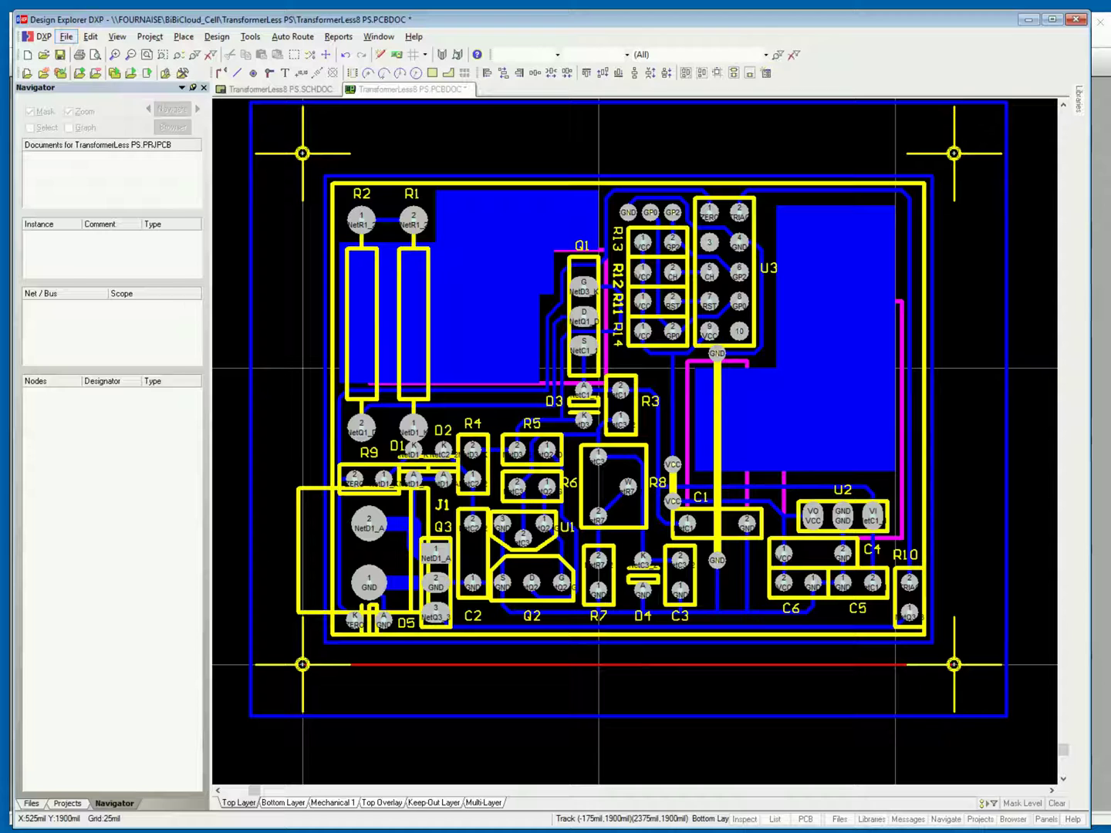
Review the Gerber setup and generate the board's Gerber files in inches, 2:3 format, plotting Bottom Layer and Top Overlay.
click(66, 37)
mouse_move(115, 266)
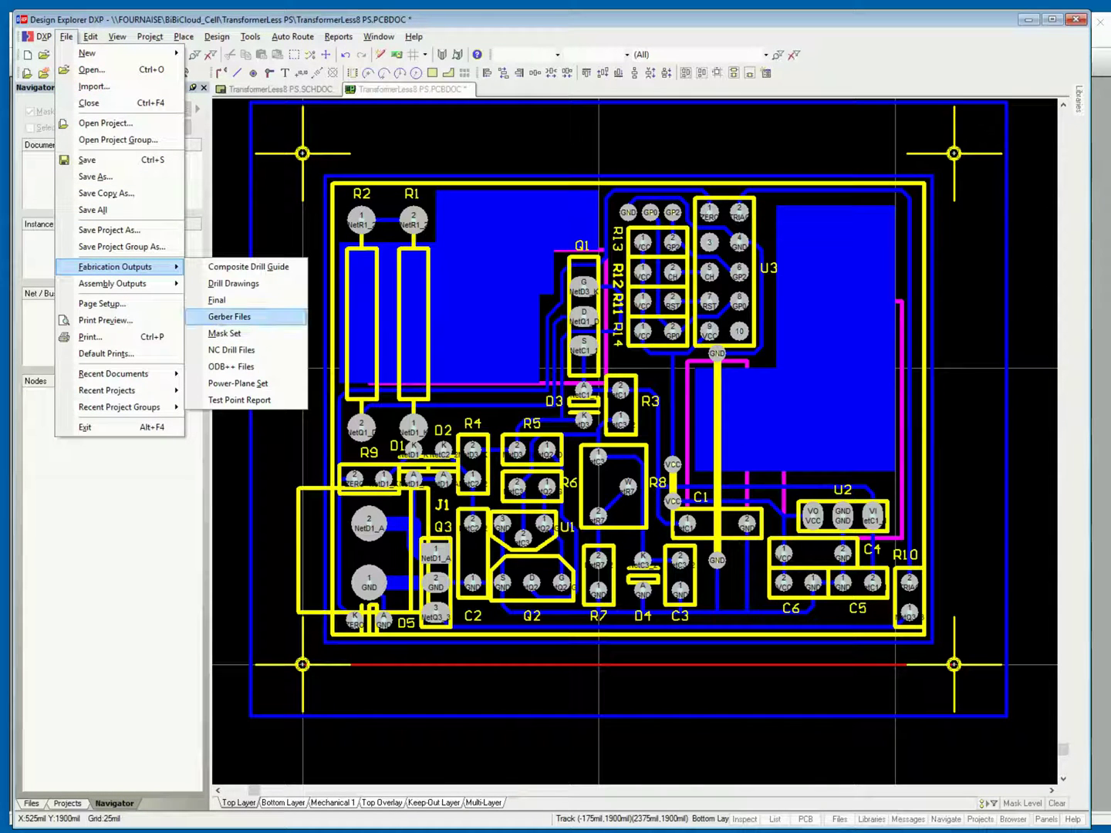
click(229, 315)
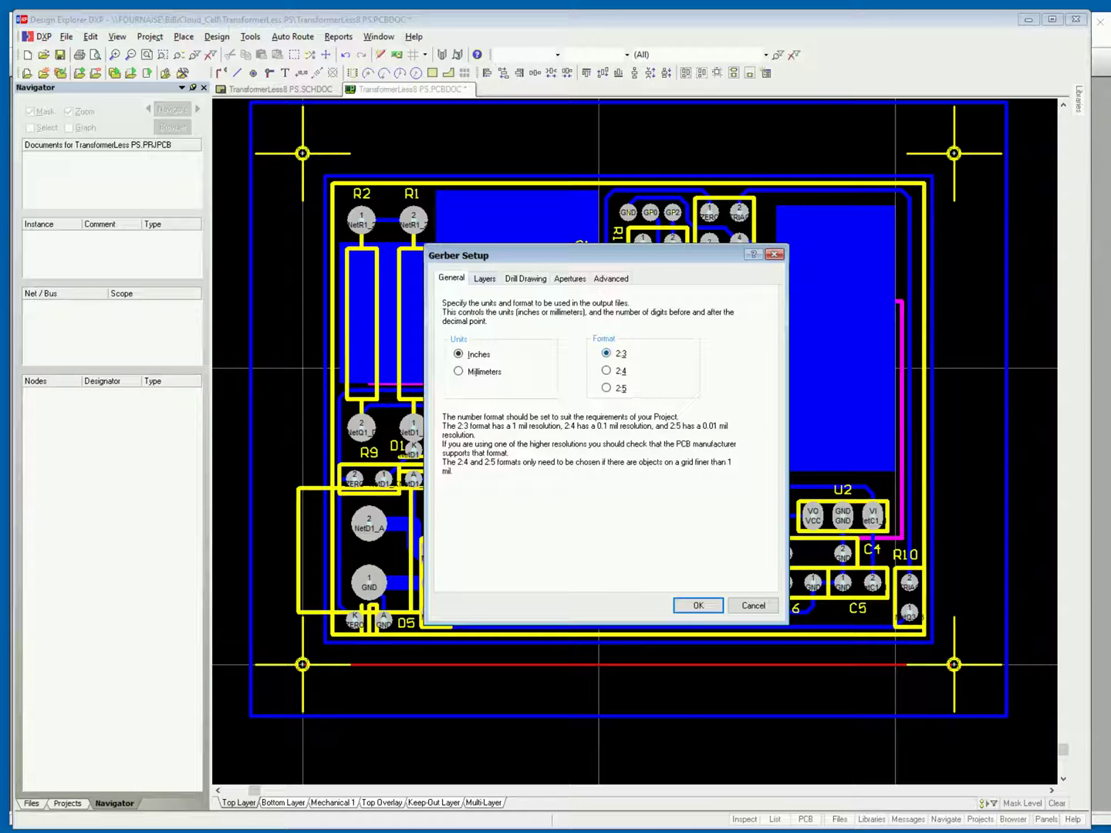
click(485, 279)
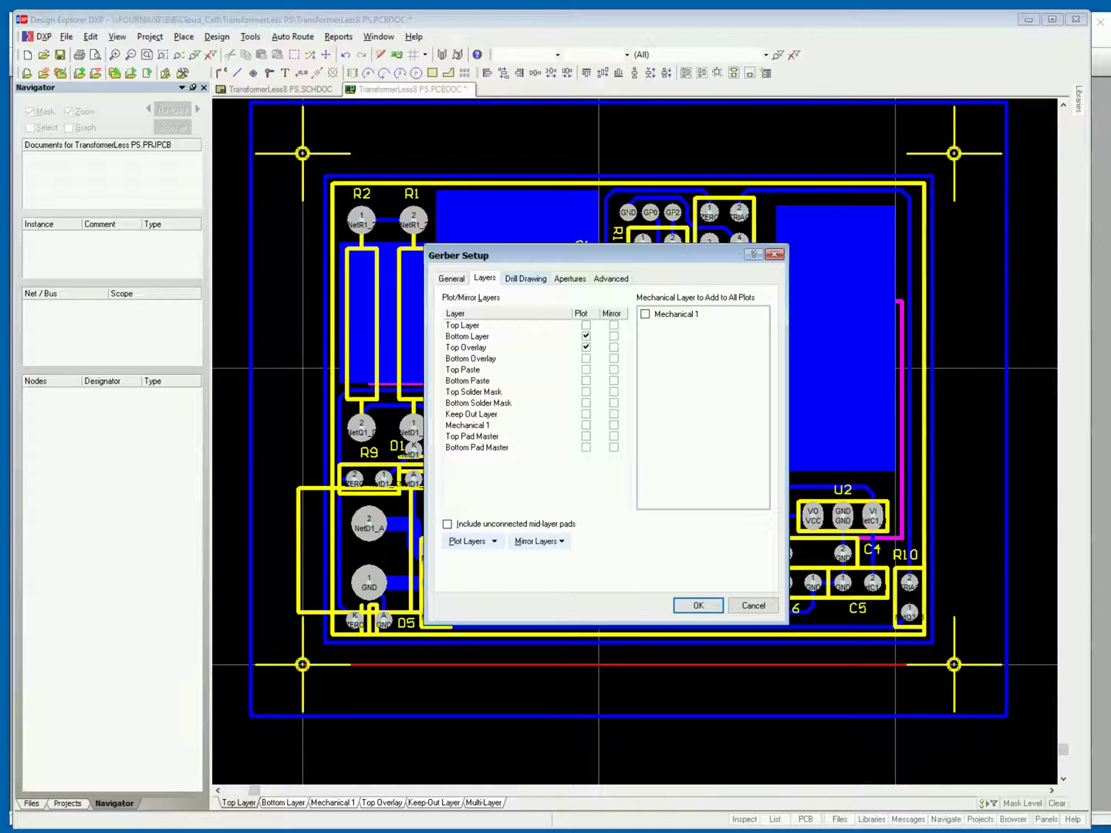
click(526, 280)
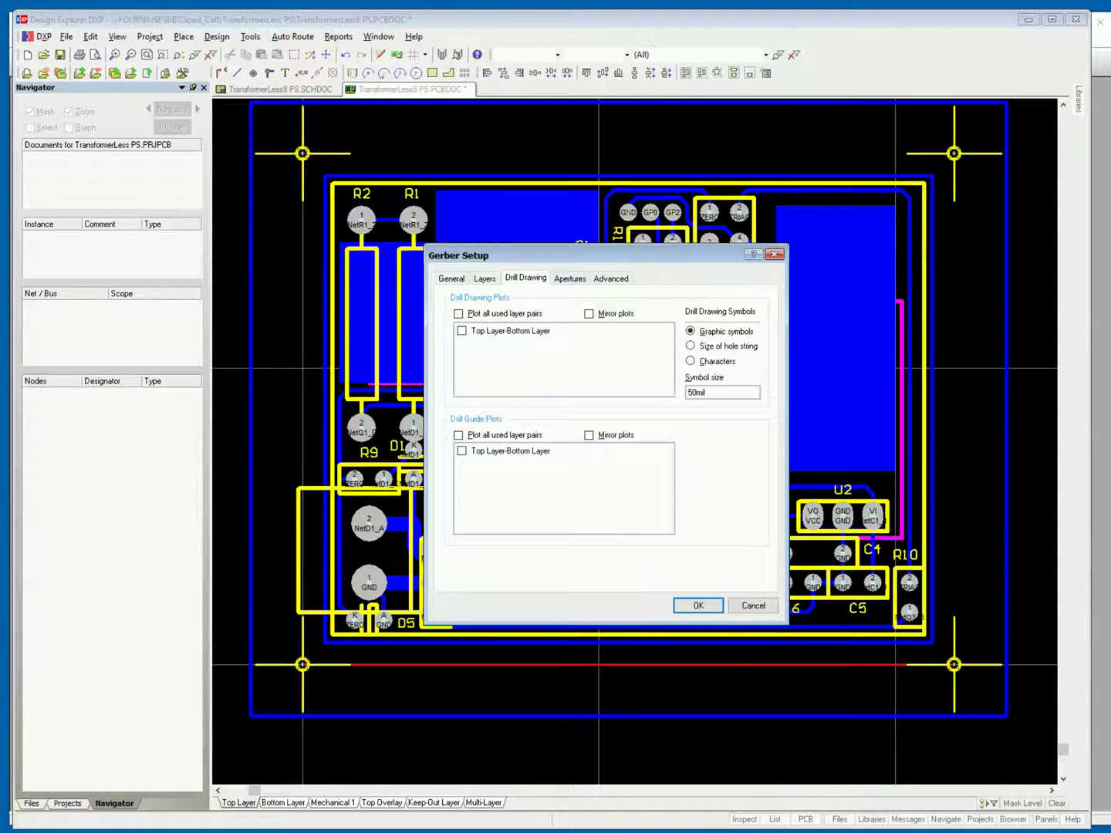
click(570, 279)
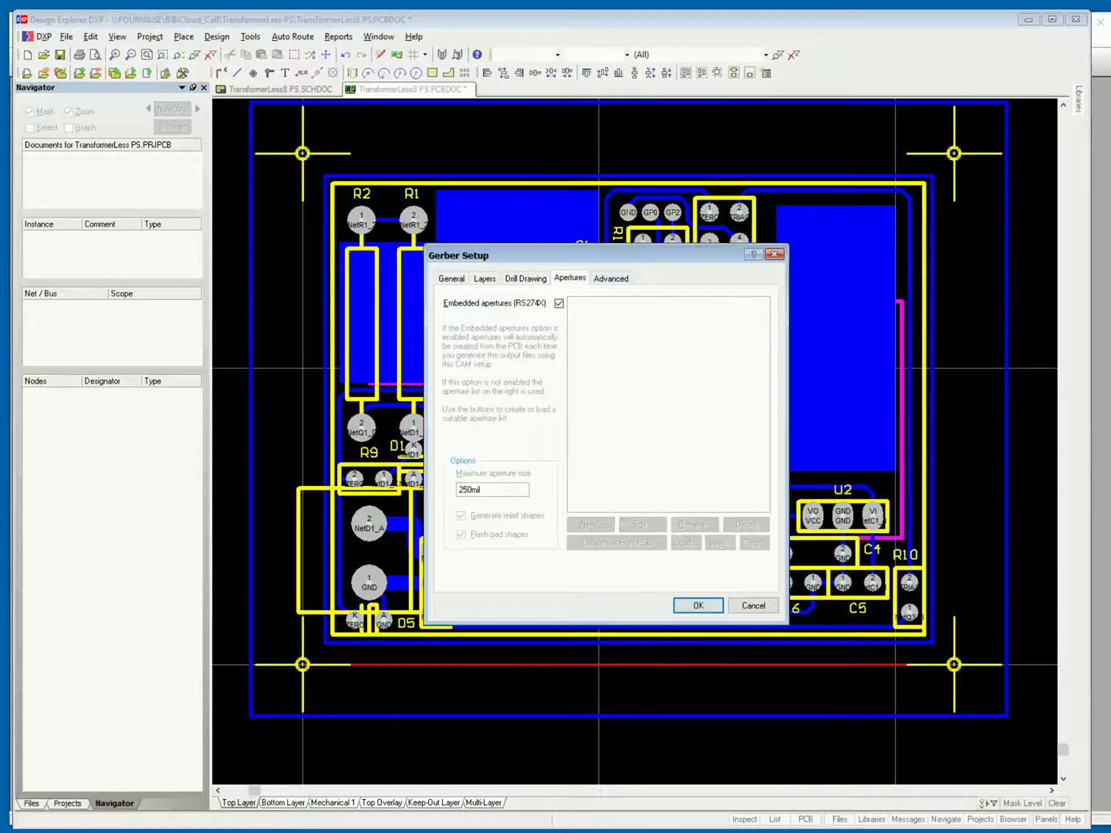
click(611, 278)
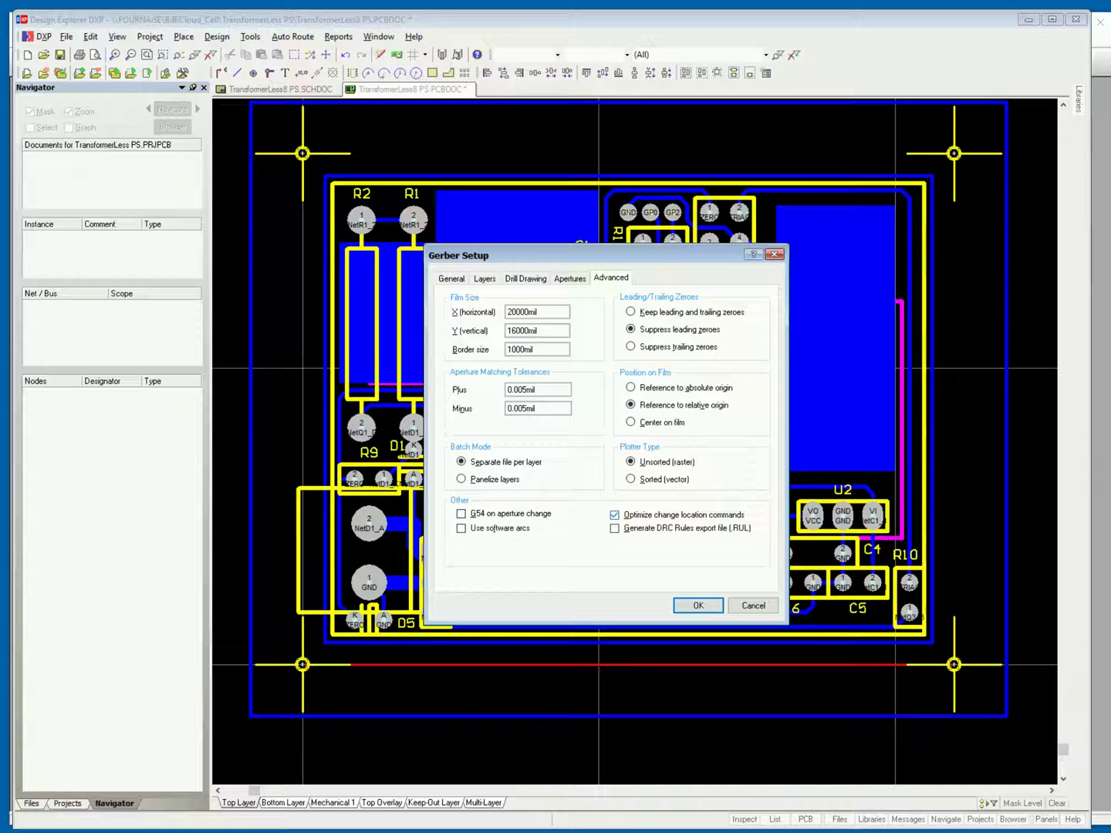
click(690, 608)
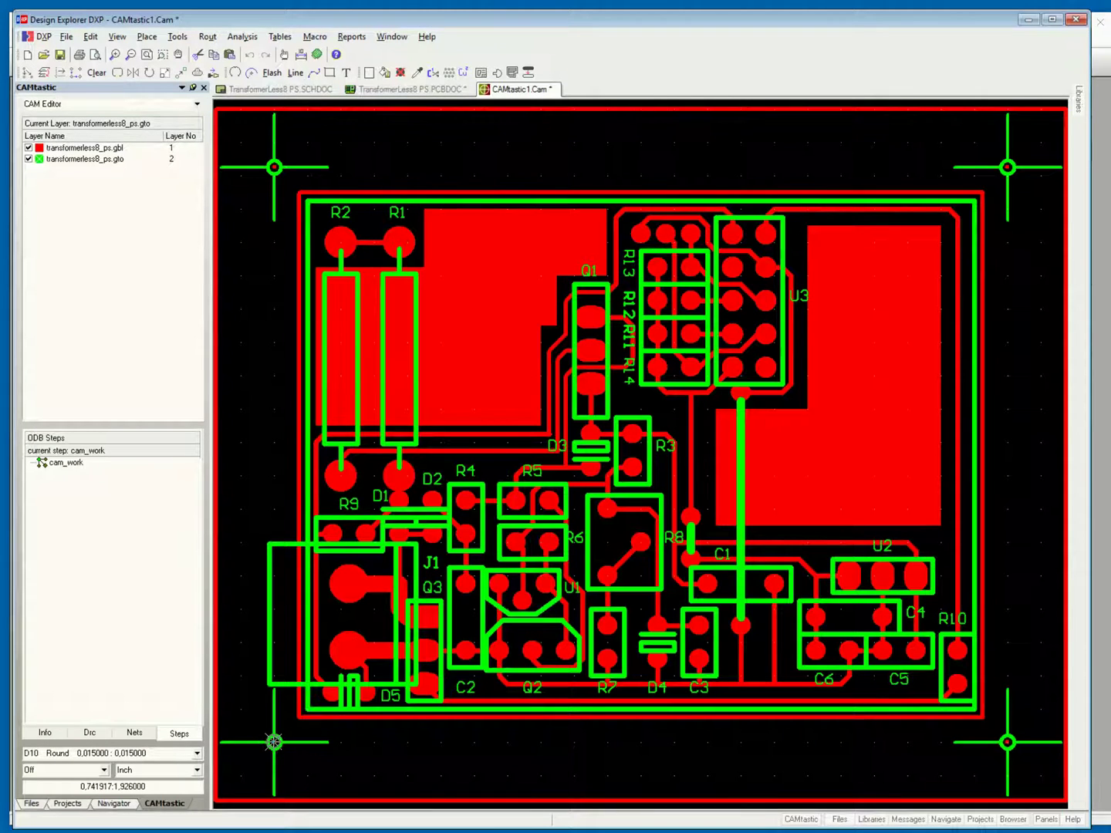
Close the CAMtastic1.Cam Gerber preview without saving it.
right_click(515, 88)
click(557, 100)
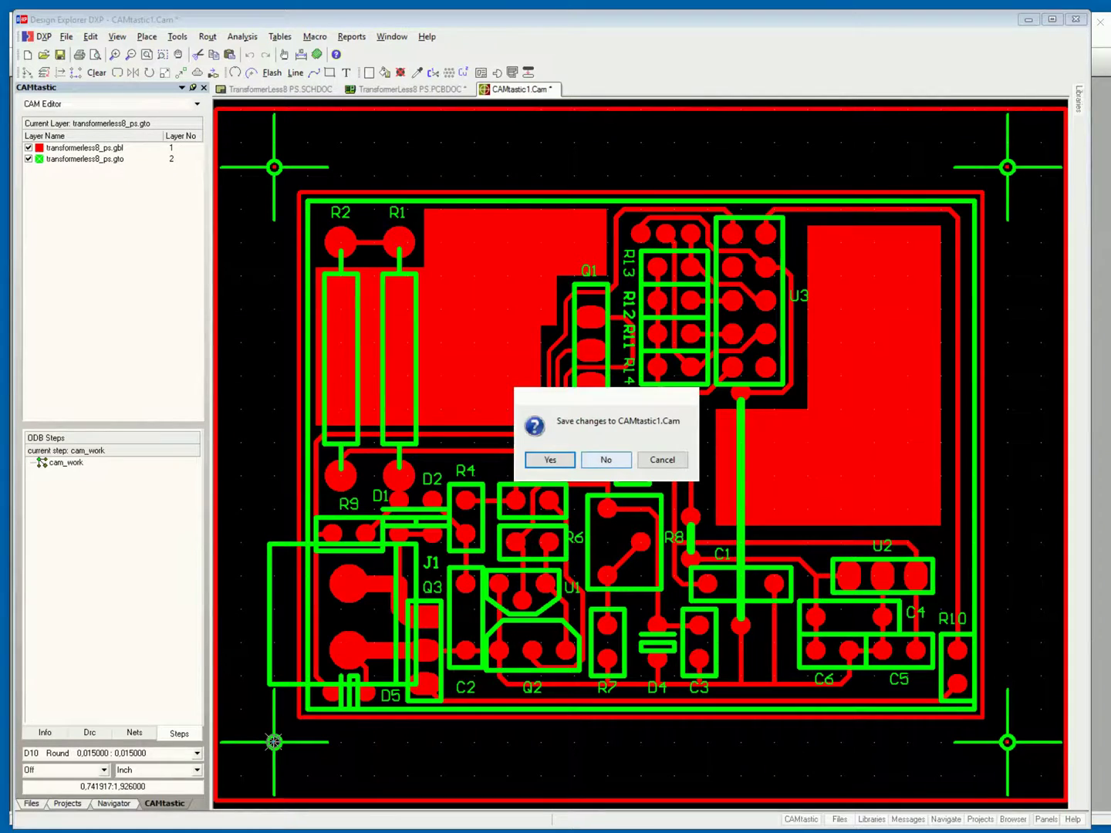
click(607, 460)
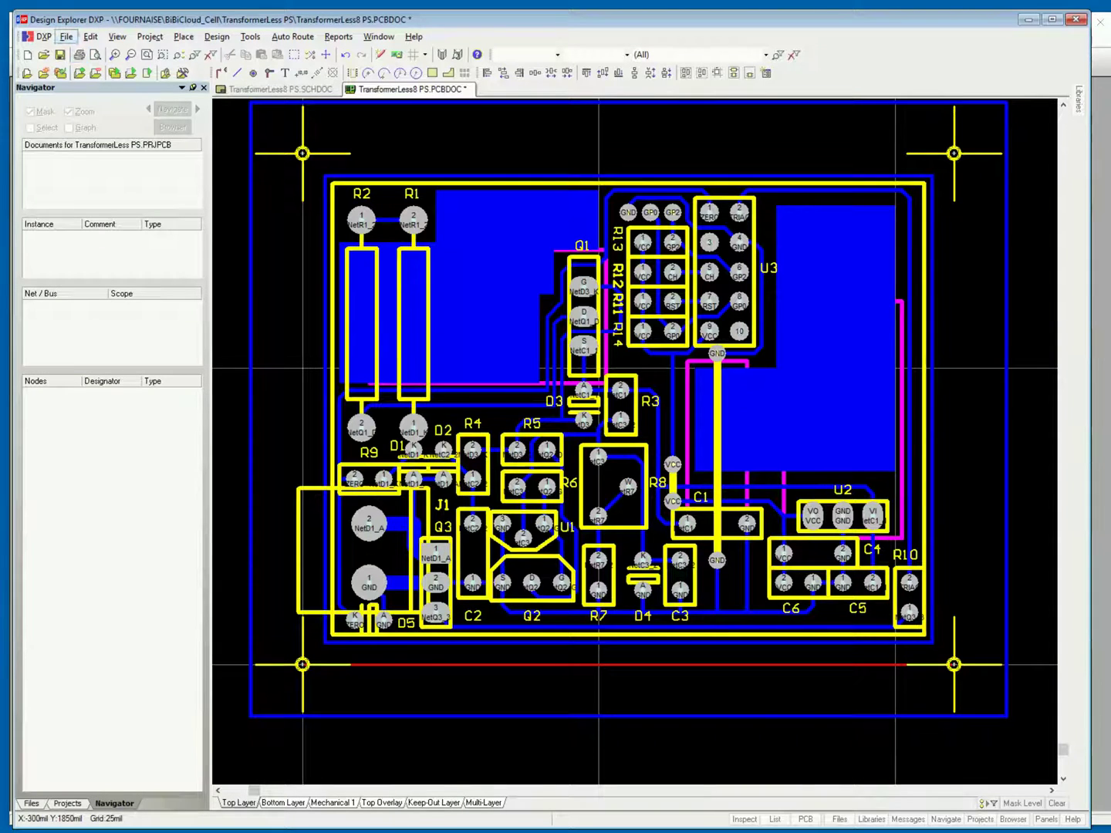
Generate the NC drill files in inches, 2:3 format, with trailing zeroes suppressed, and accept the default drill data import.
click(66, 36)
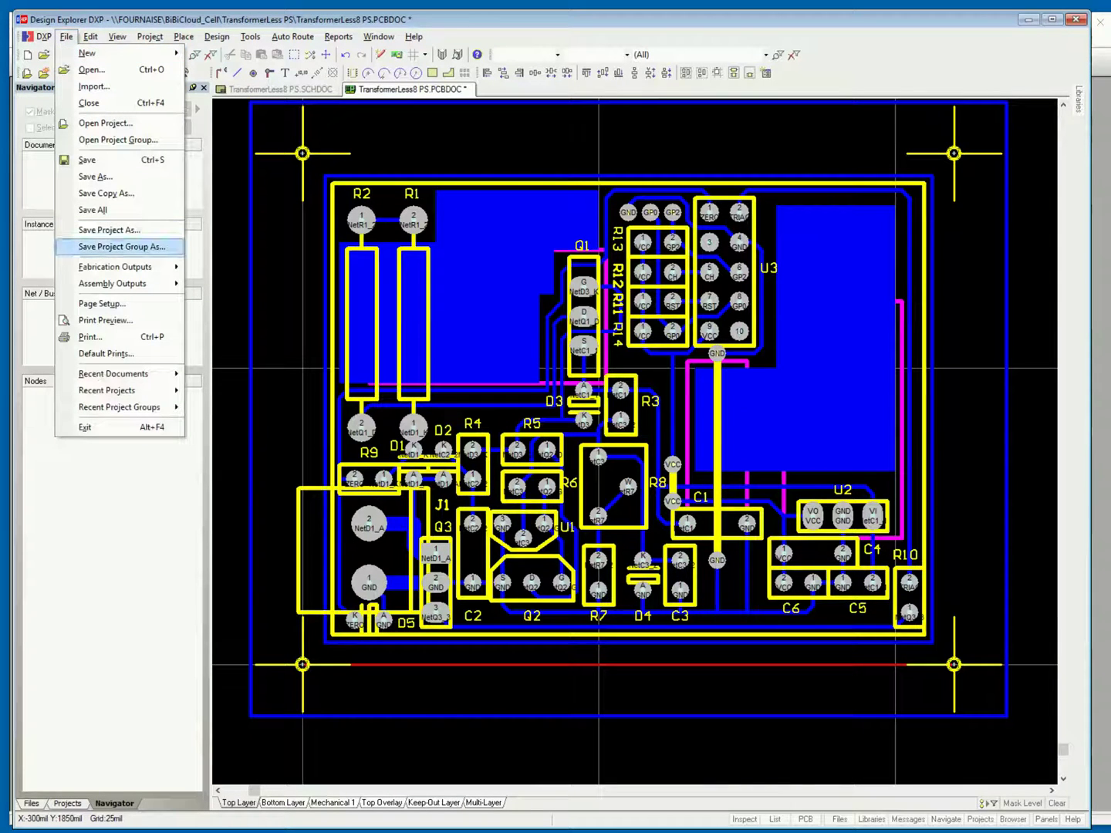
mouse_move(116, 267)
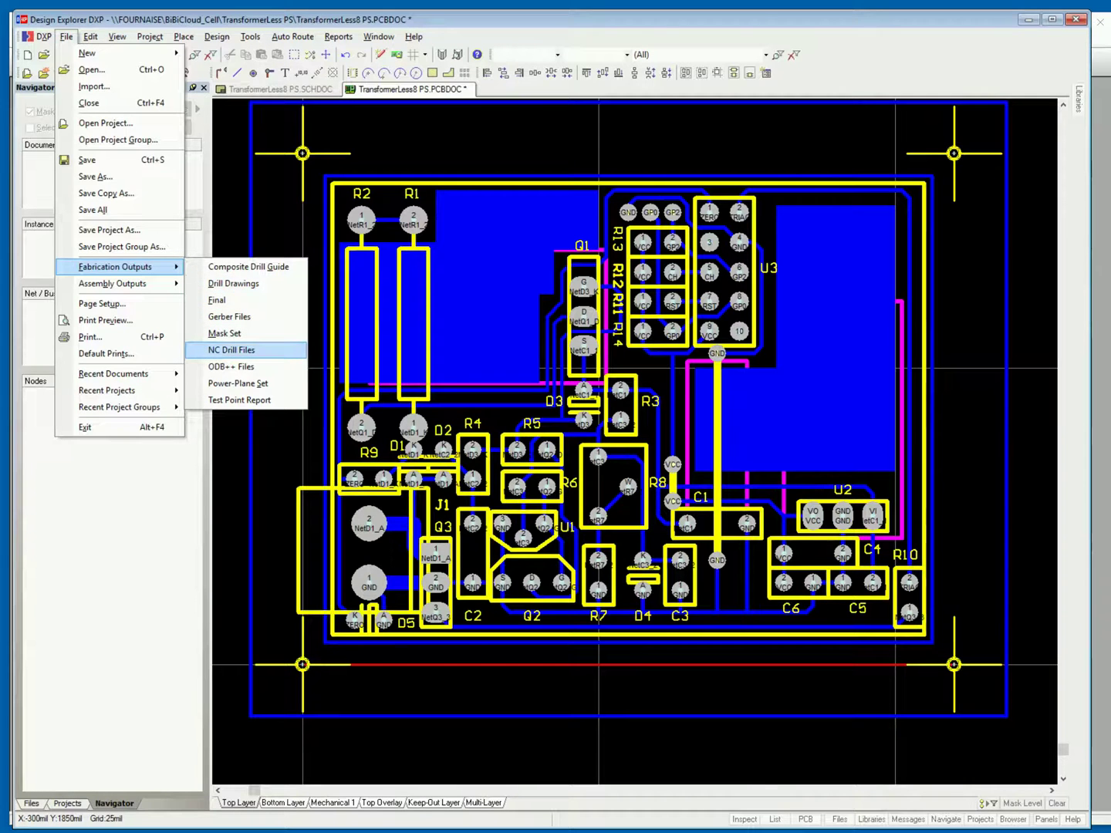
click(231, 351)
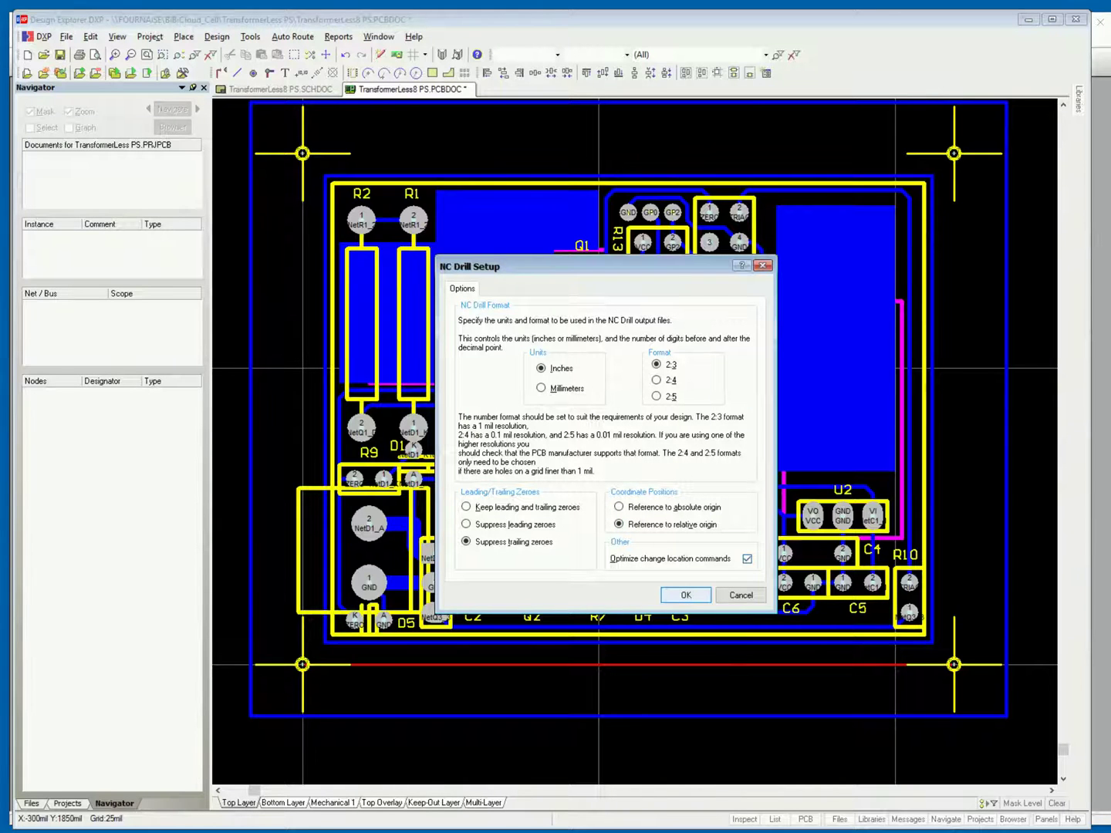
click(685, 594)
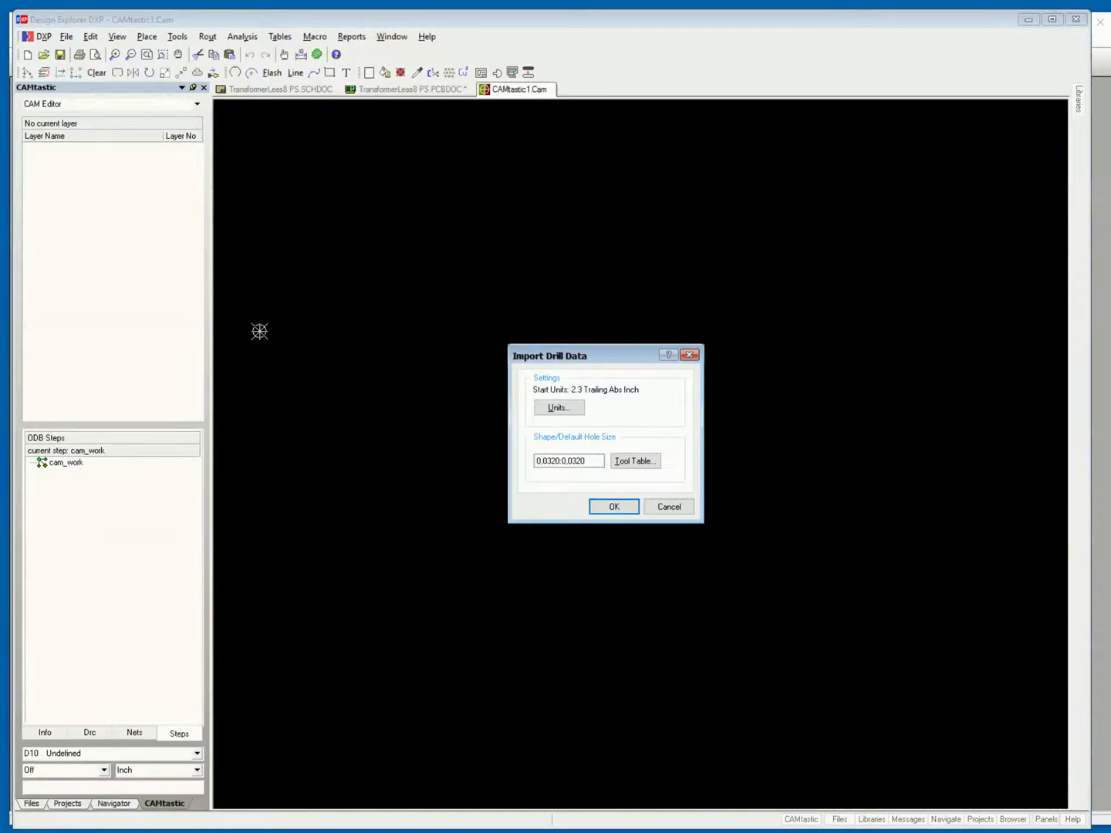
key(Return)
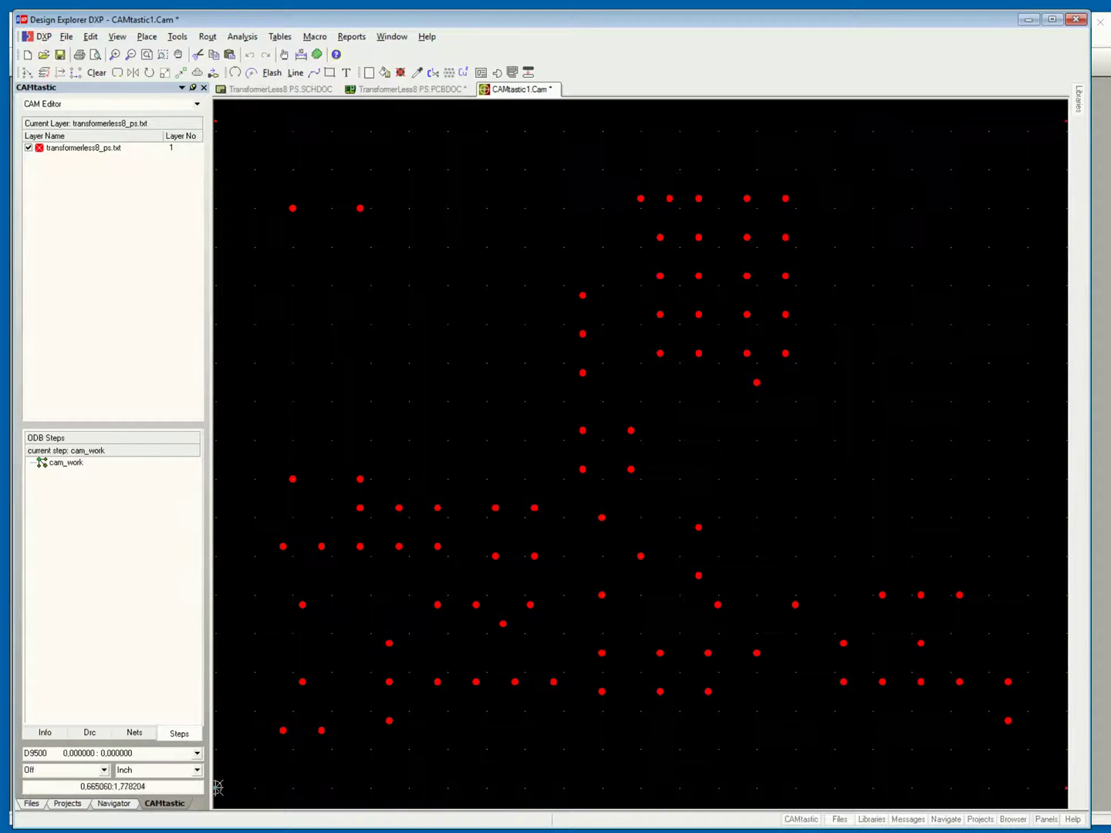
Discard the CAMtastic drill preview and return to the PCB document.
right_click(510, 90)
click(541, 94)
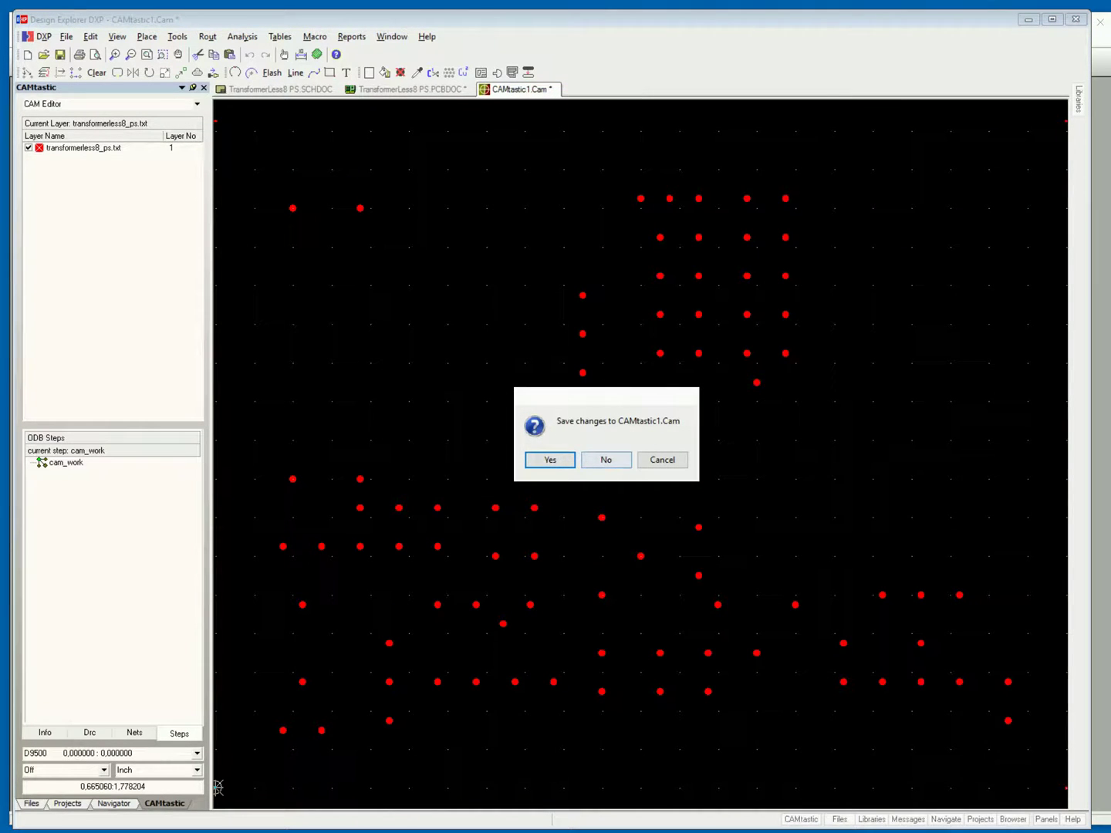
click(606, 460)
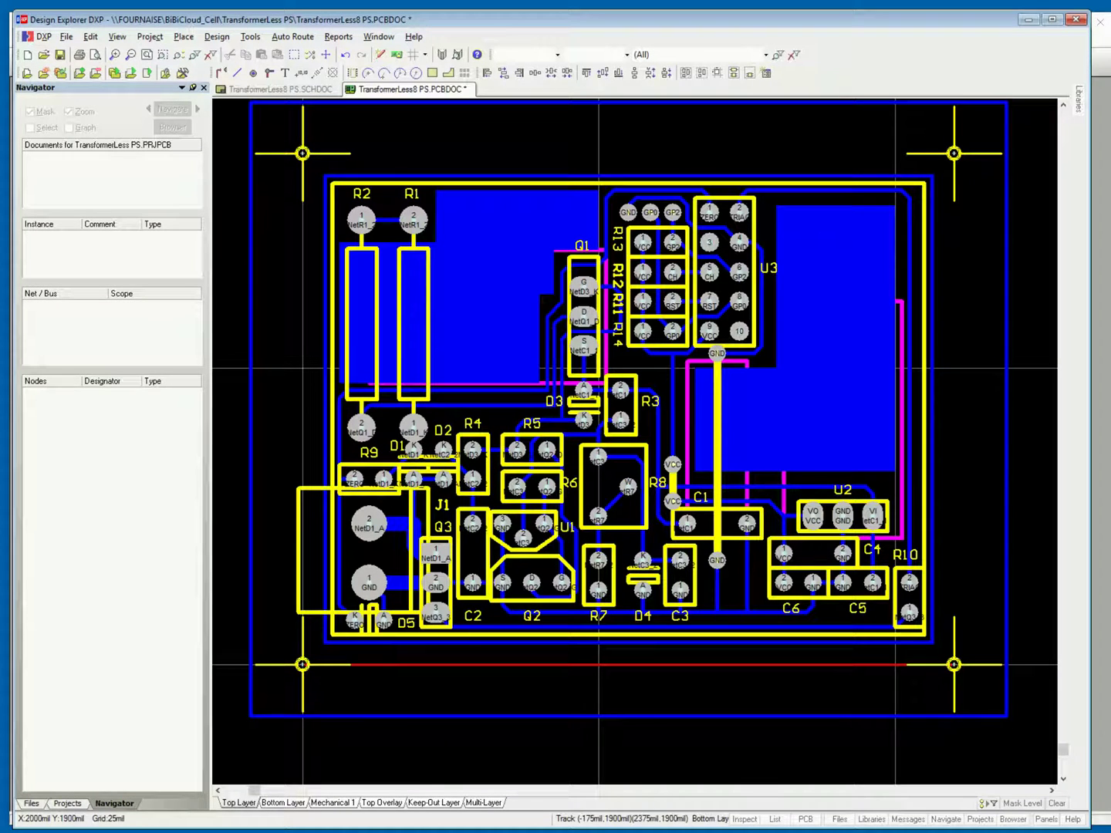
Switch to CopperCAM, open TransformerLess8 PS.GBL as a new circuit, and accept the outermost track as the board's cutting contour.
click(1029, 19)
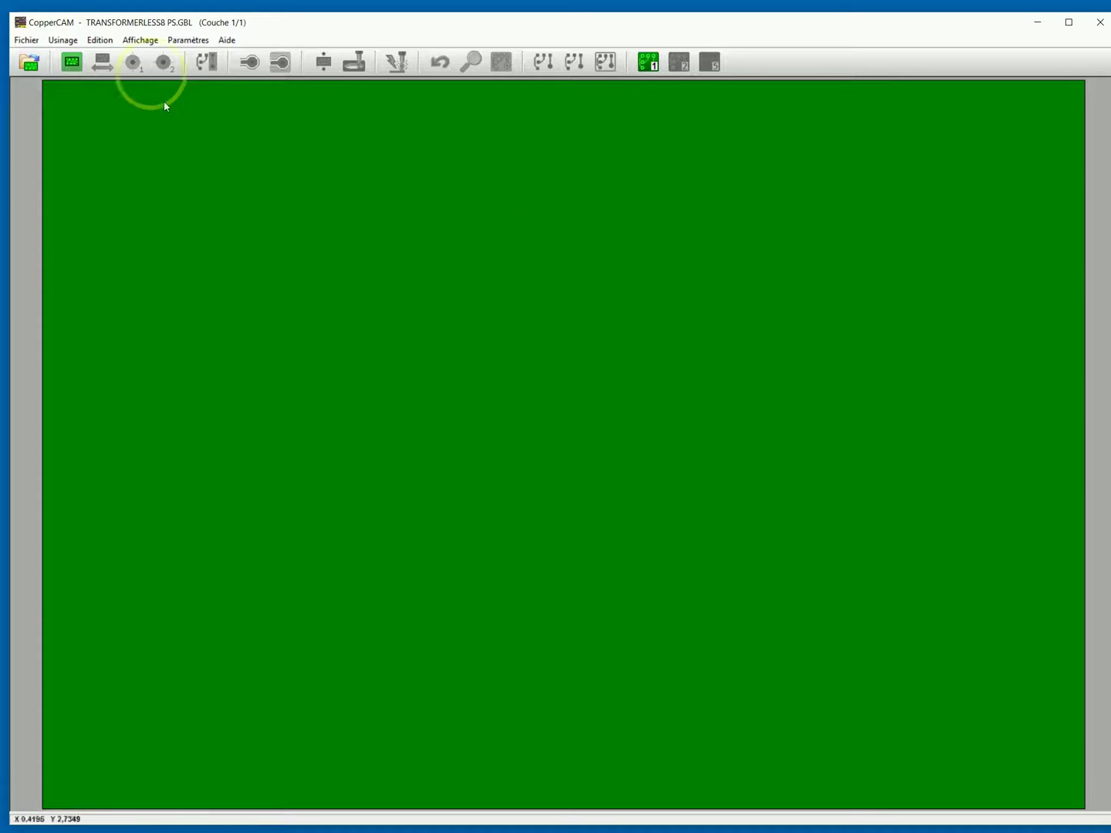
click(25, 40)
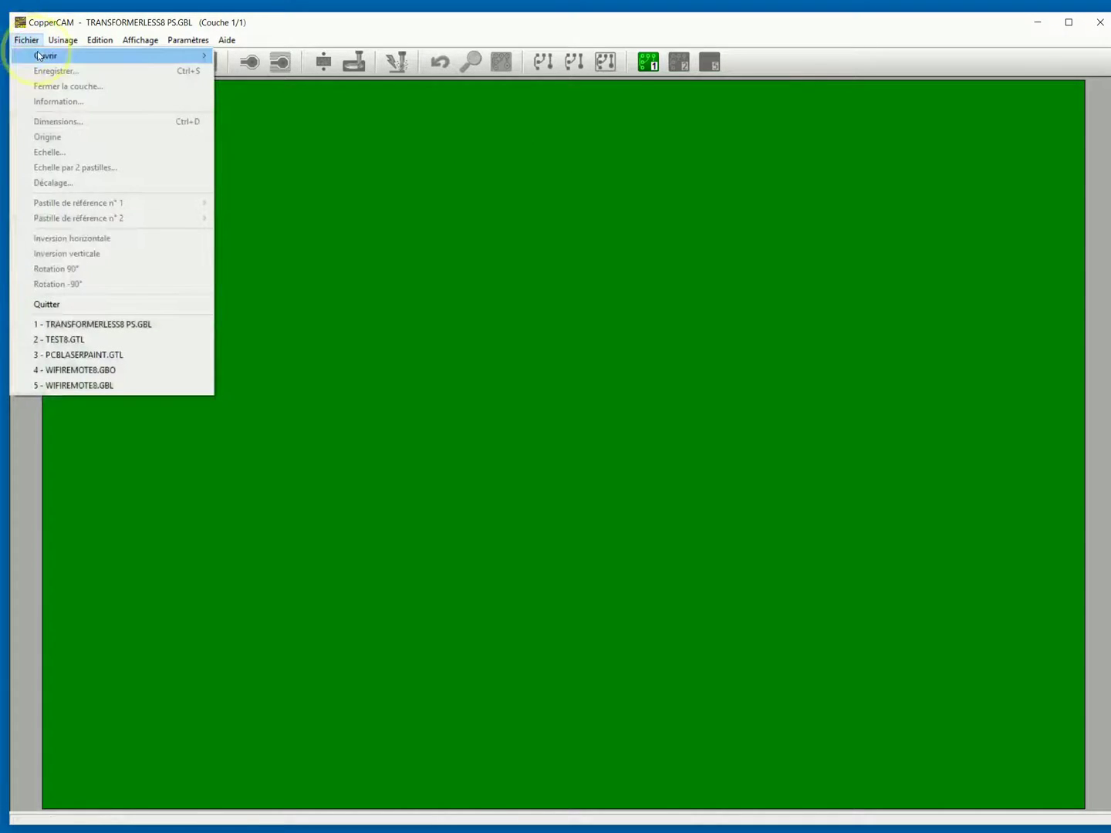
mouse_move(116, 56)
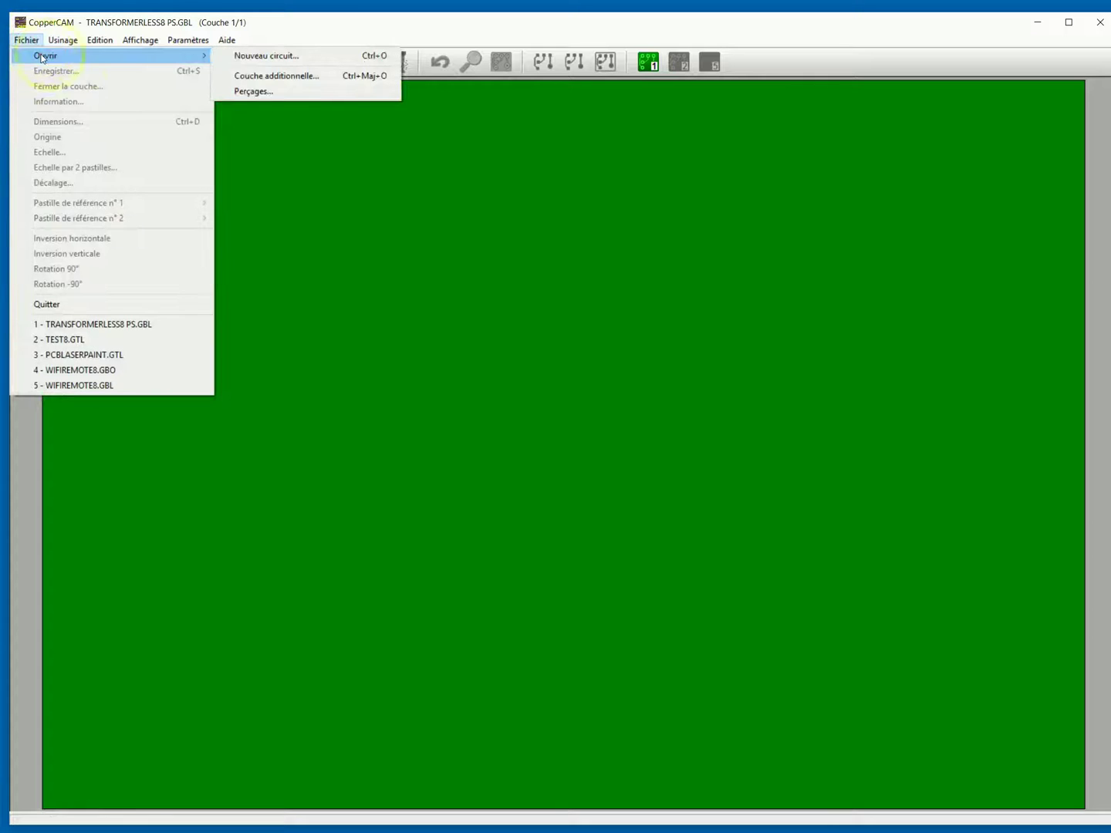
click(242, 58)
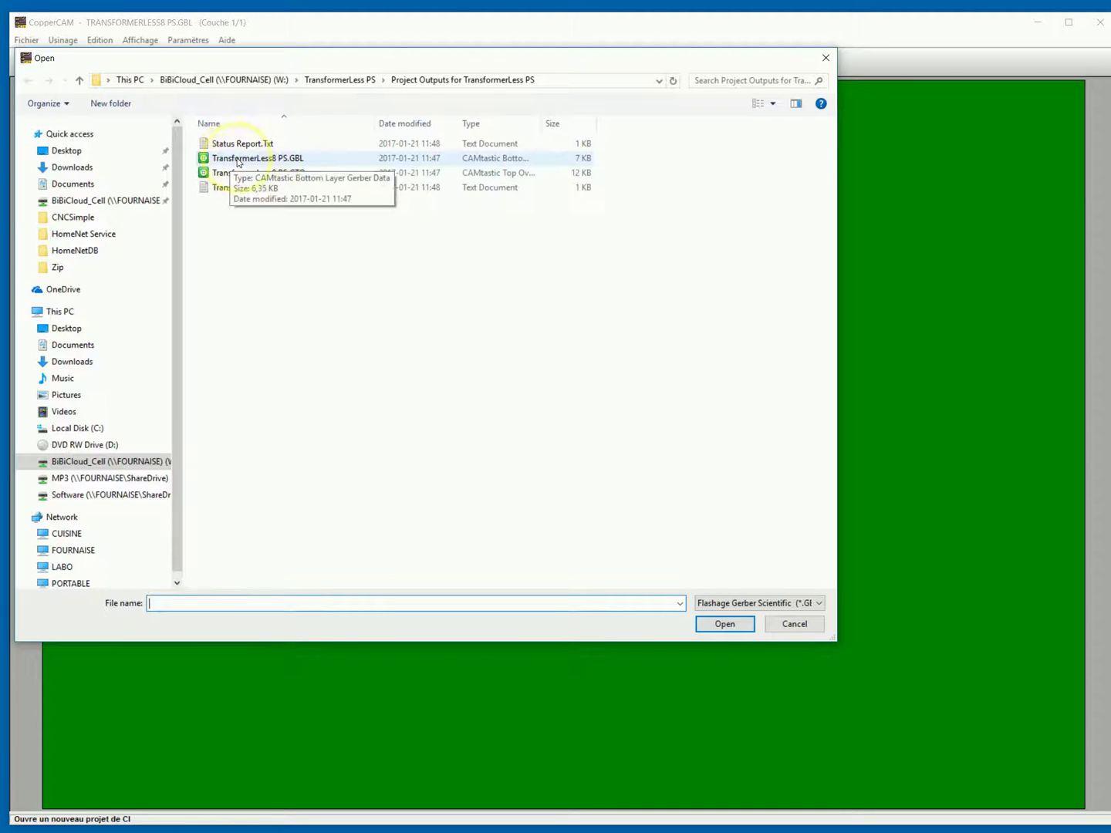
double_click(236, 159)
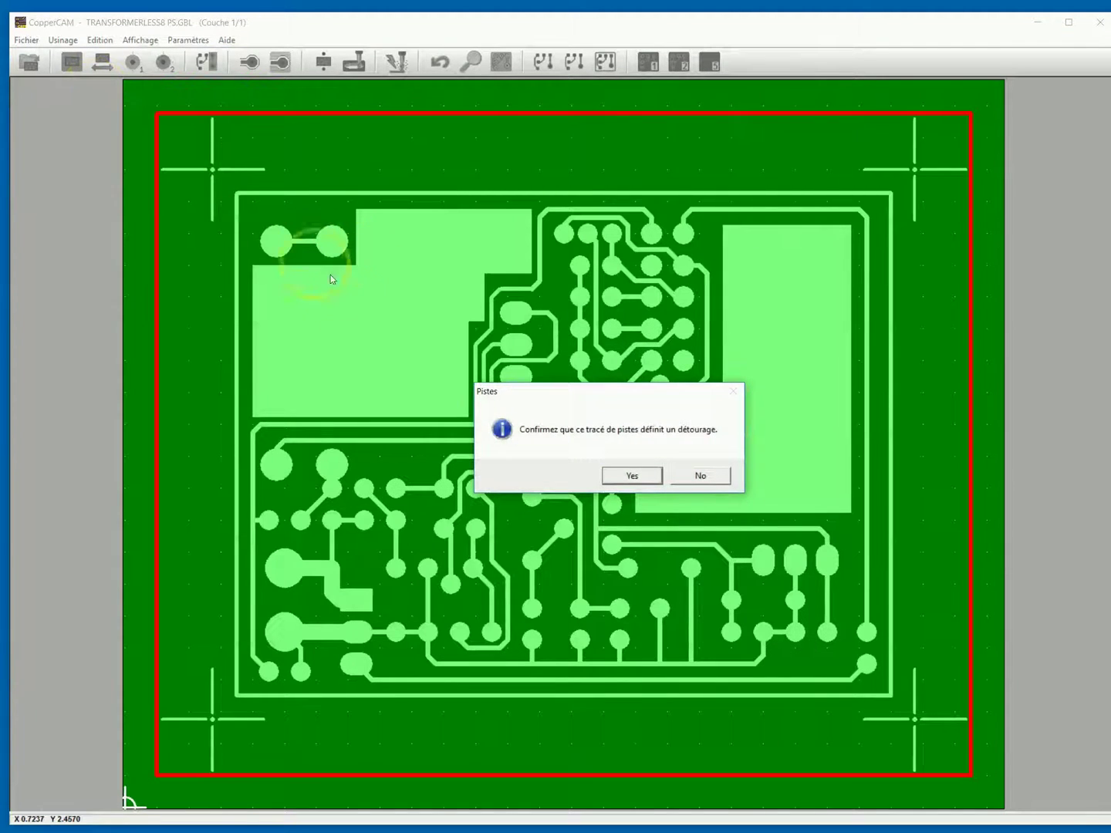
click(616, 477)
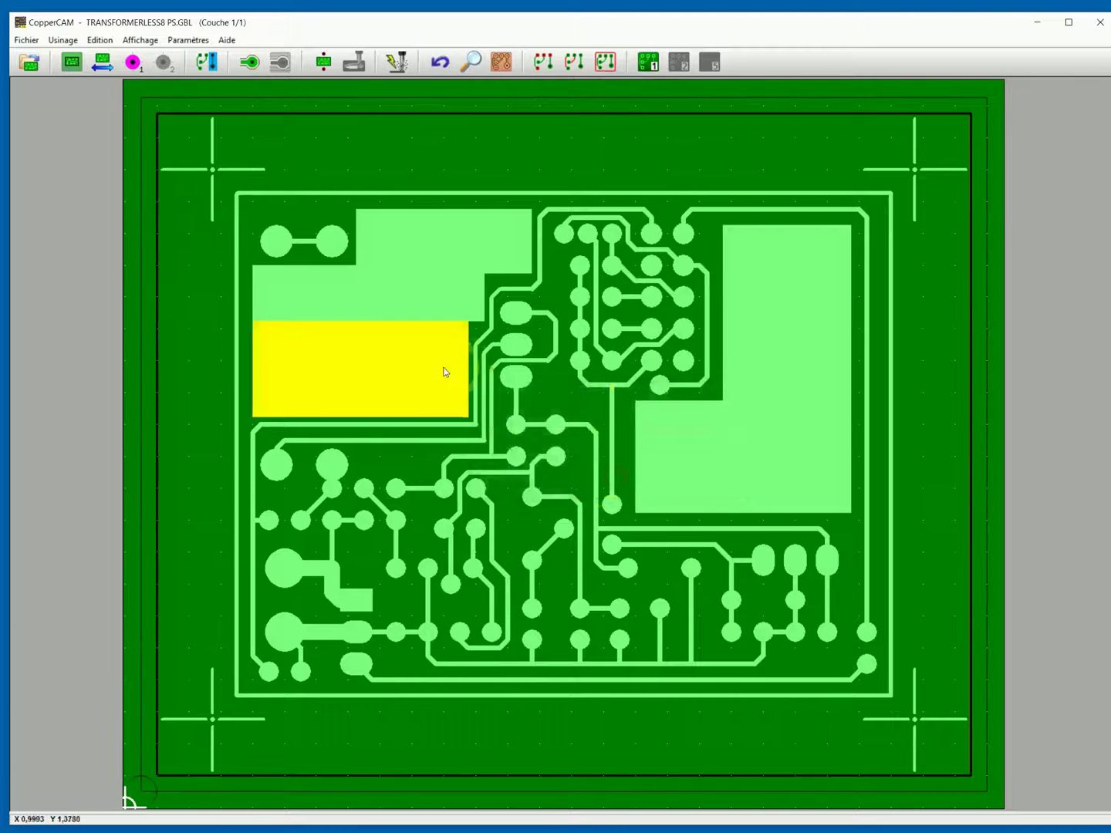
Add the top overlay file TransformerLess8 PS.GTO to the circuit as an additional layer.
click(26, 40)
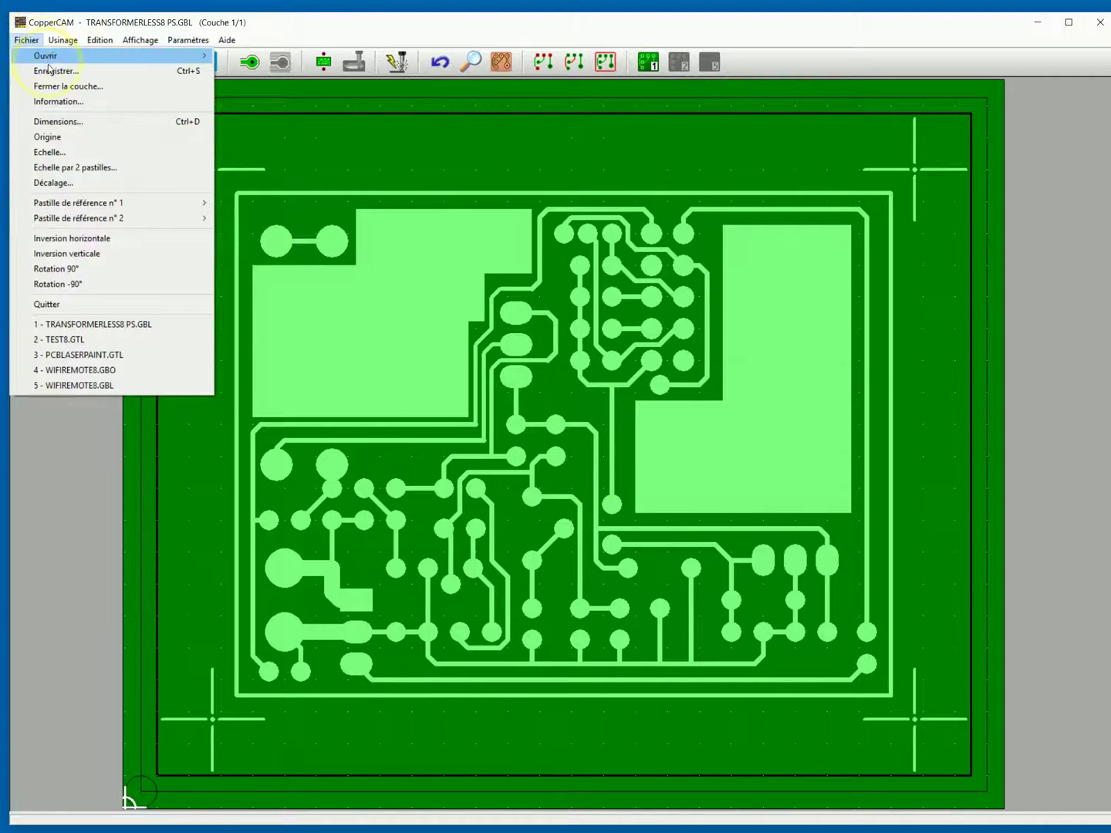
mouse_move(54, 55)
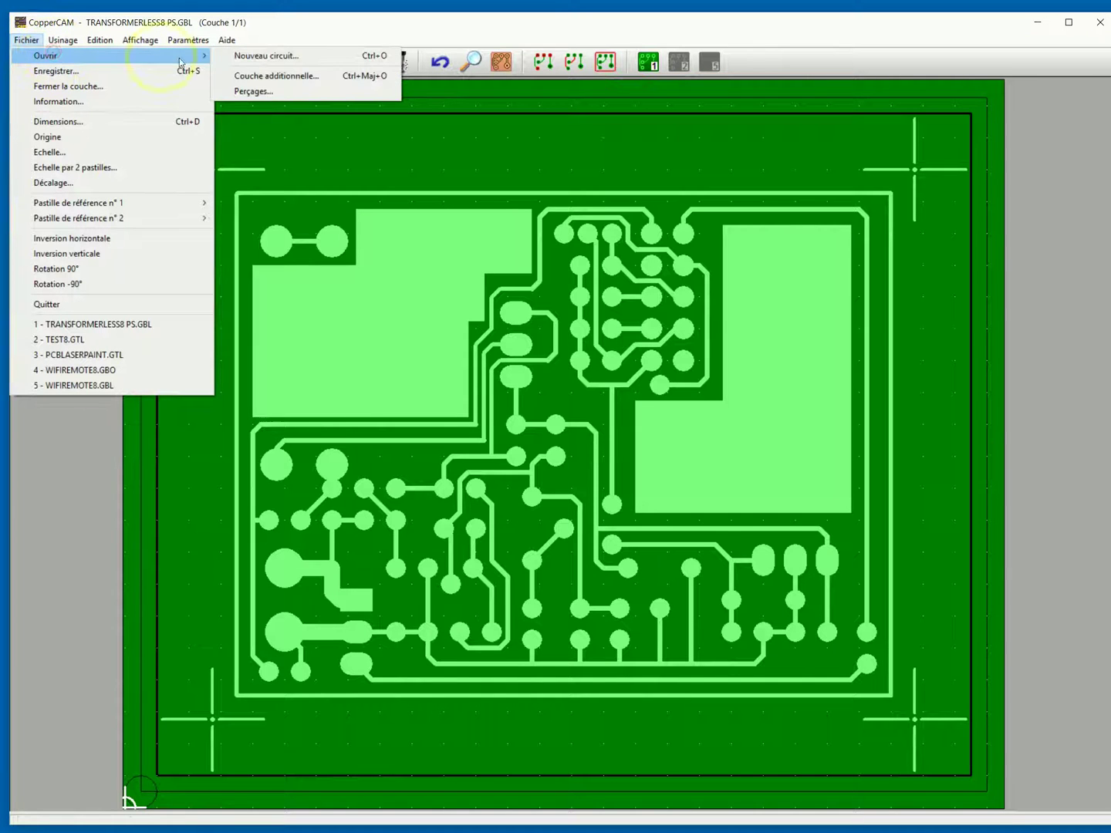
click(249, 77)
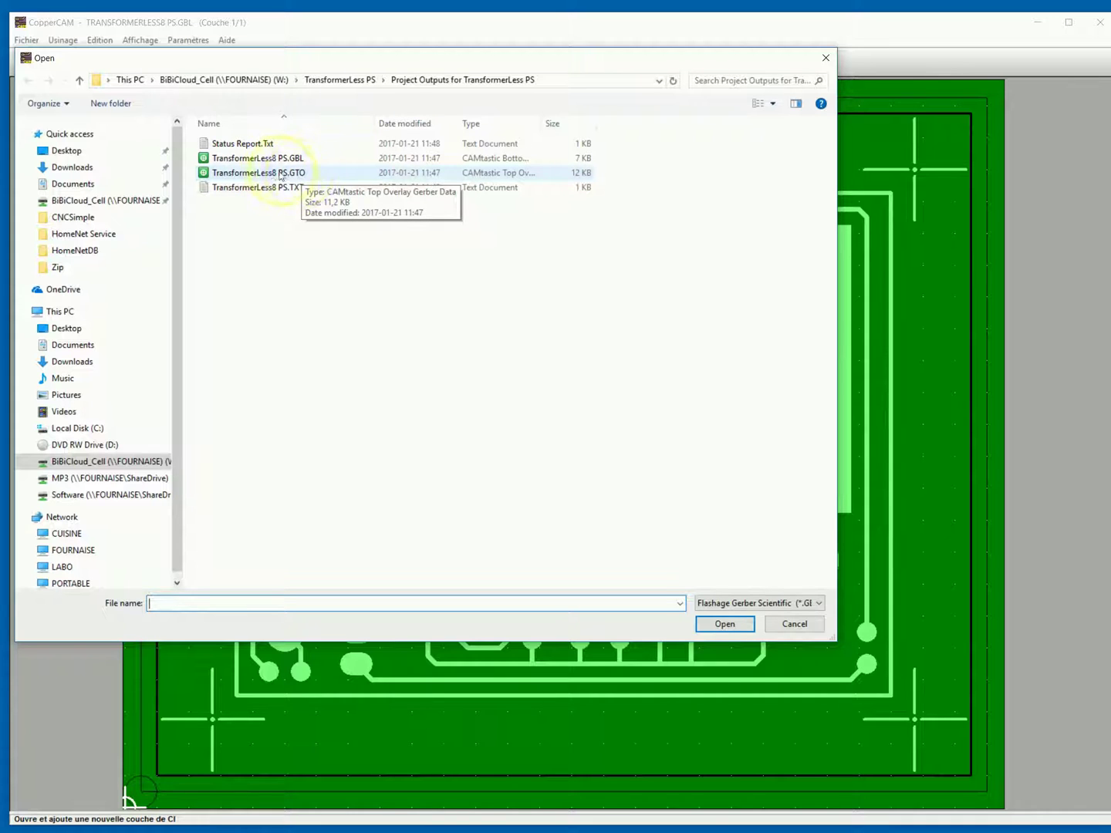
click(270, 173)
double_click(270, 174)
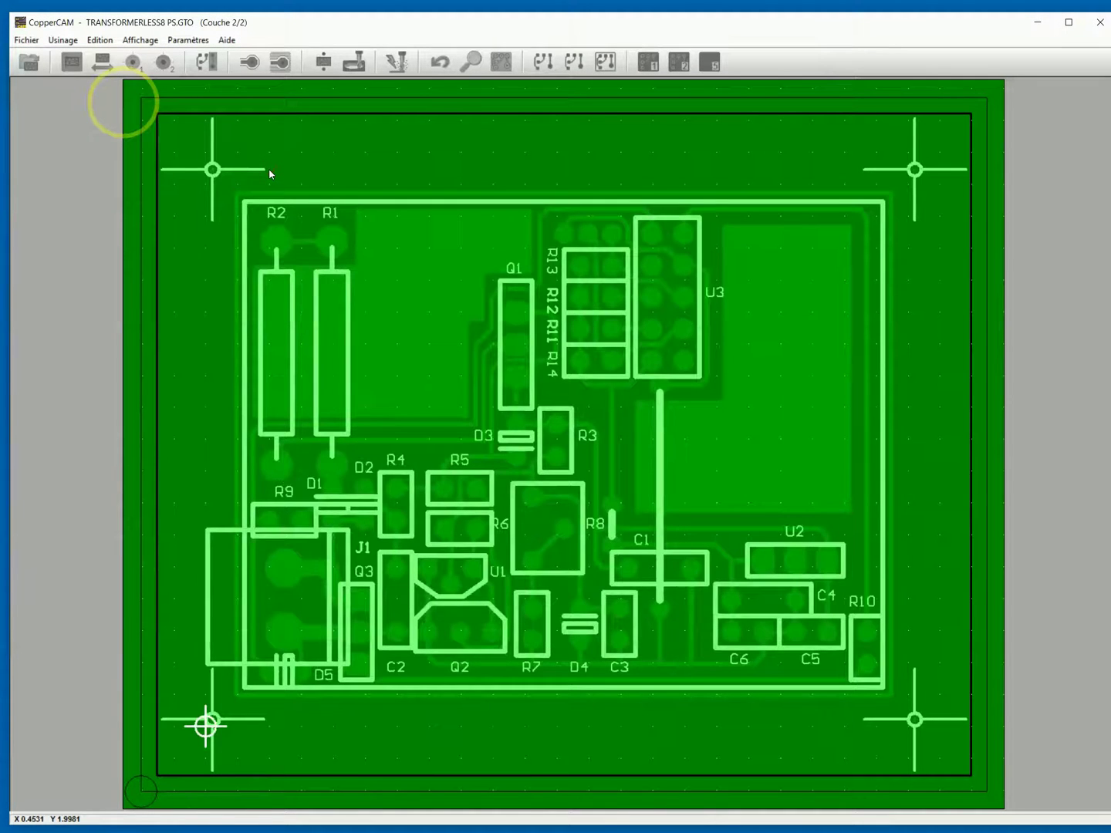
Import the drill file TransformerLess8 PS.TXT into the circuit and accept the Excellon import as valid.
click(27, 40)
mouse_move(44, 60)
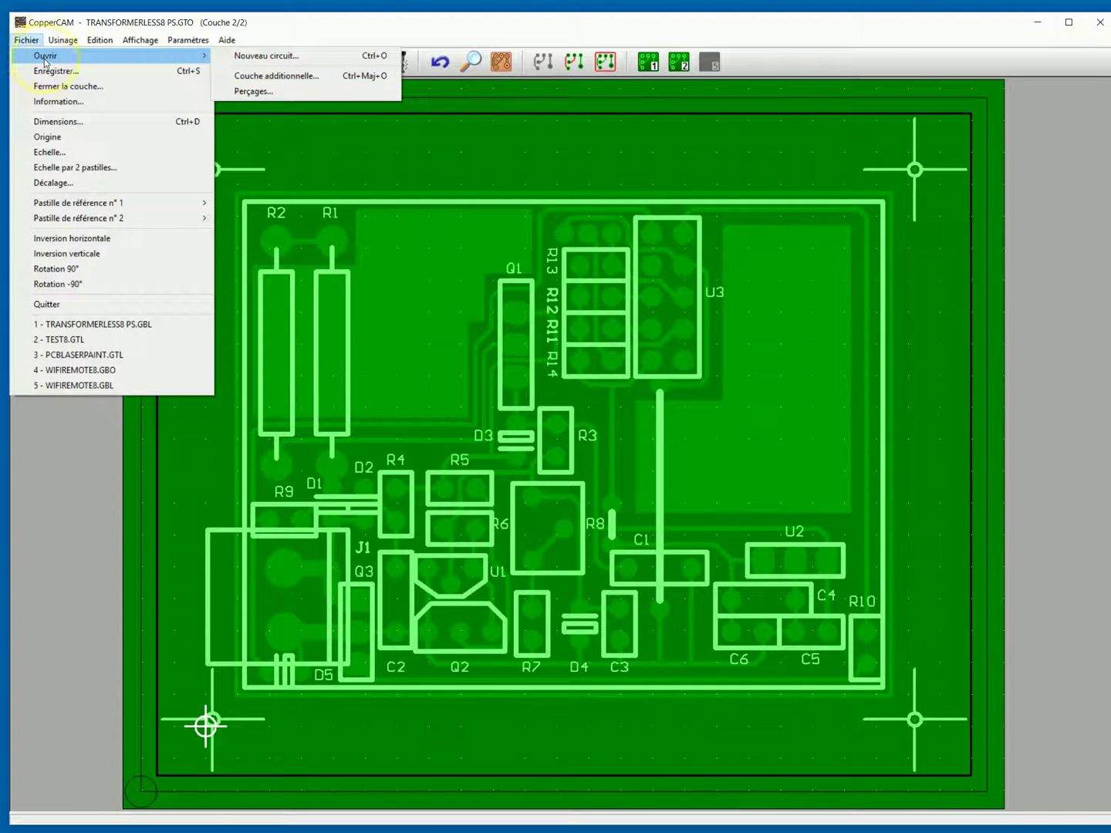
click(254, 91)
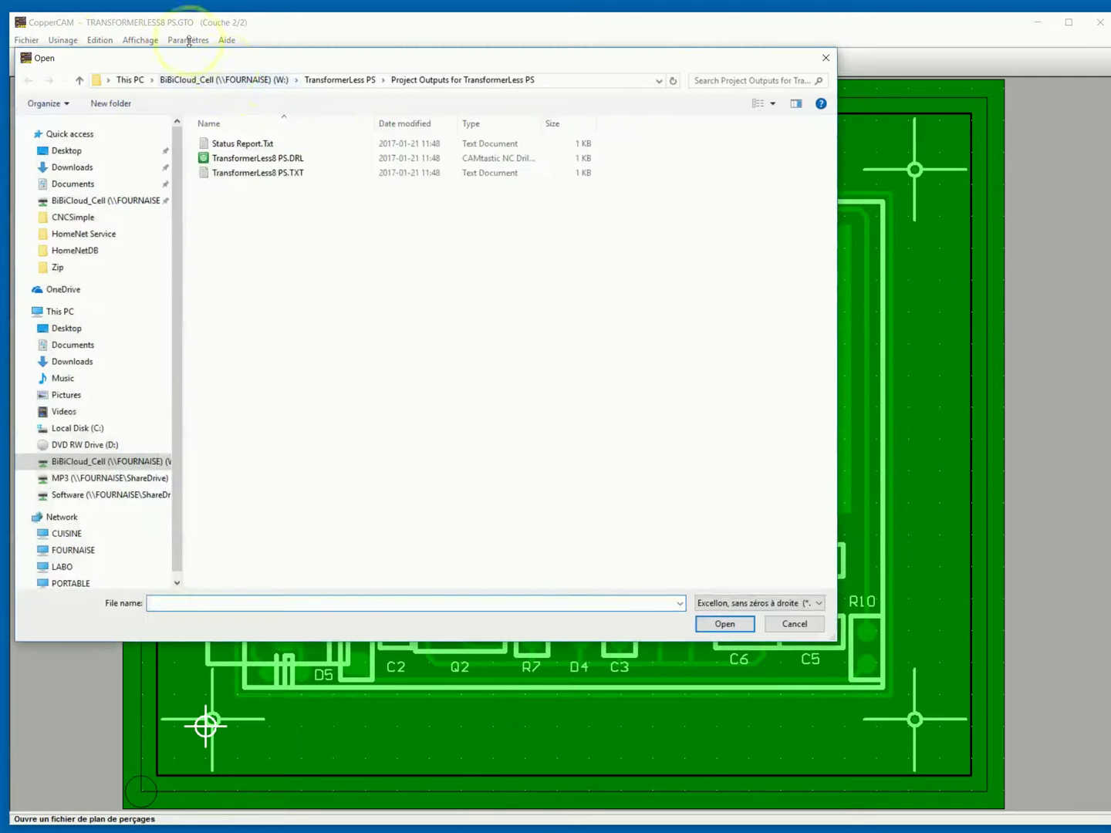
double_click(253, 174)
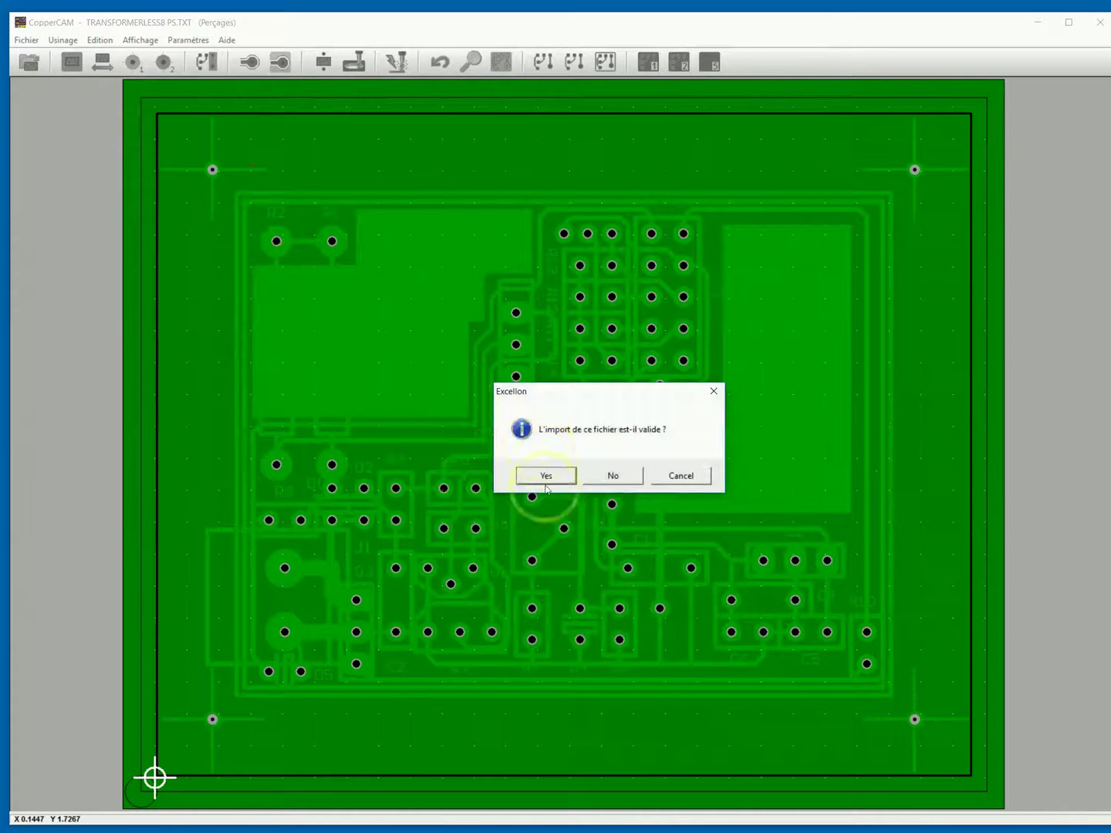
click(546, 476)
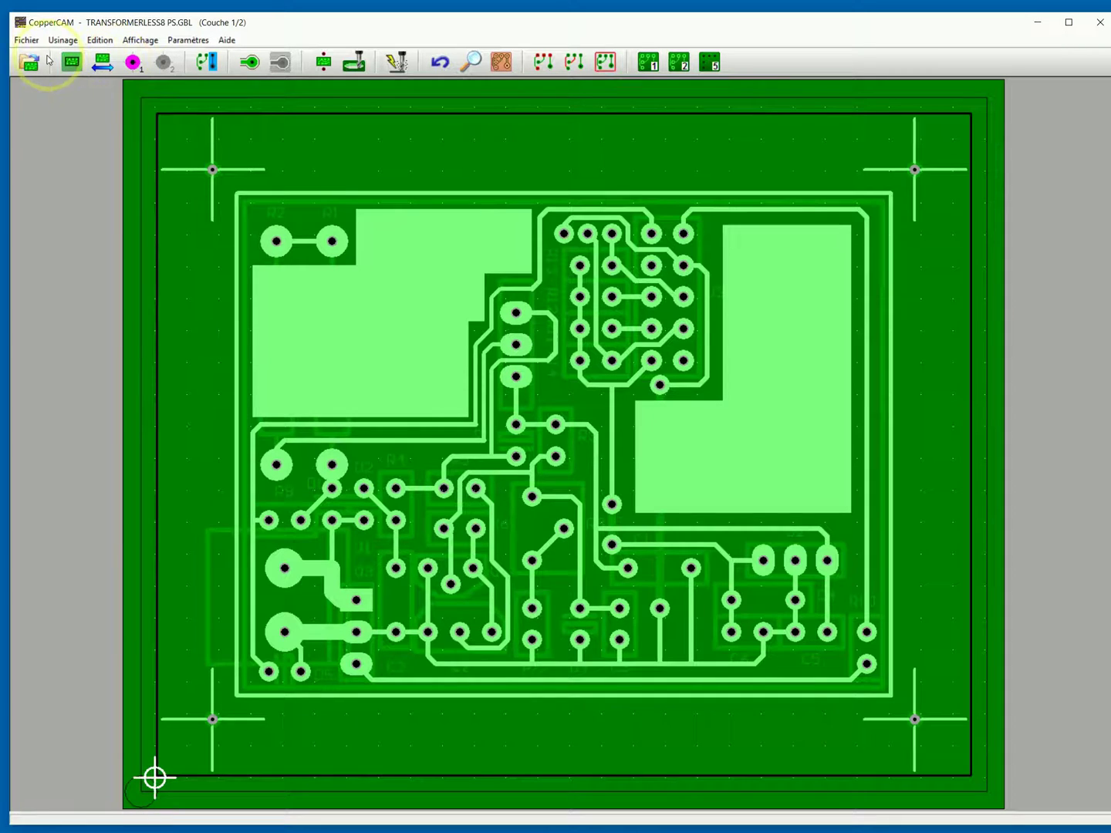
Set the coordinate origin by manual pointing on the centre pad of the board's lower-left registration cross.
click(24, 42)
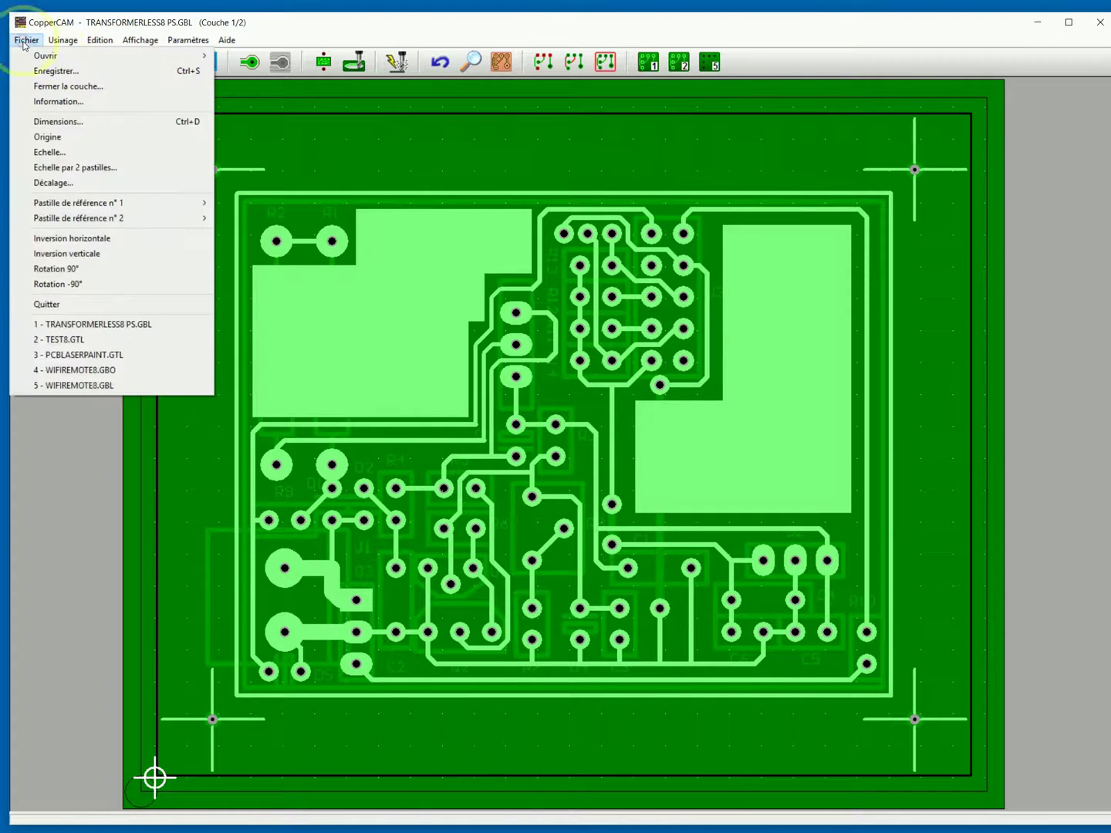
click(76, 139)
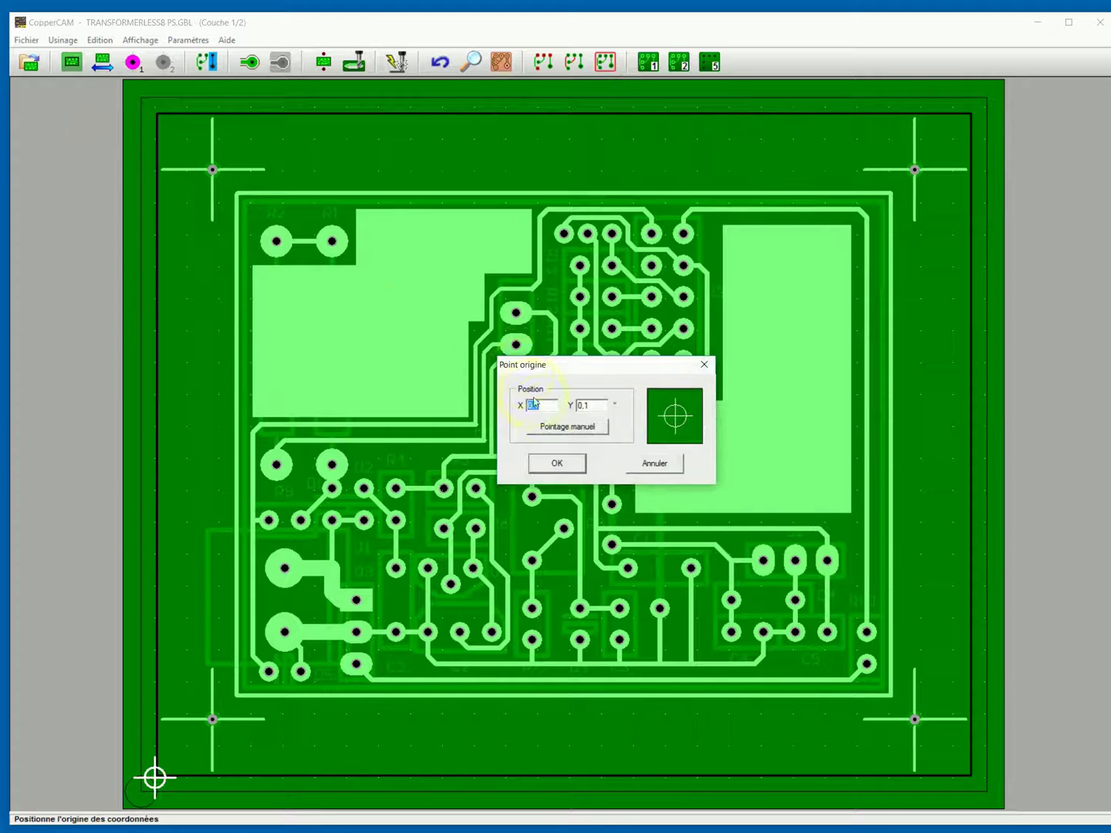
click(556, 427)
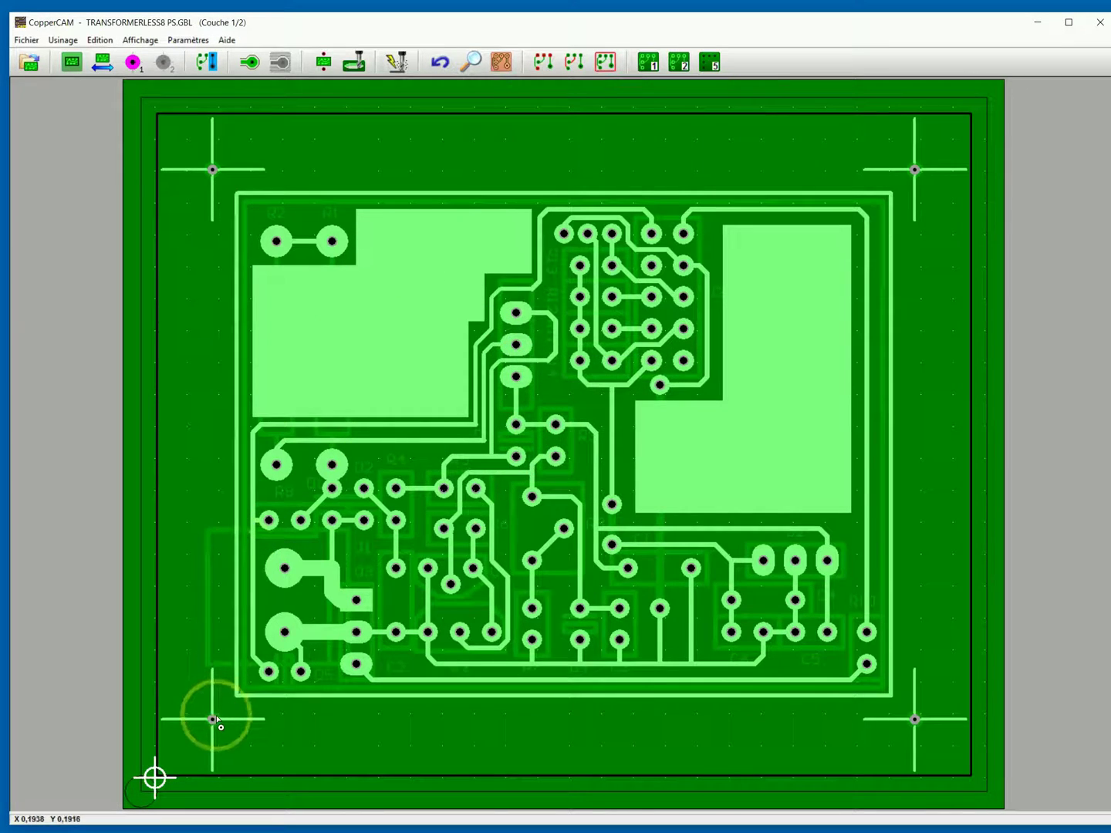
mouse_move(214, 720)
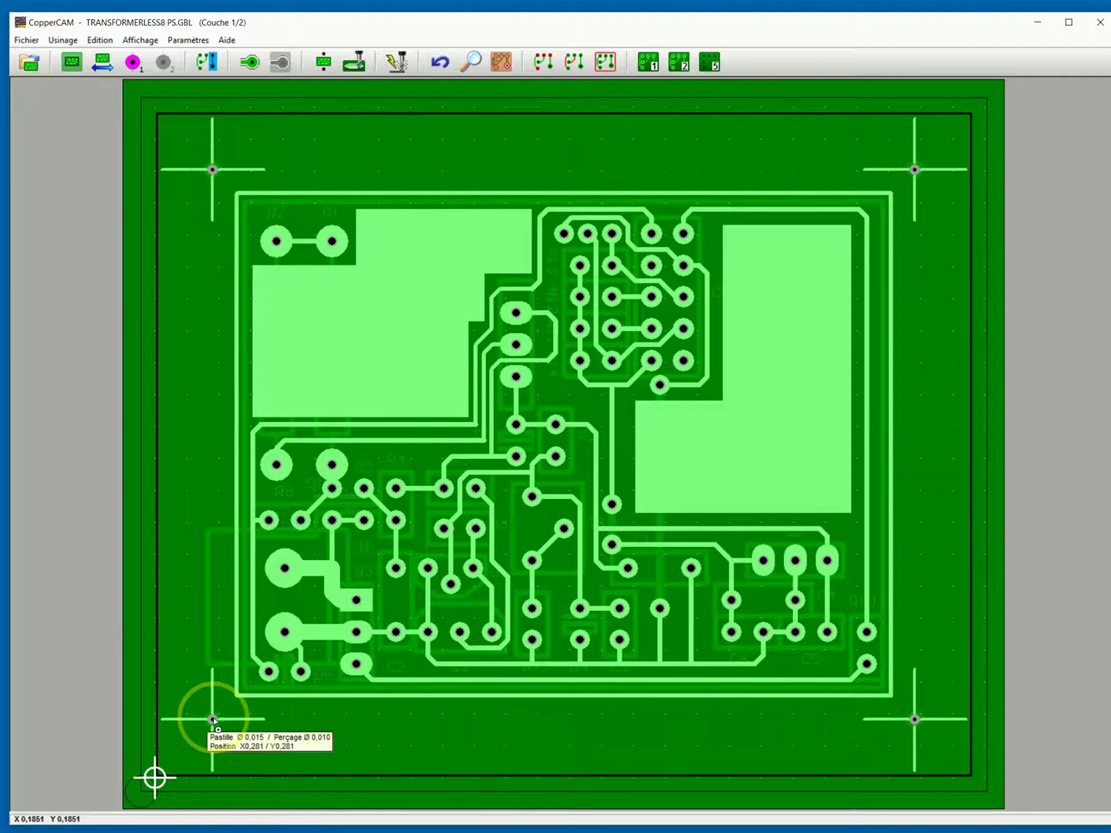
click(213, 720)
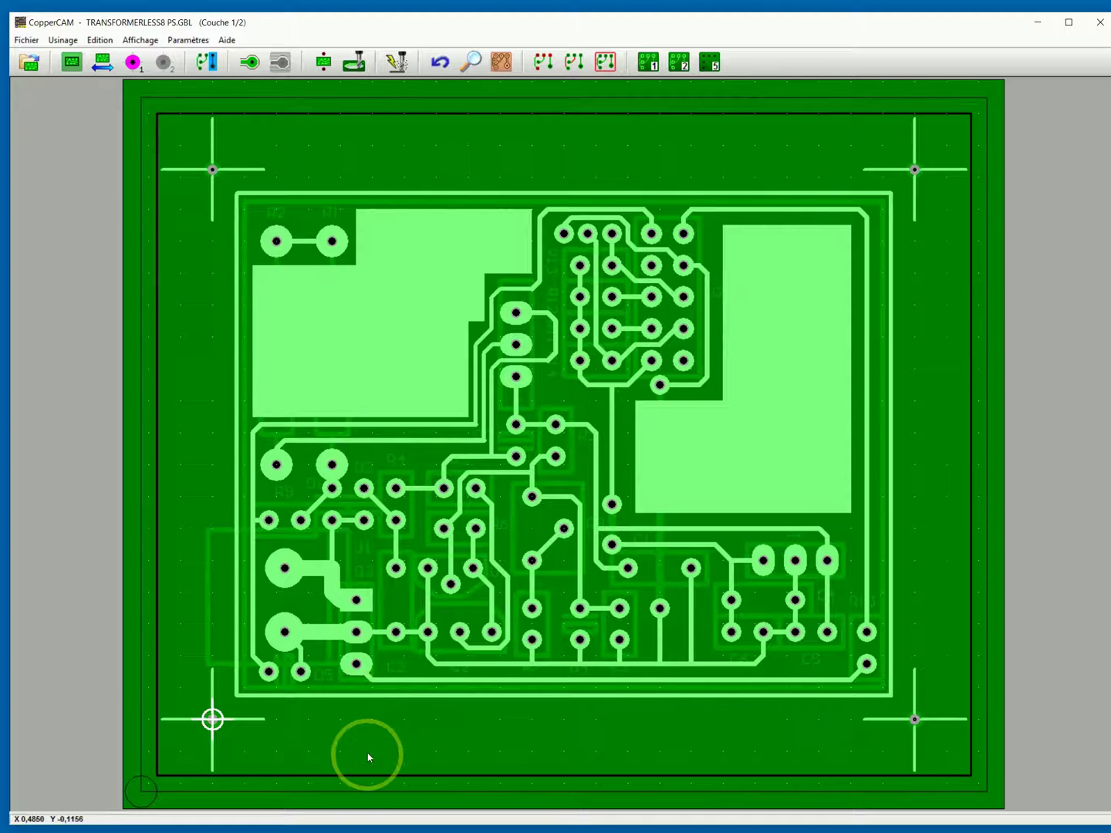
Examine which tracks and overlay lines connect to the pads and large copper area on the board's left side.
click(268, 628)
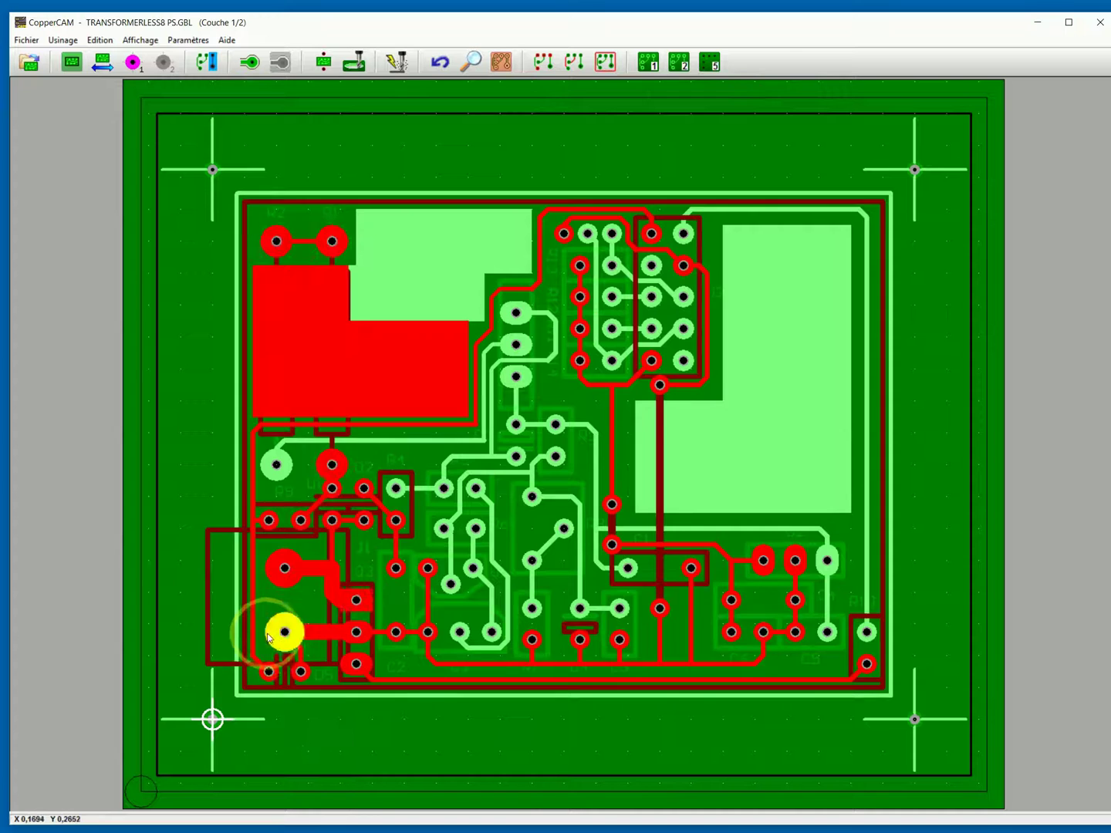
click(273, 367)
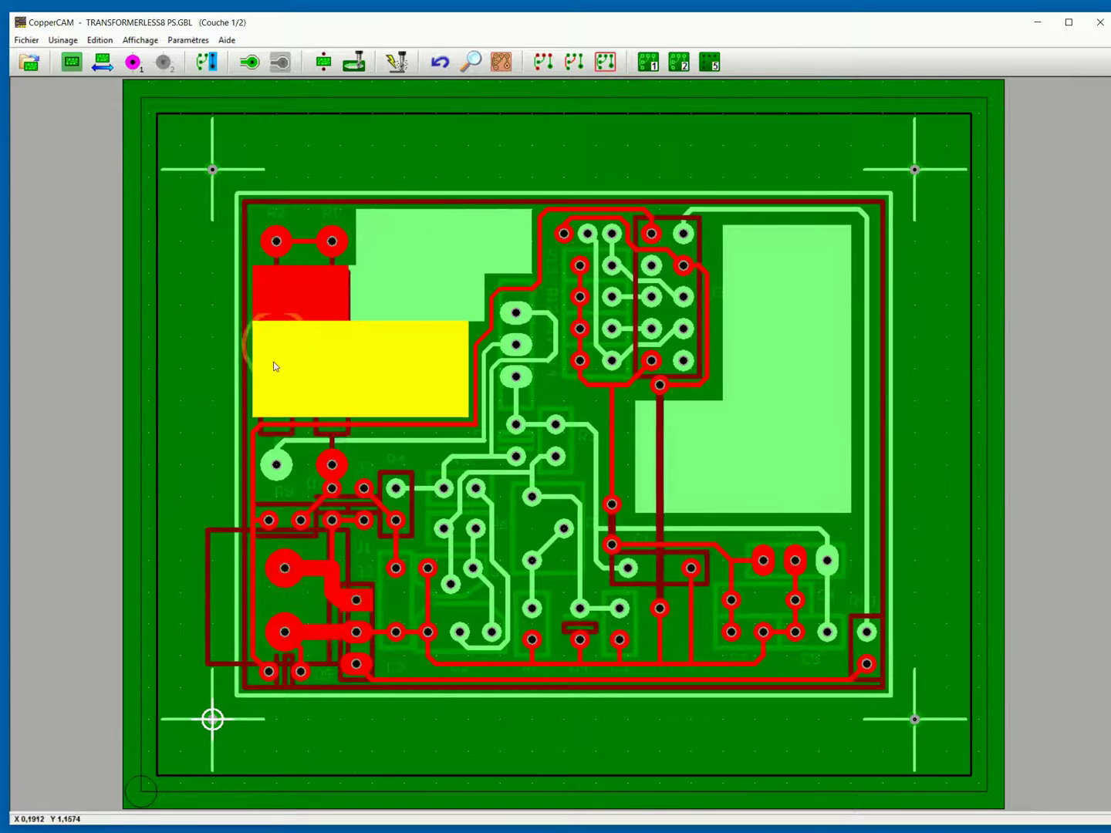
click(465, 303)
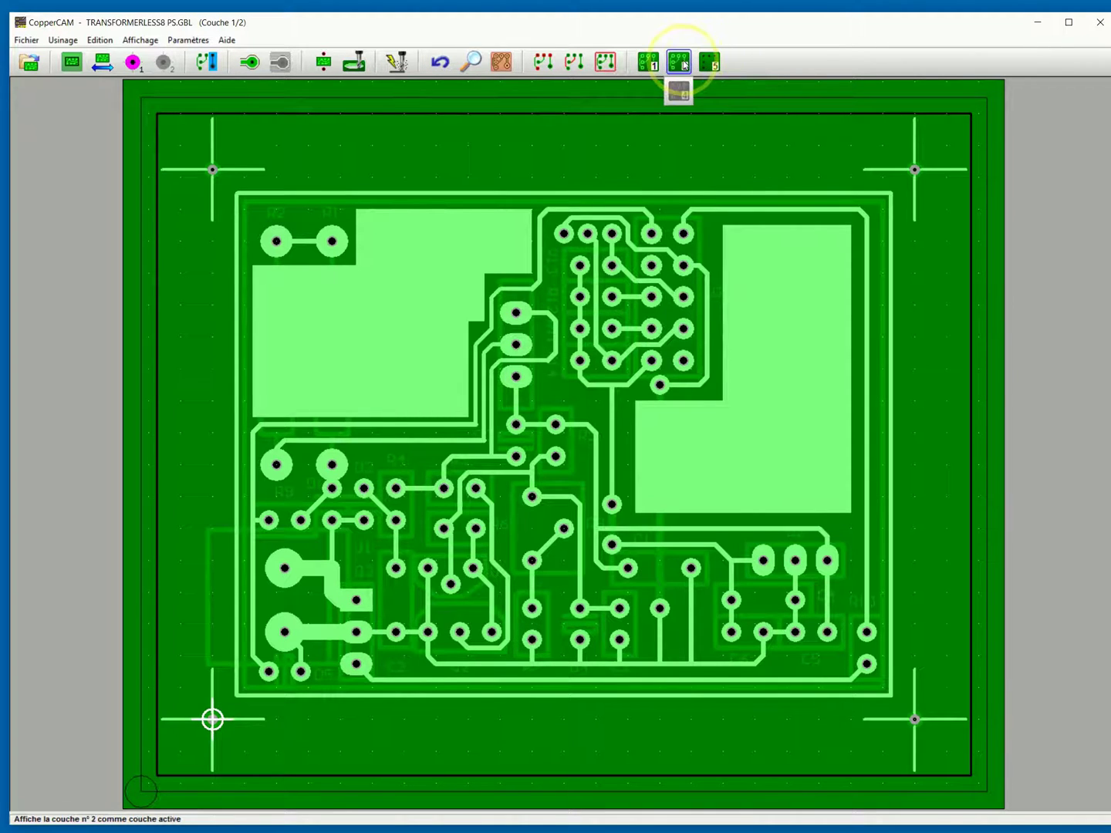
View the top overlay layer 2 and the drill layer 5 as the active layer in turn.
click(678, 63)
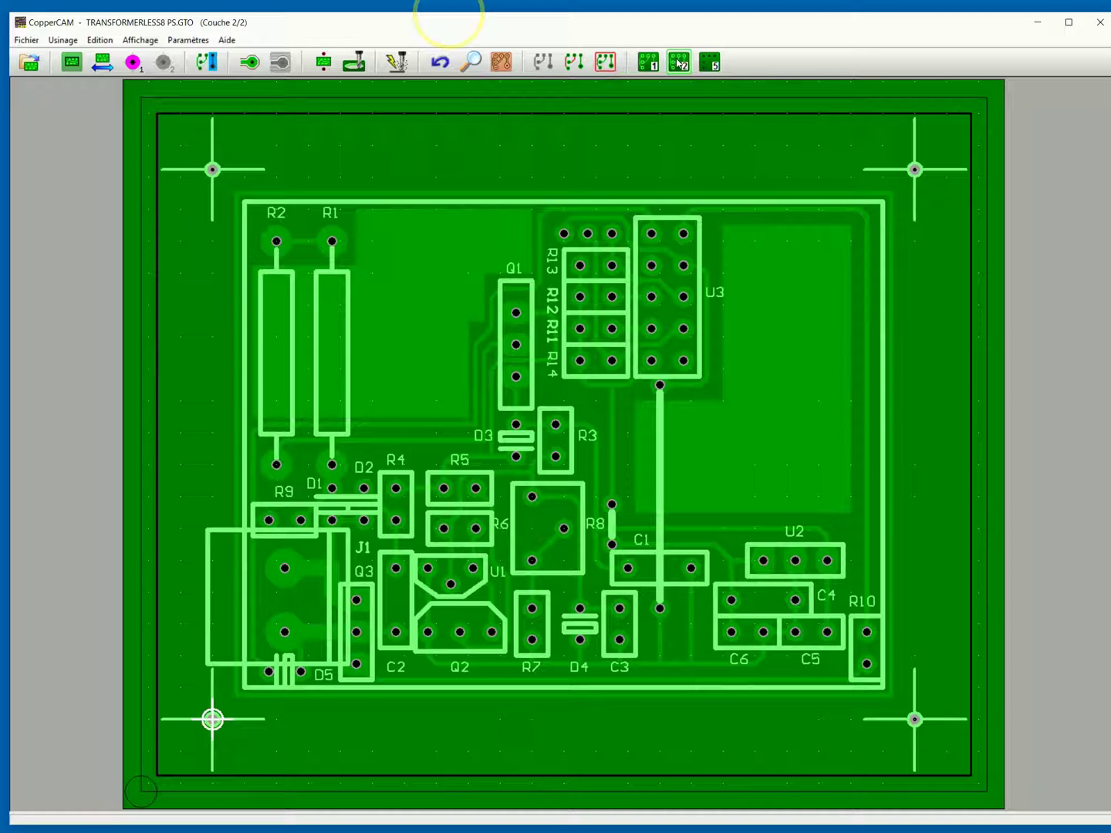
click(698, 62)
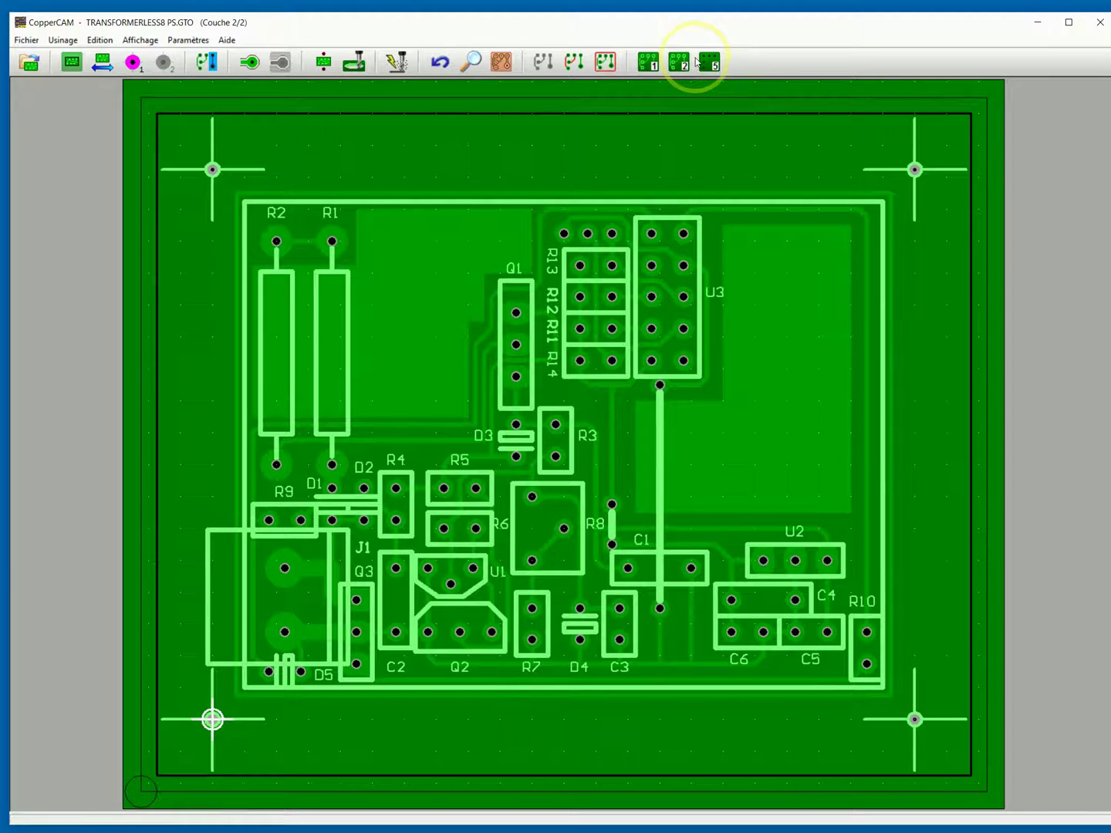
click(708, 65)
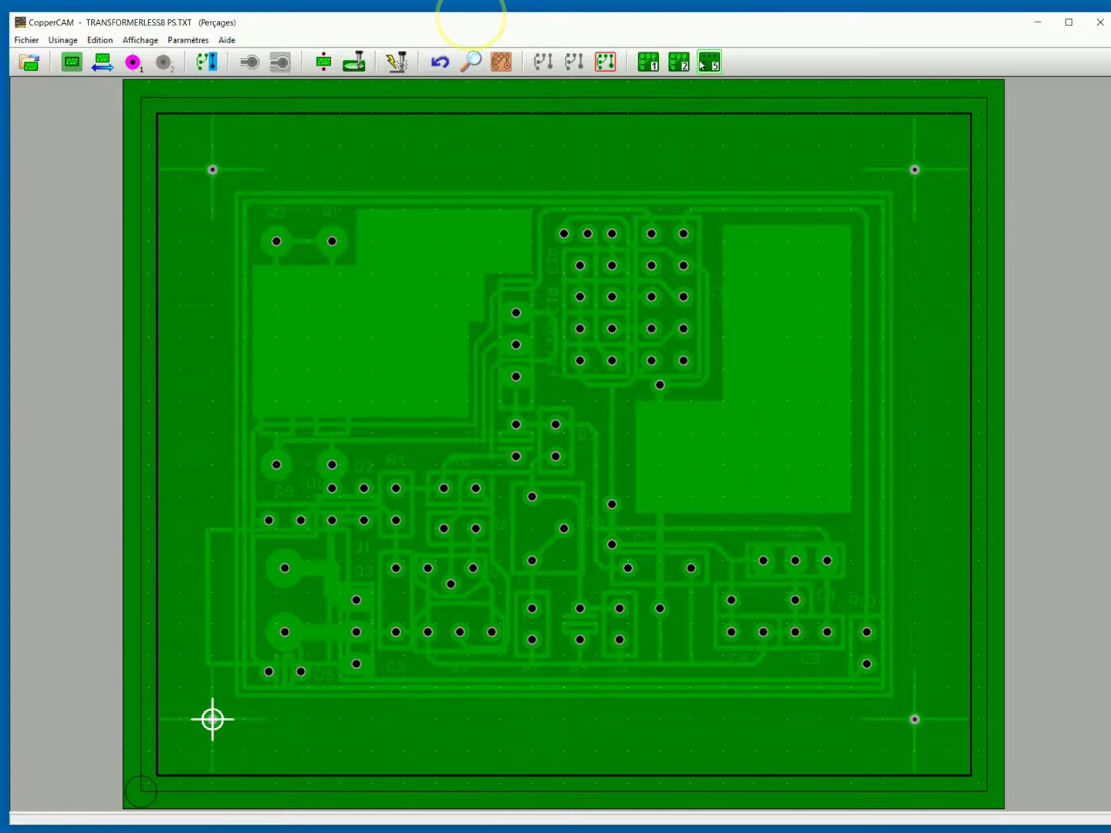
Make the bottom copper layer 1 active and mirror it horizontally.
click(650, 61)
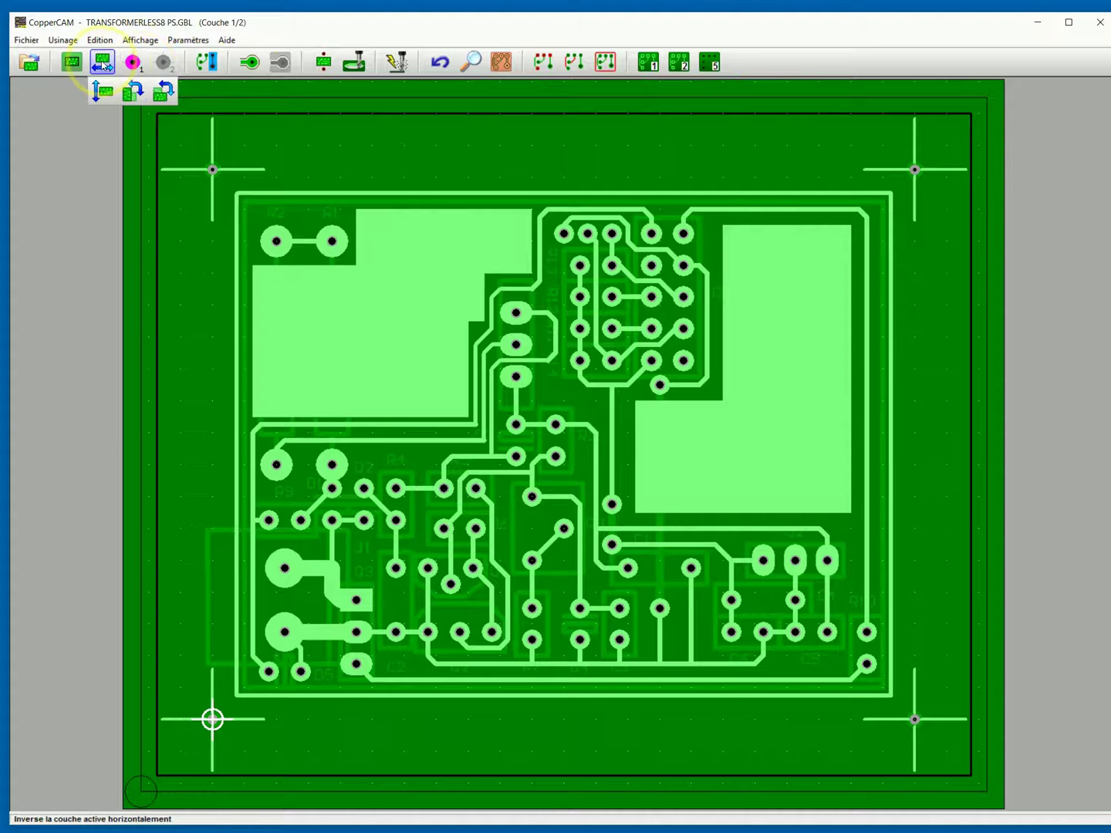
click(102, 63)
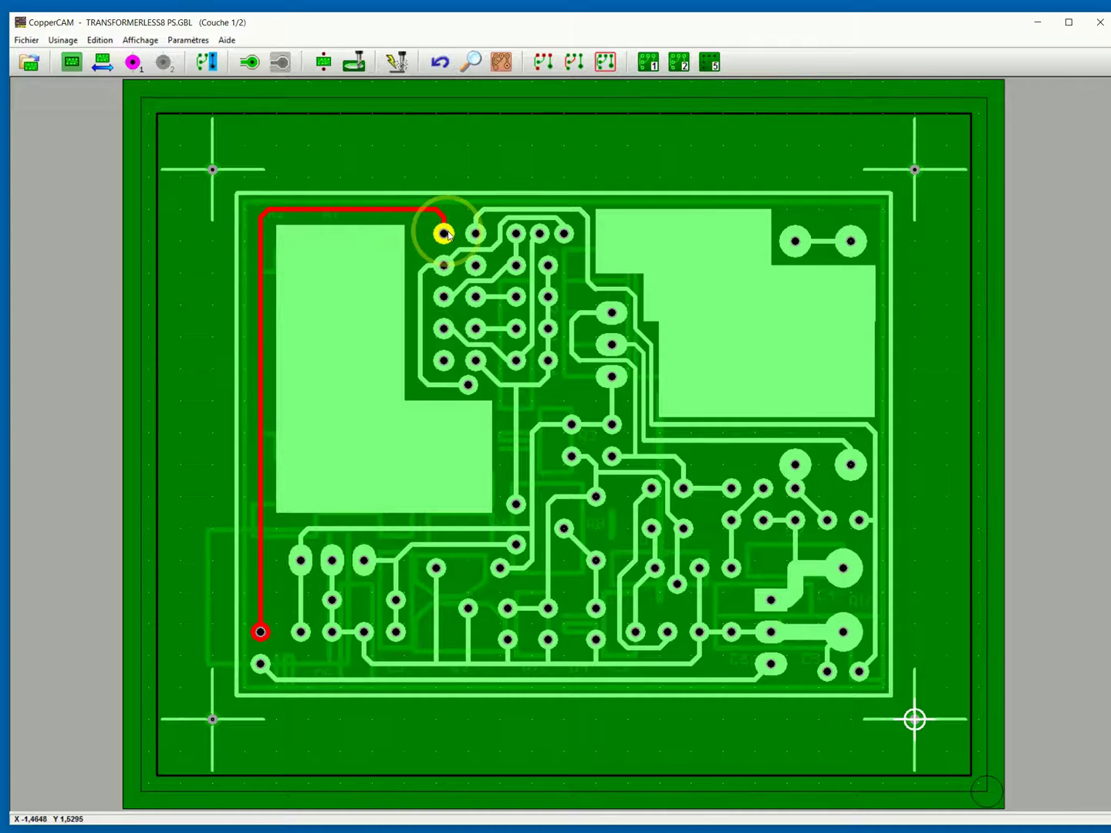
mouse_move(449, 234)
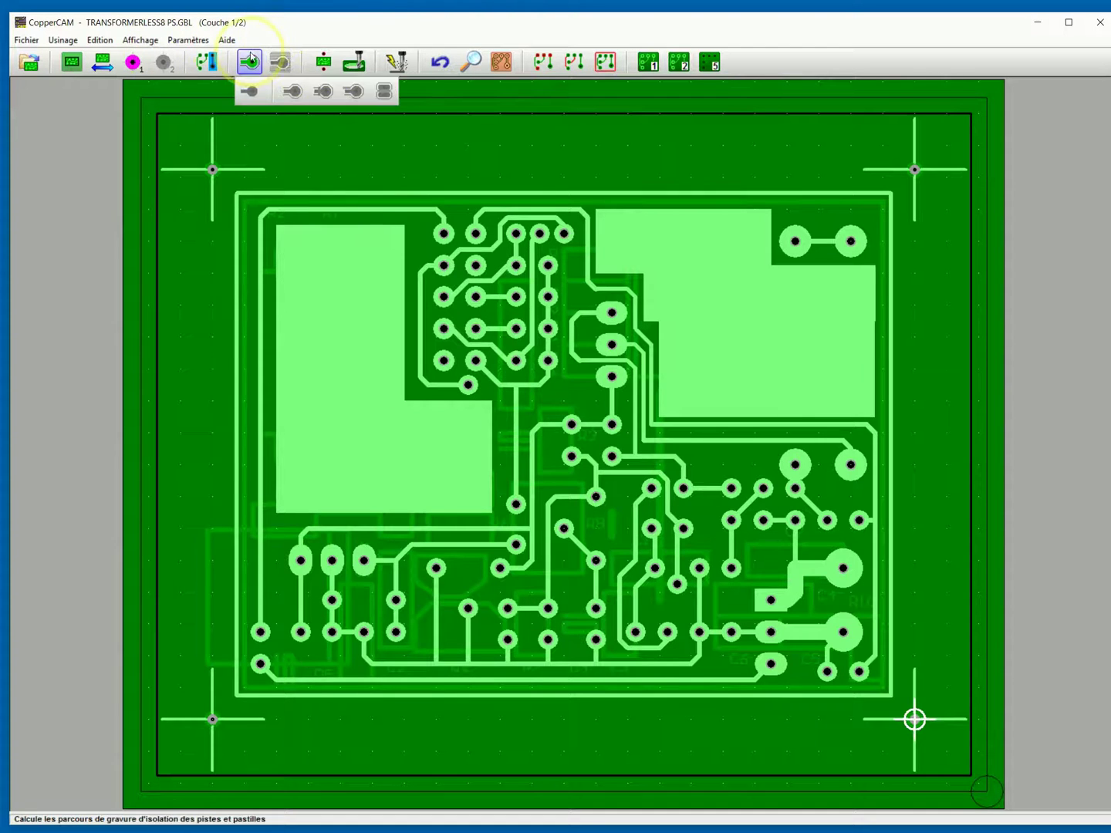
Review the Laser tool's diameter, conical profile, rotation and plunge speed in the tool library.
click(198, 44)
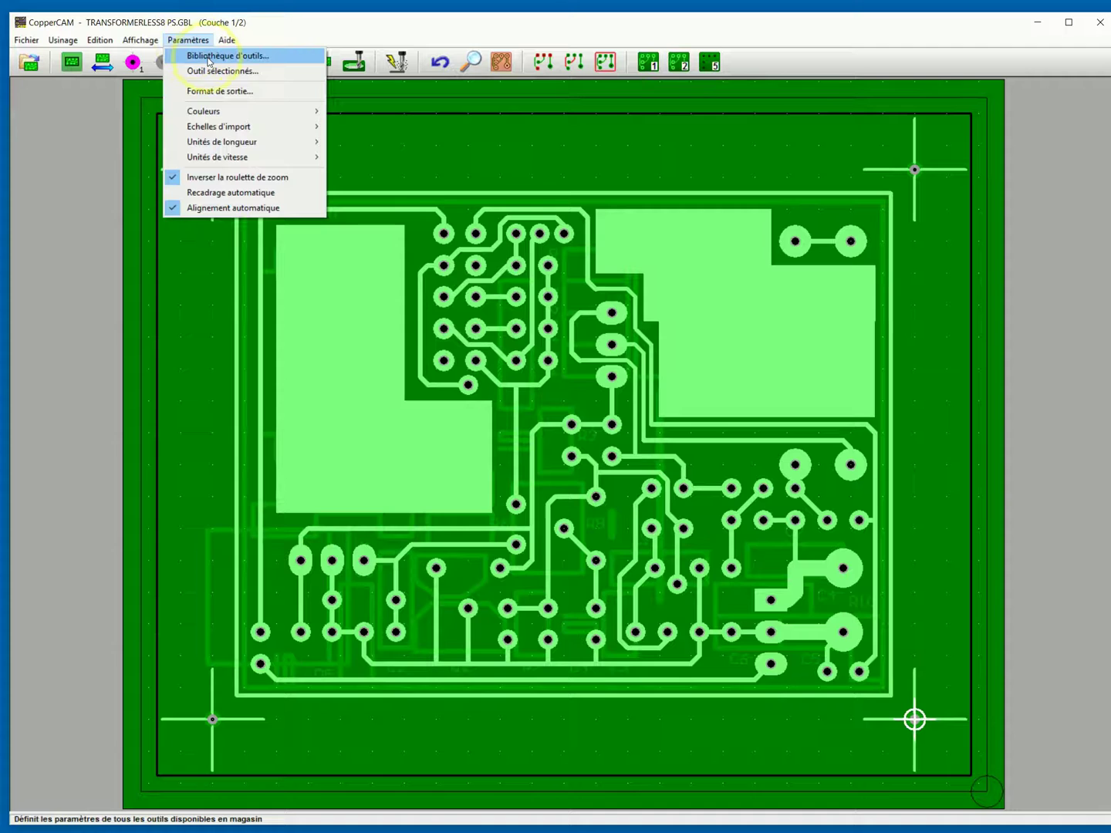
click(209, 60)
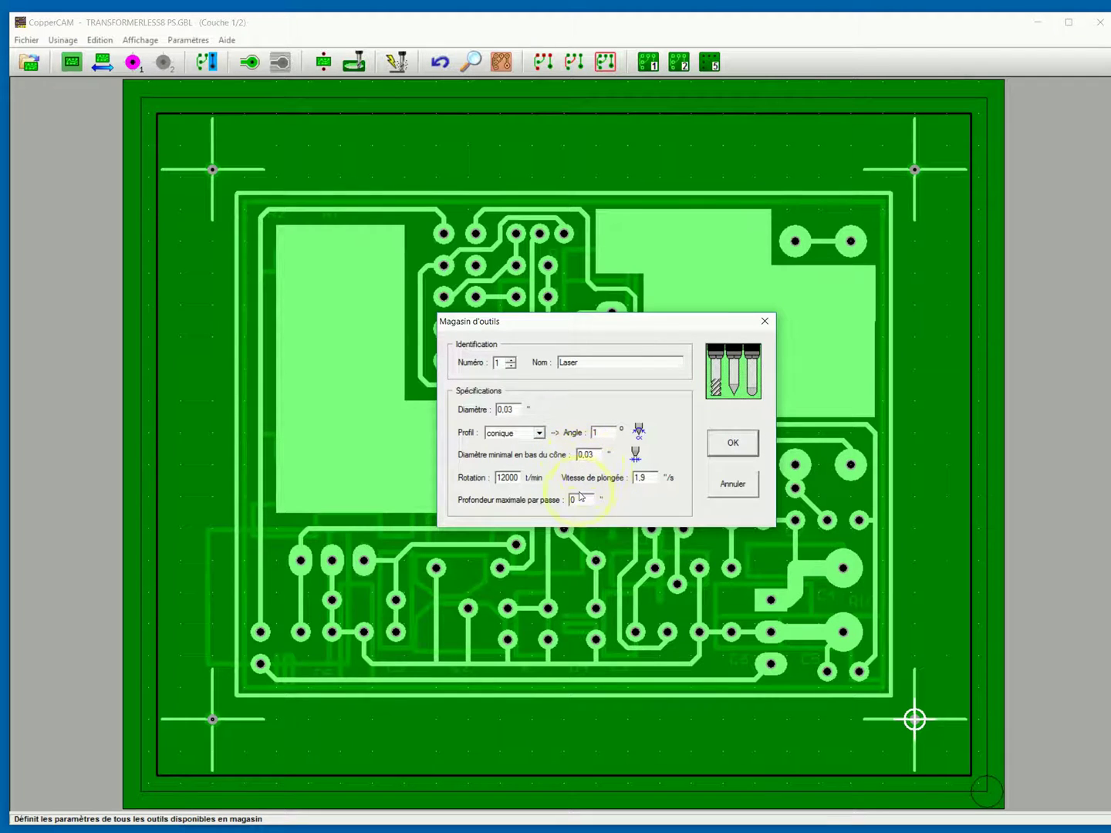
click(729, 446)
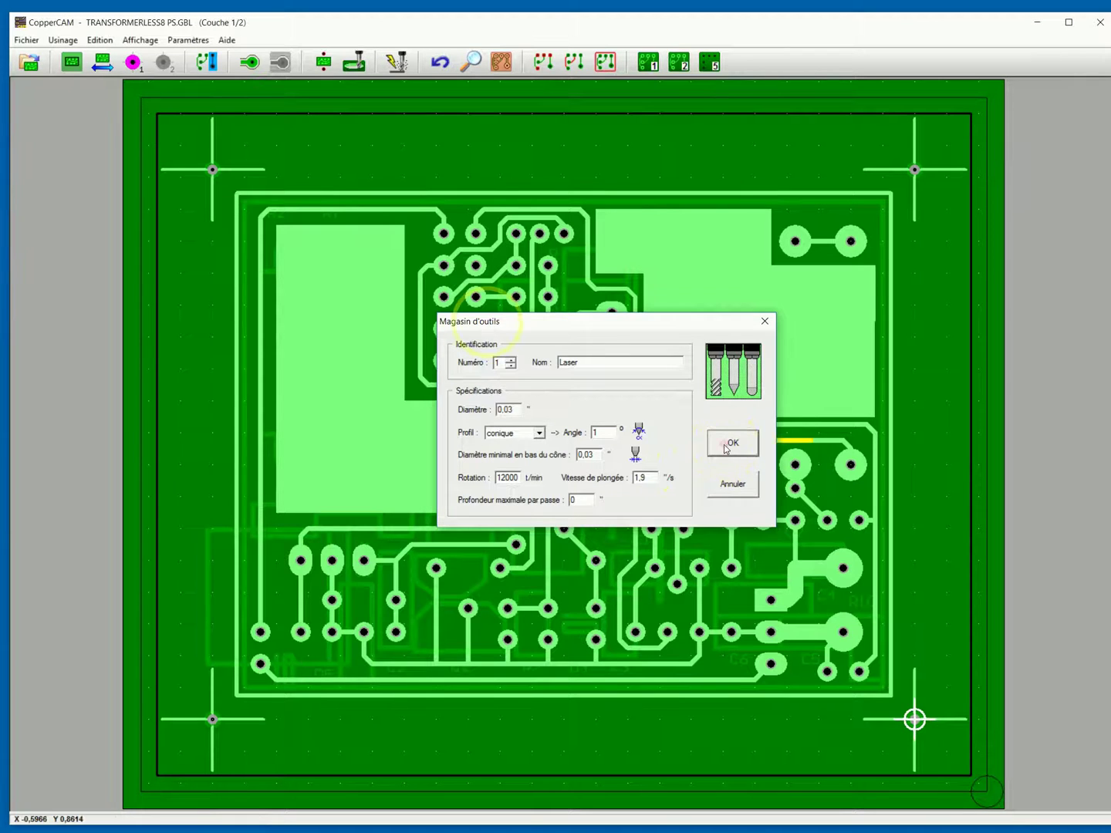
click(444, 265)
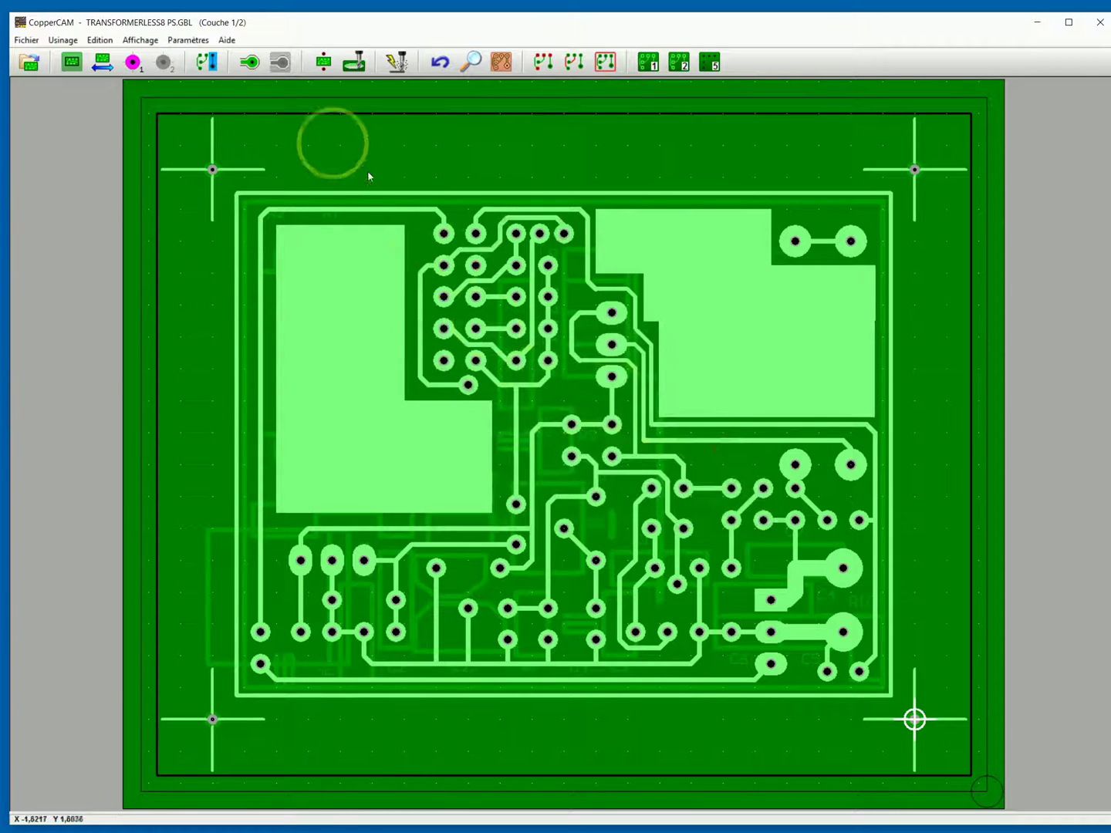
Review the active engraving, hatching, cutout, centring and drilling tool settings.
click(175, 45)
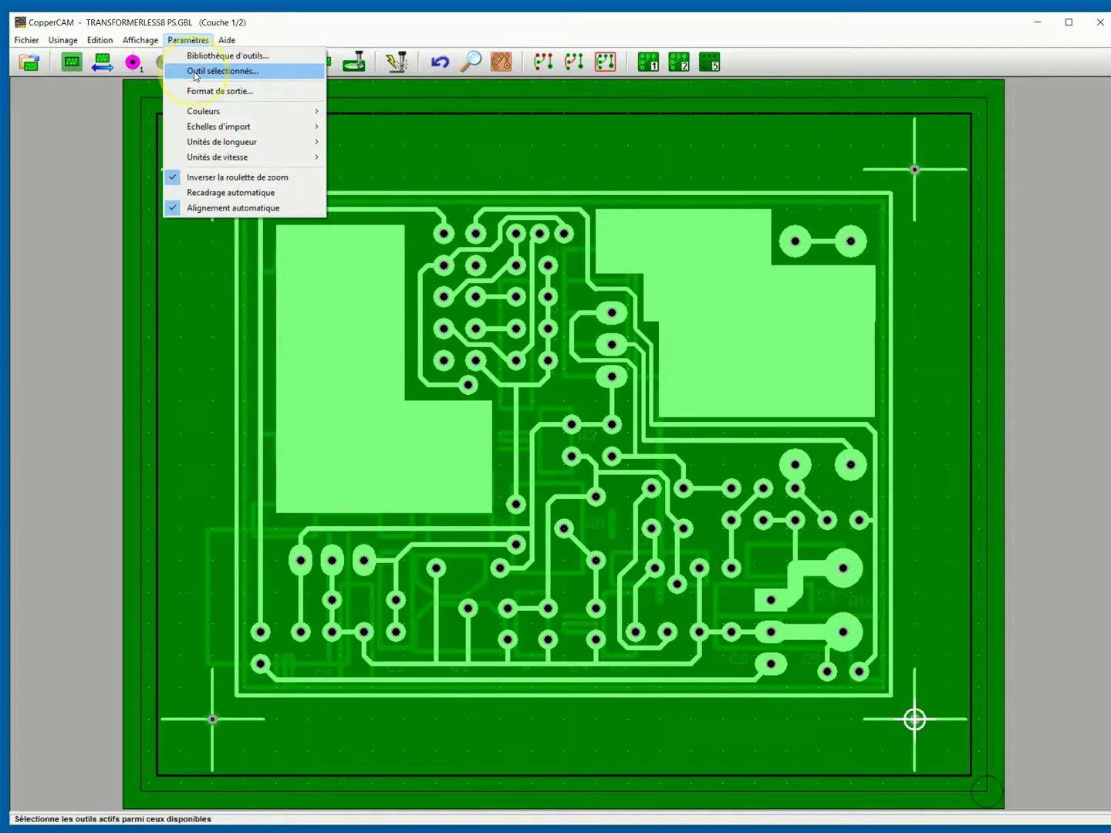
click(195, 71)
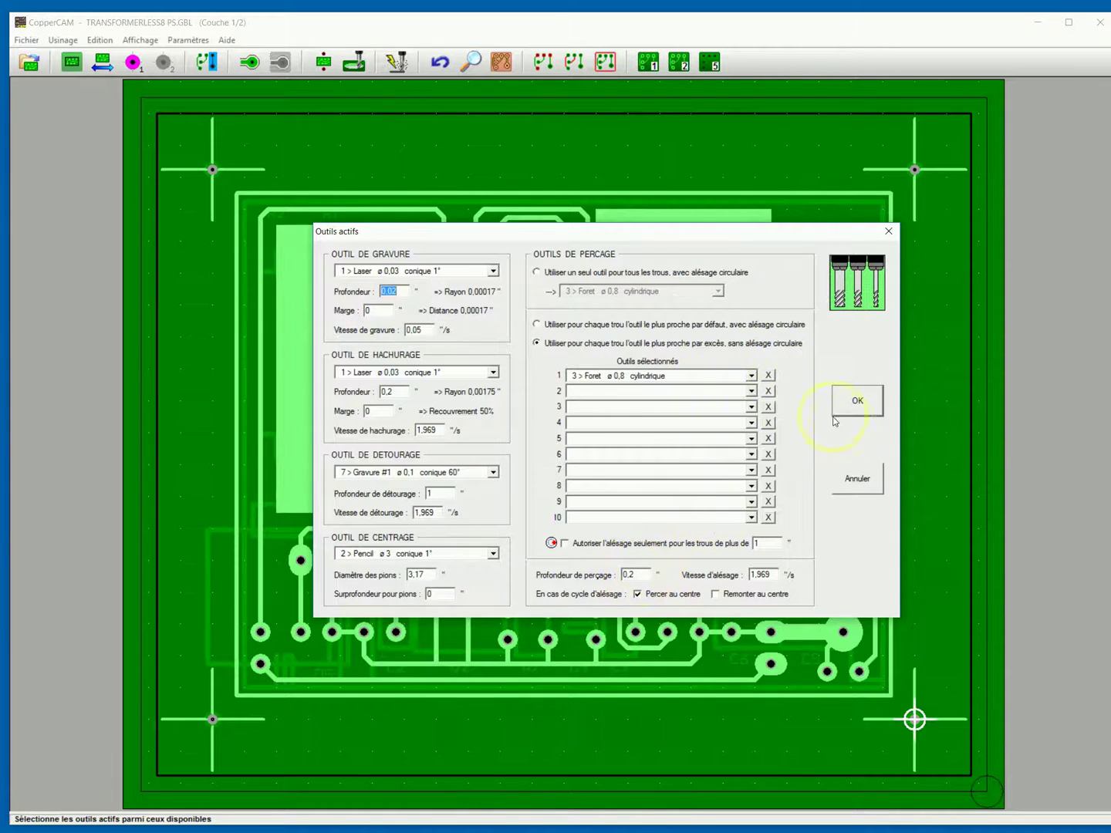
click(850, 398)
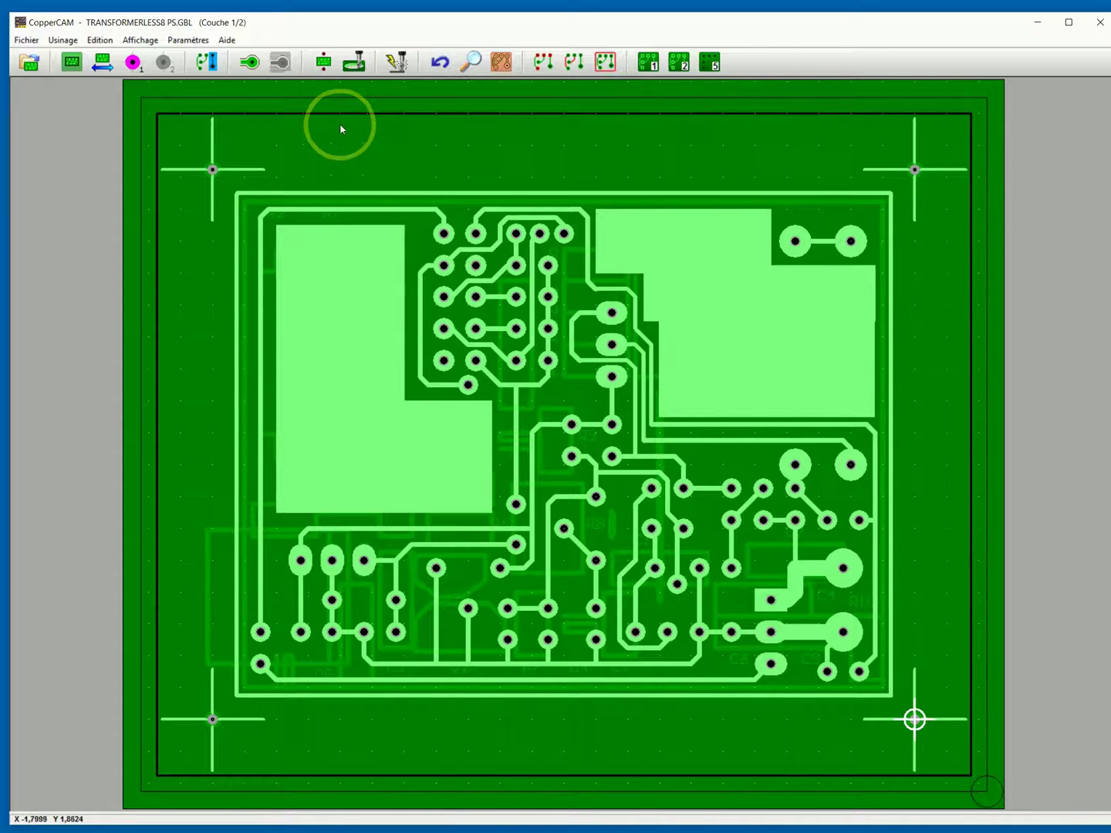
Calculate the isolation contours around tracks and pads with the Laser tool, applied to all layers.
click(250, 65)
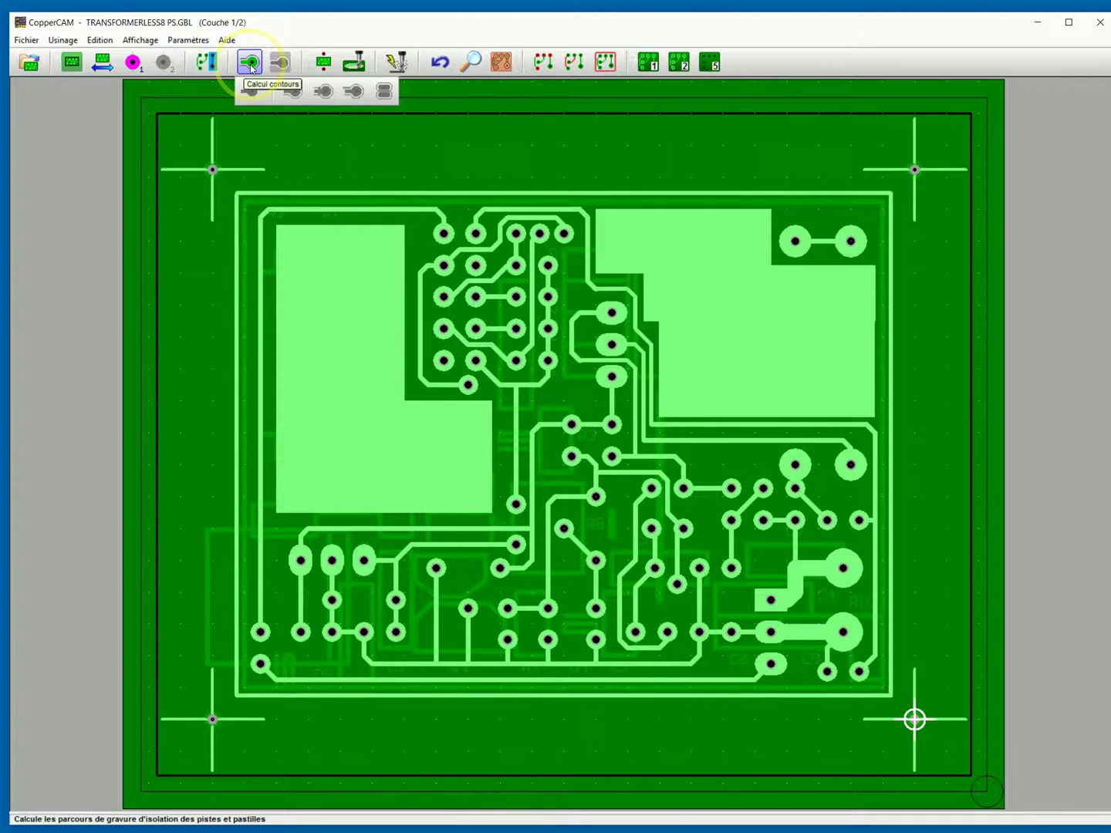
click(250, 65)
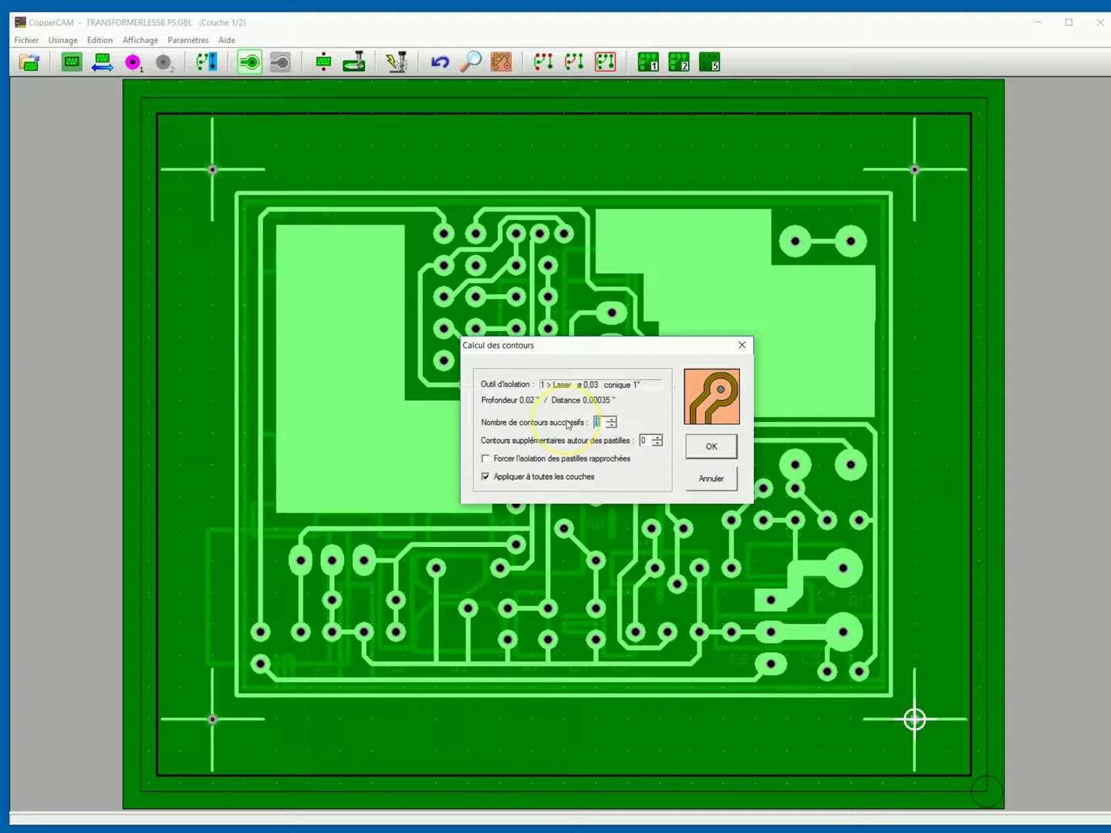
double_click(602, 423)
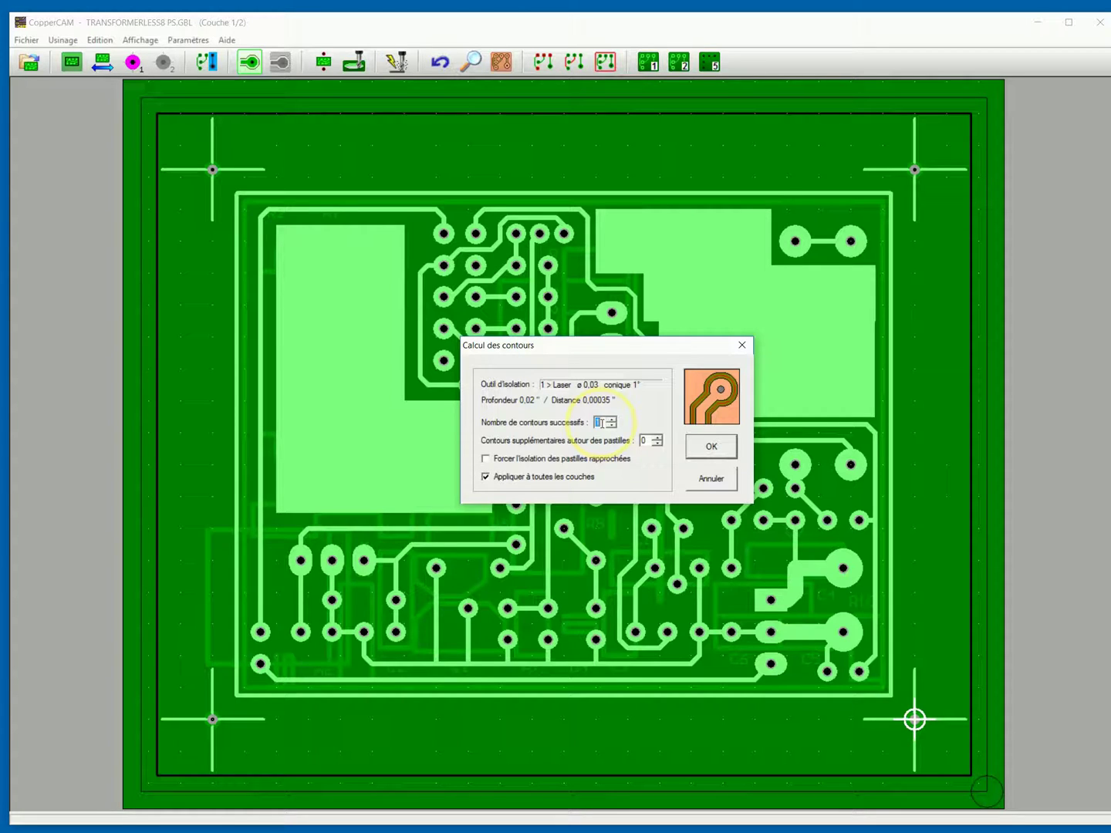
click(697, 446)
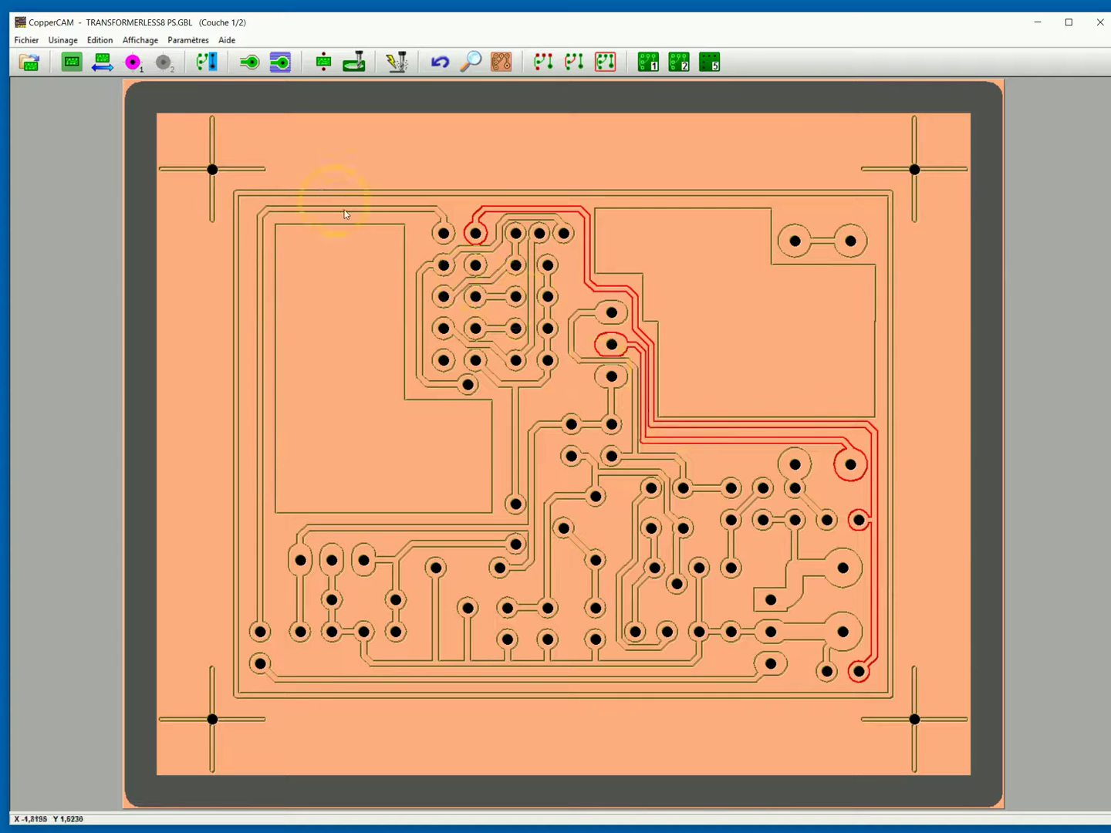
Save the bottom copper toolpaths as standard ISO G-code over the existing bot.iso, accepting the active tools and export settings.
click(25, 40)
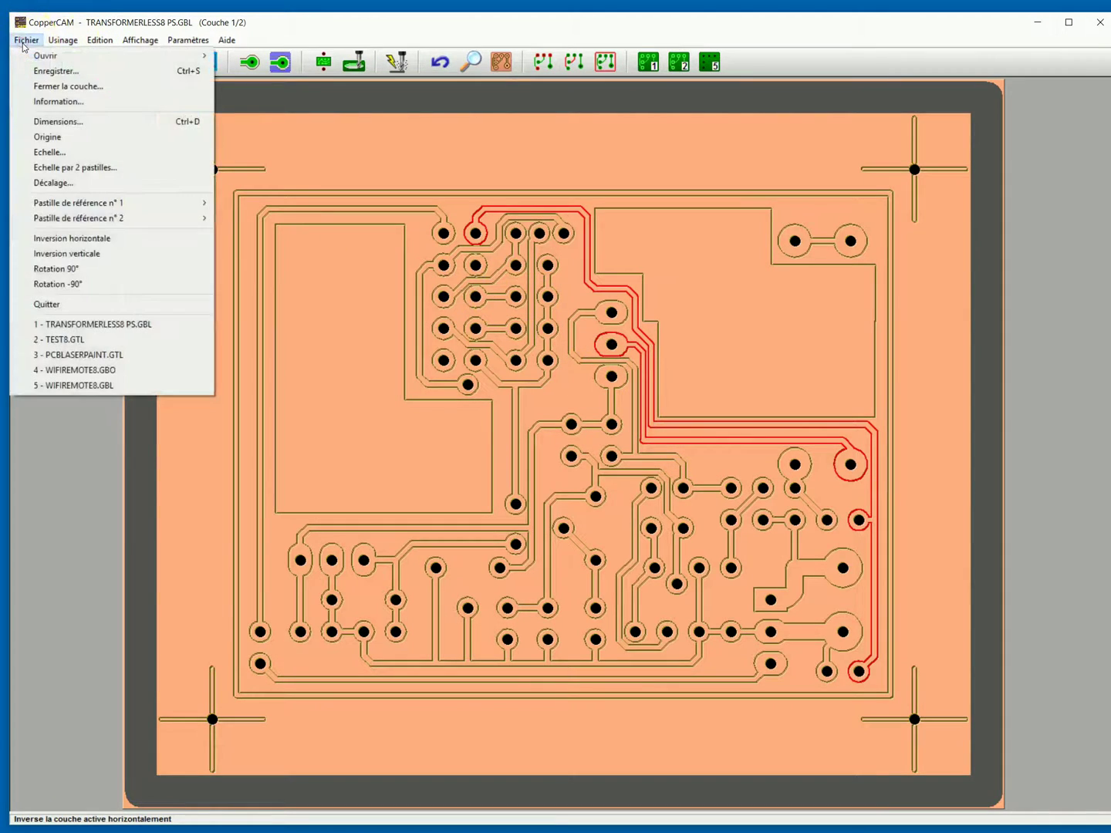
click(54, 73)
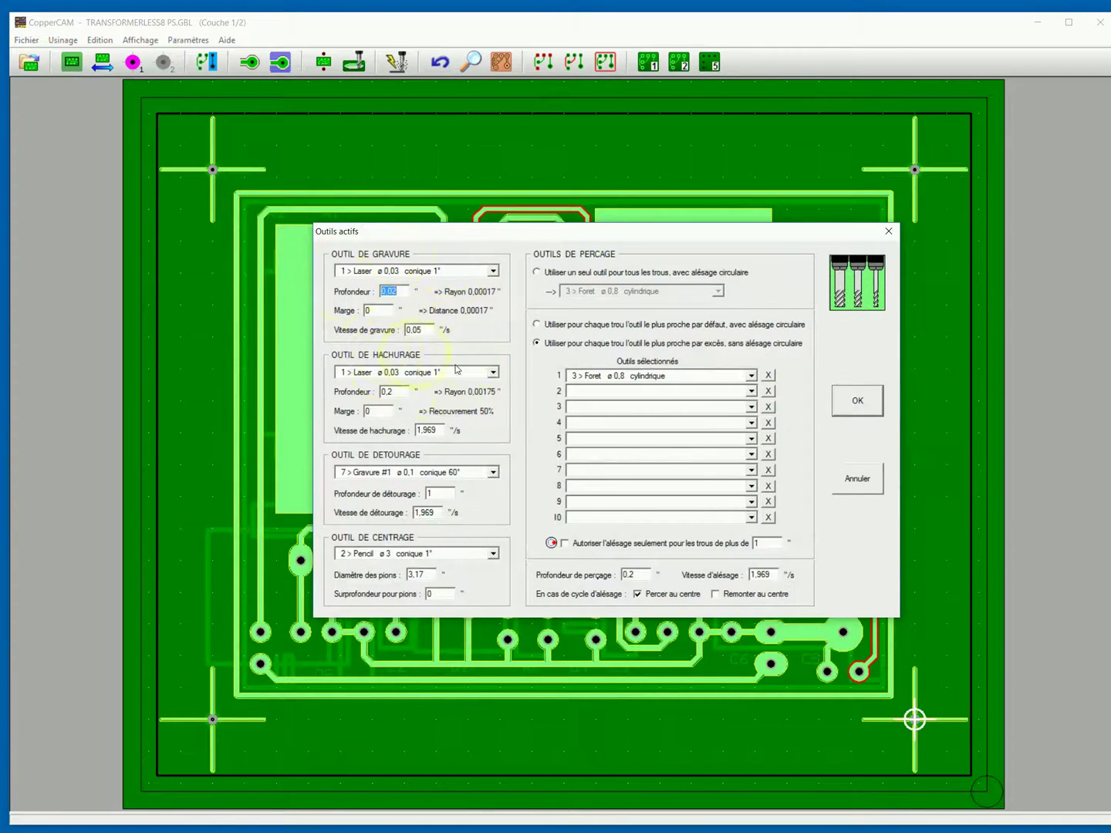
click(859, 399)
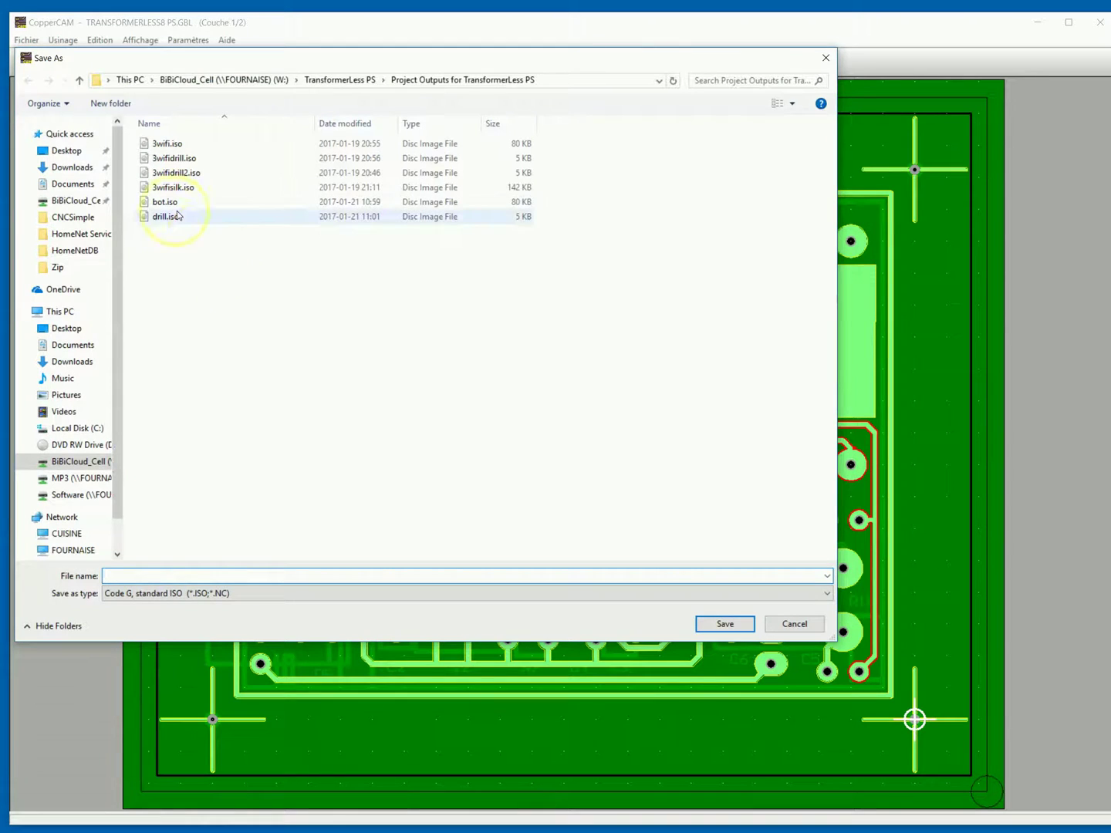
click(151, 205)
double_click(149, 206)
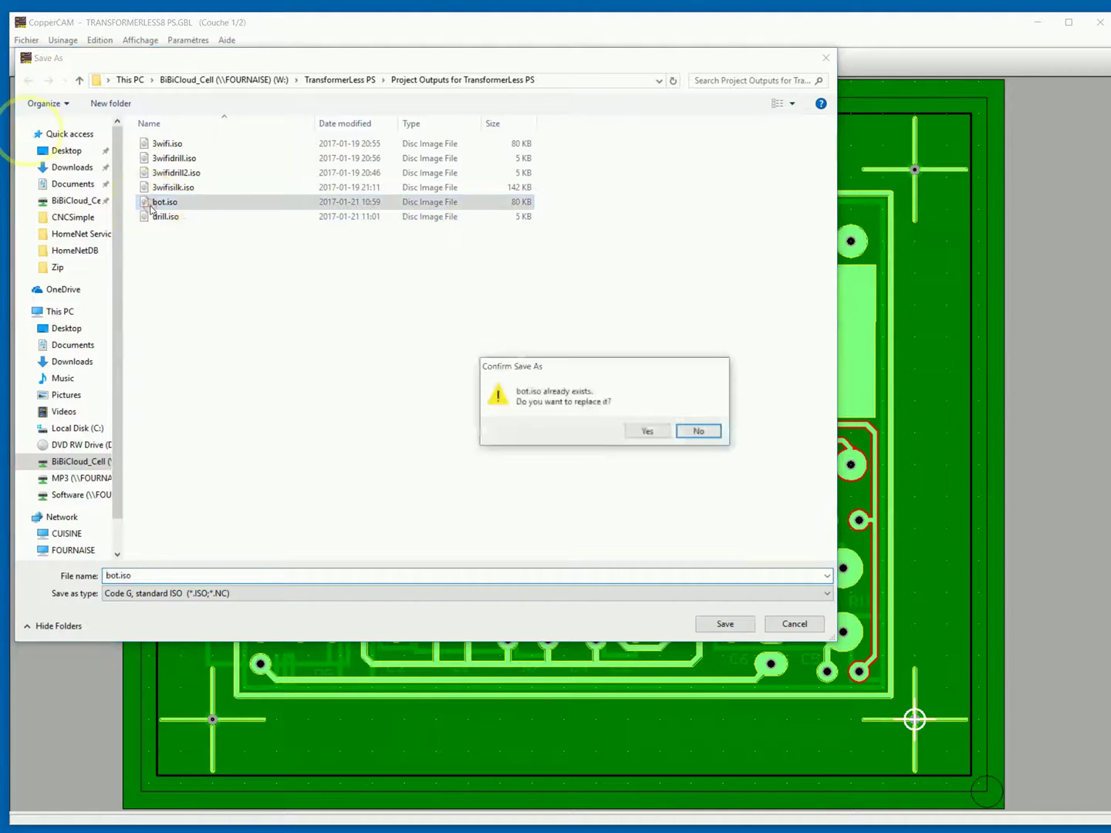
click(647, 432)
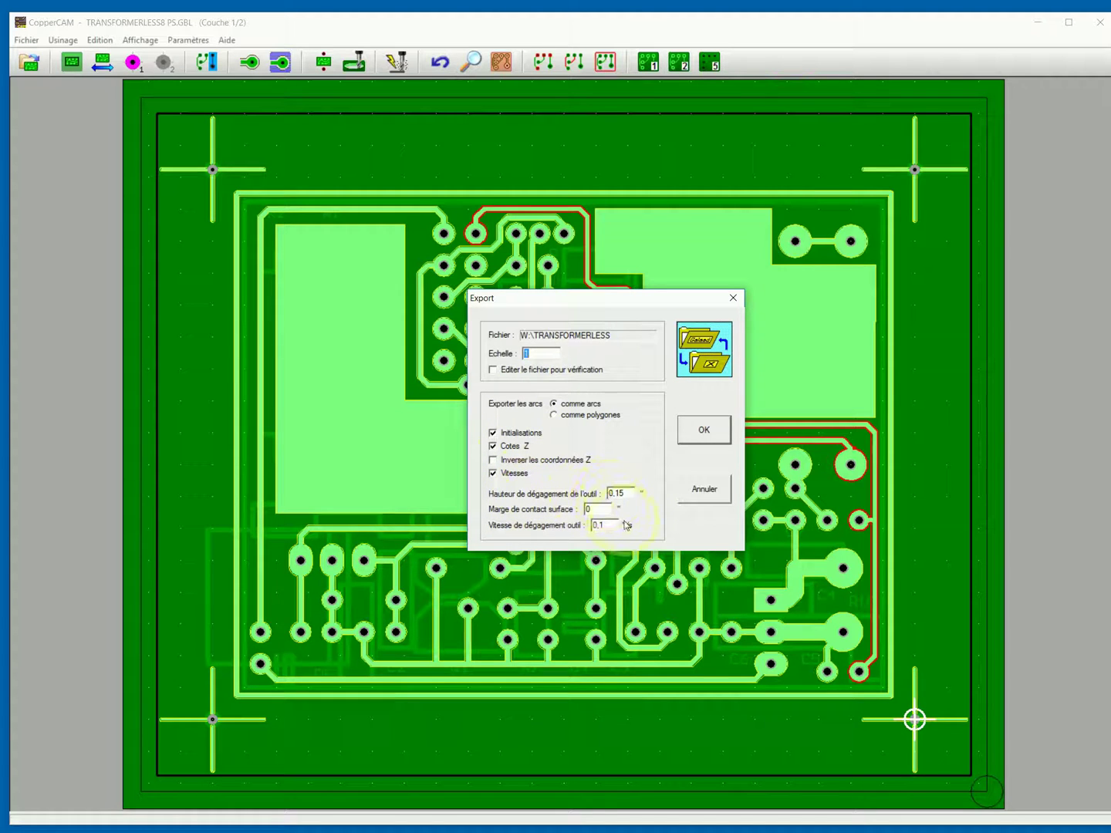
click(691, 431)
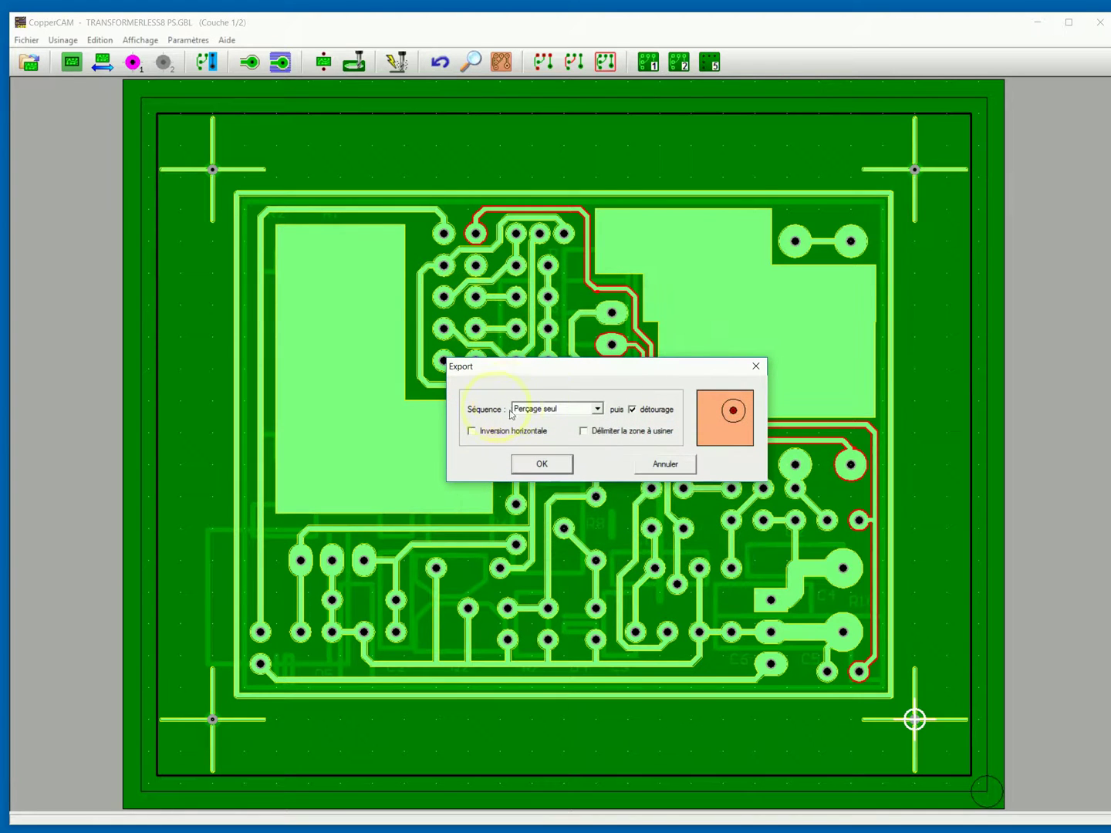
Set the export sequence to engraving only (Gravure seule) without board cutout and complete the export.
click(597, 410)
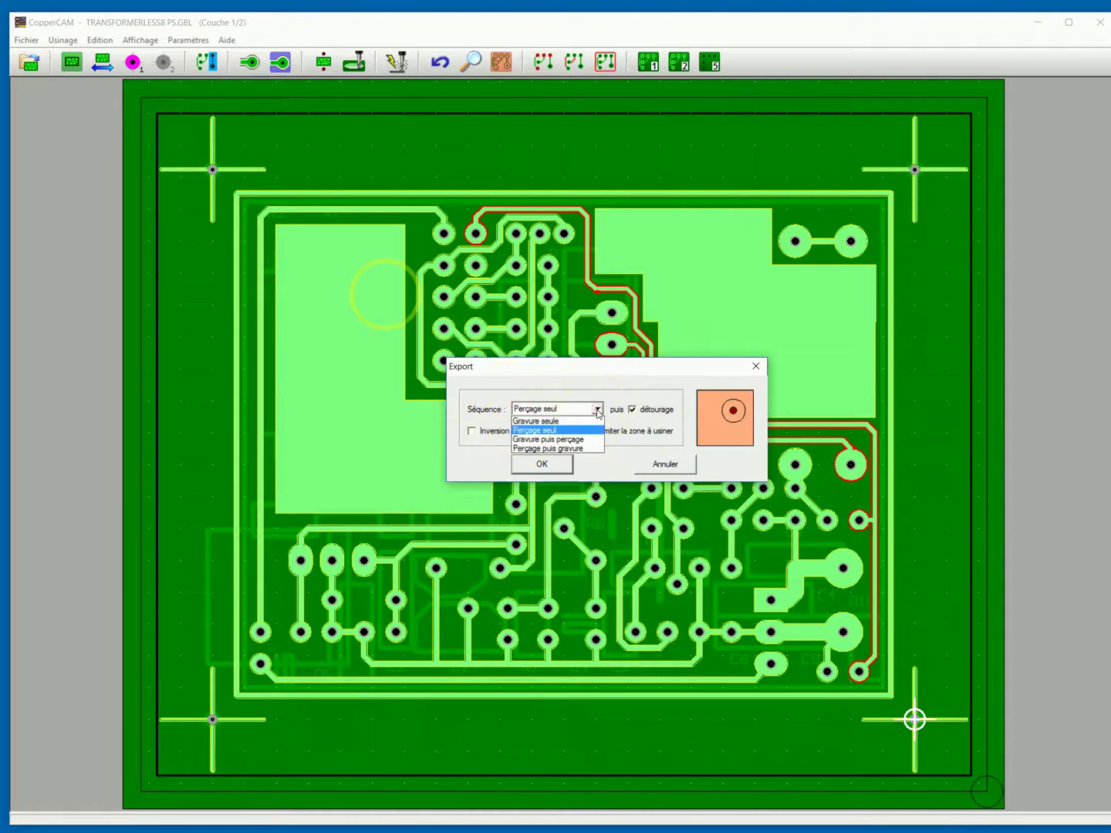
click(549, 422)
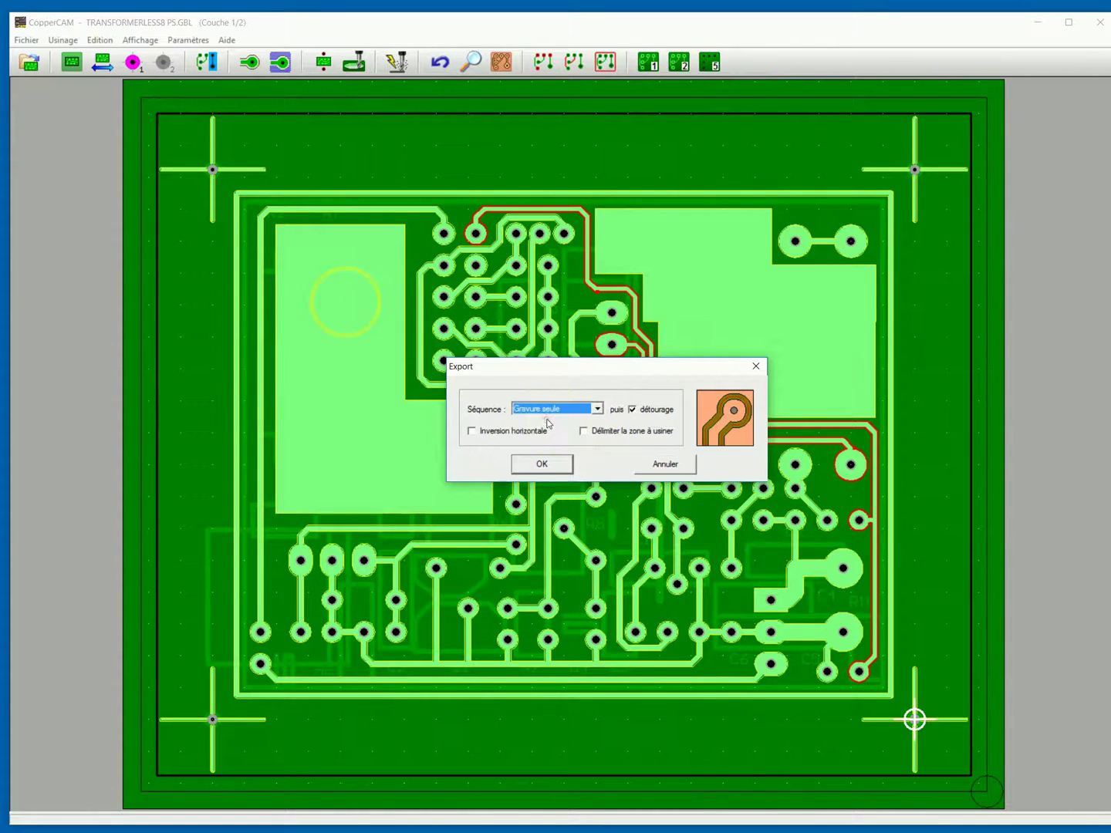
click(632, 410)
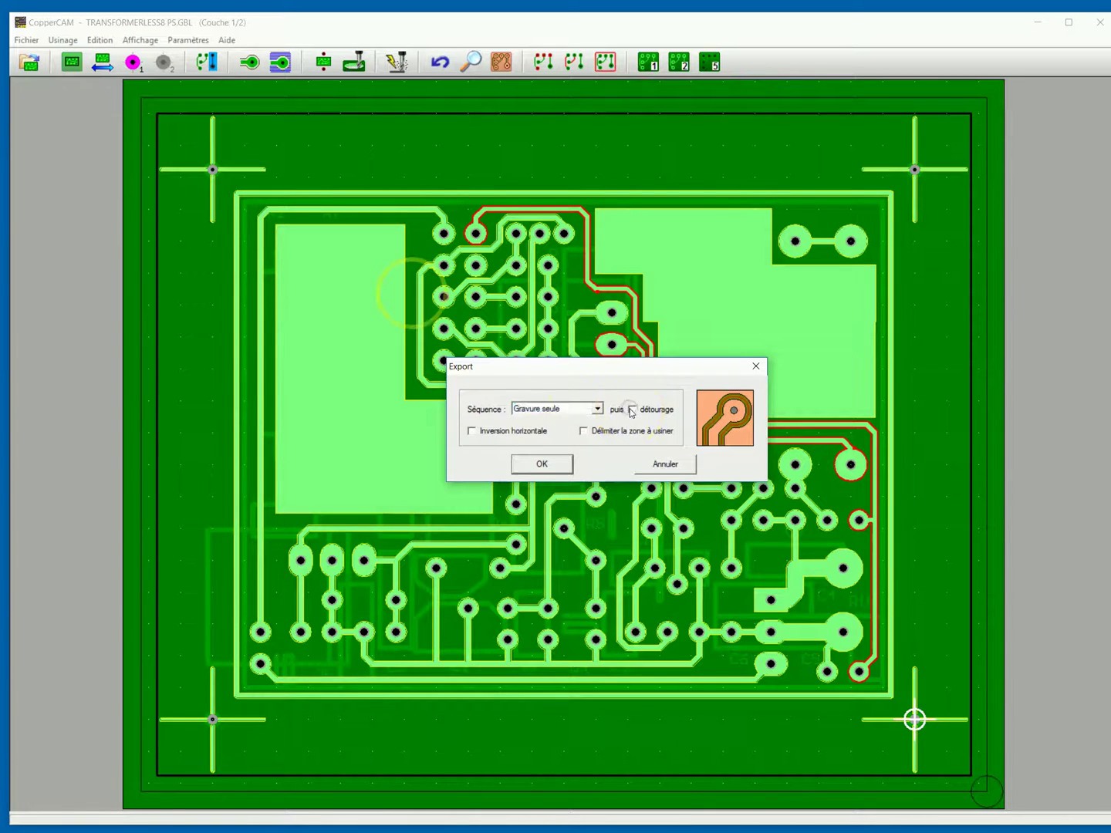
click(566, 462)
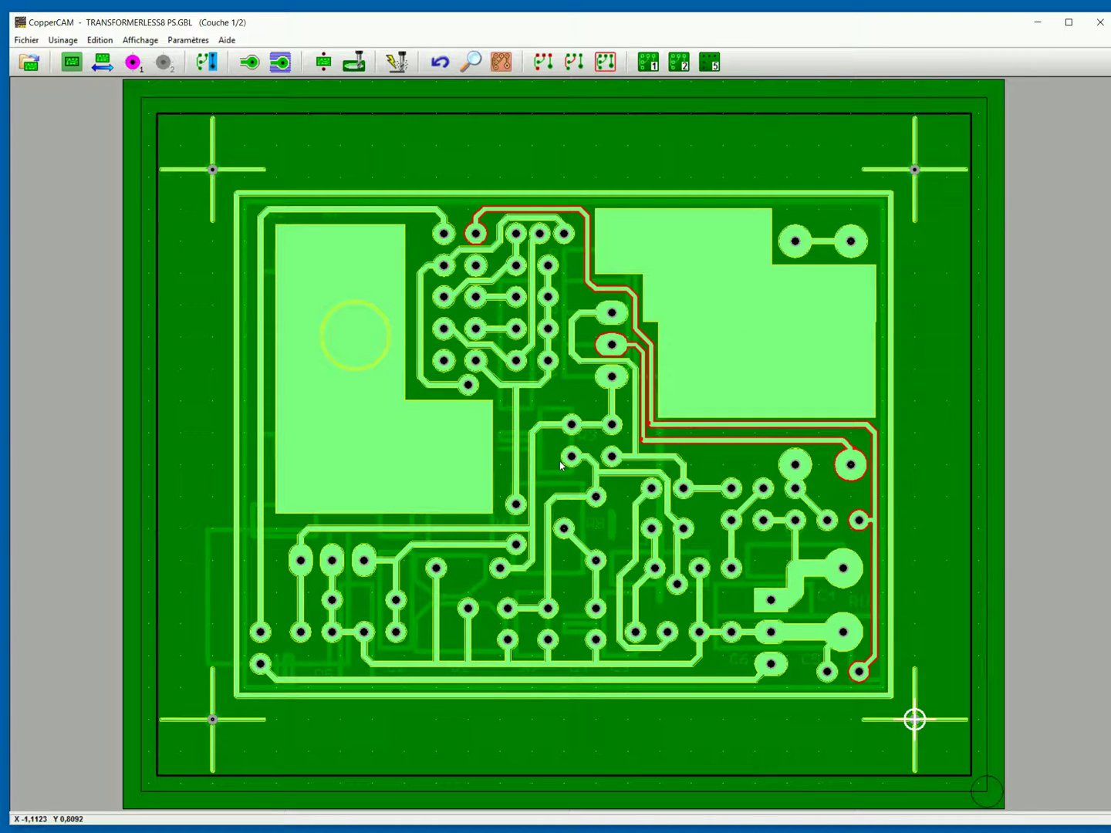
click(561, 465)
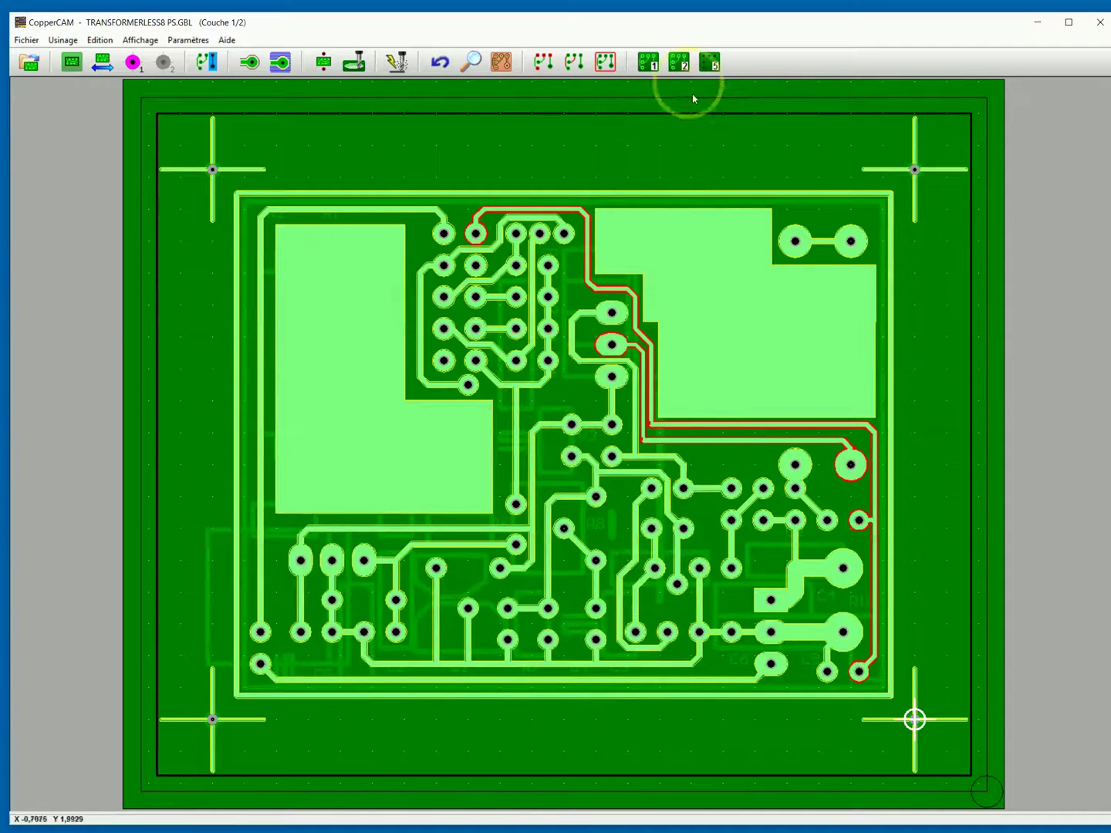
Make drilling layer 5 active and export it as standard ISO G-code over the existing drill.iso, using the drilling-only sequence (Perçage seul).
mouse_move(712, 67)
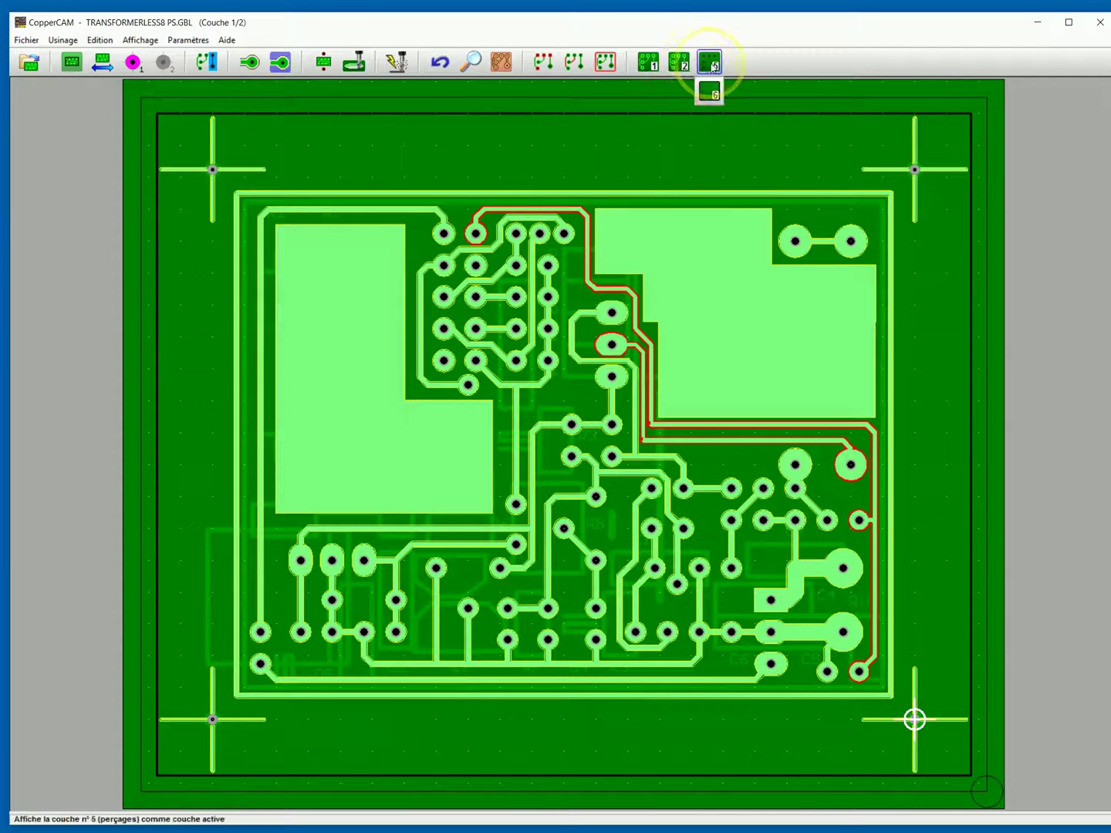
click(710, 65)
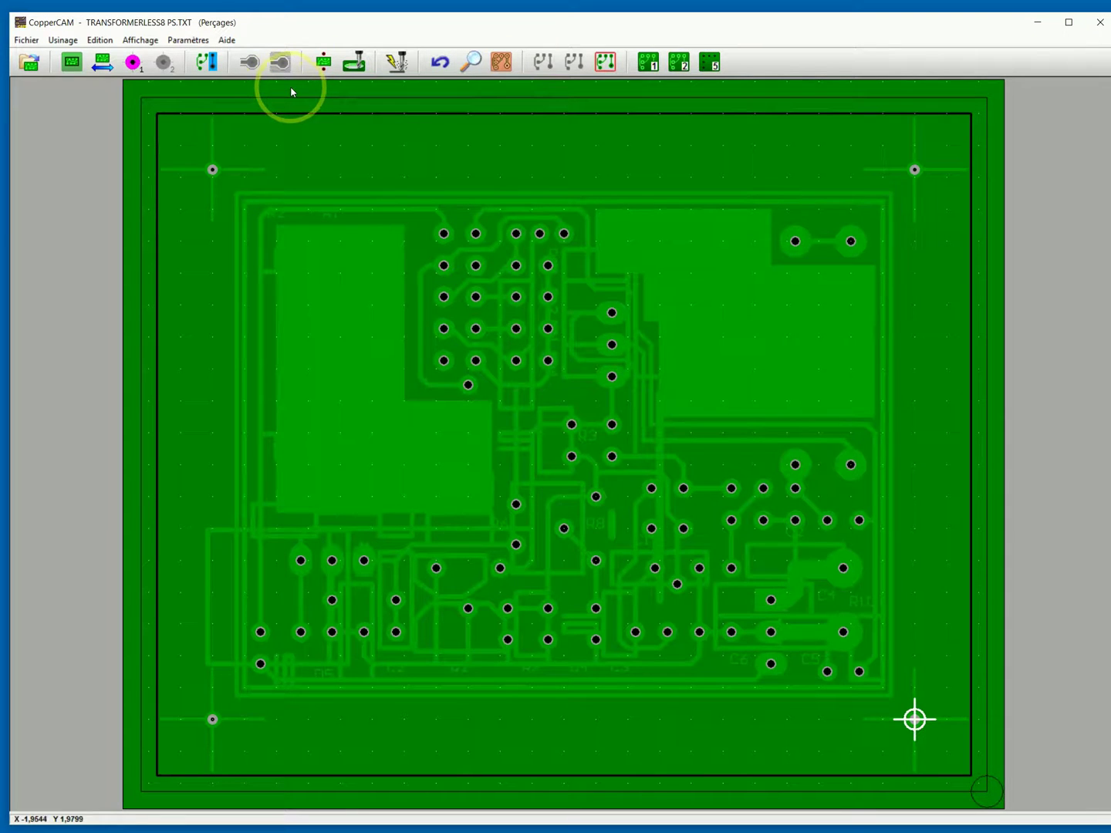
mouse_move(34, 60)
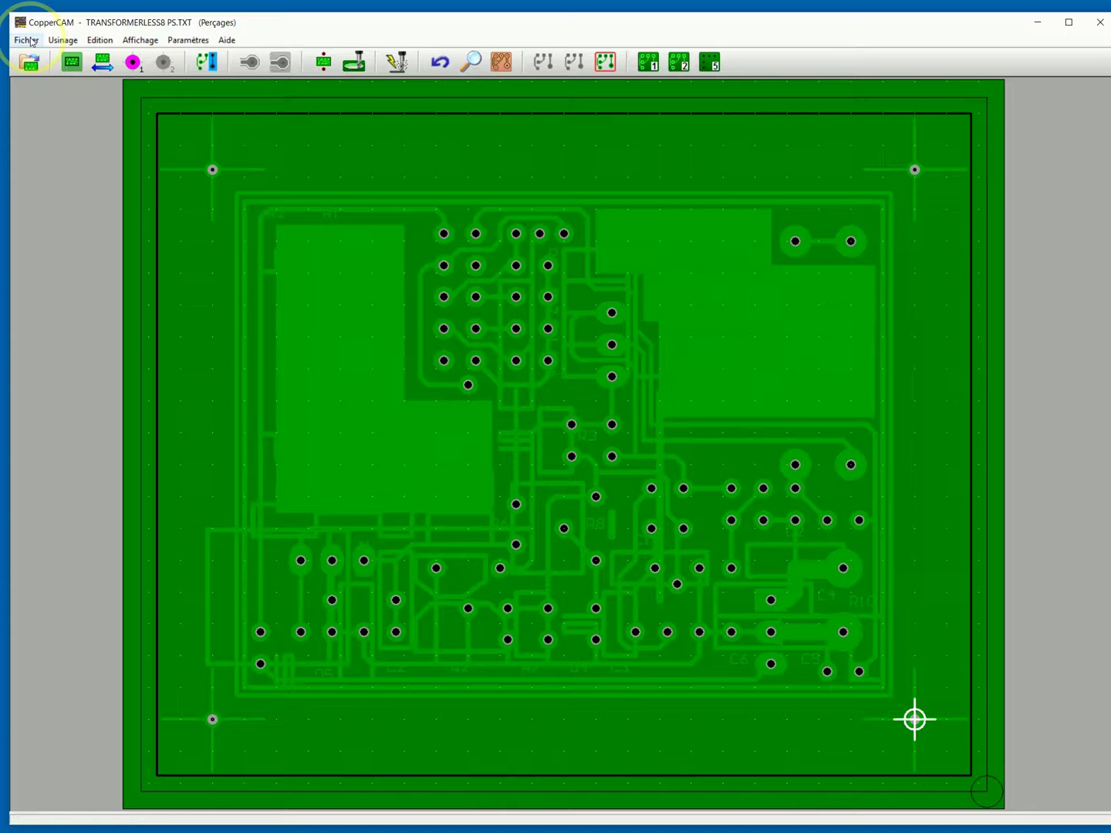
click(30, 40)
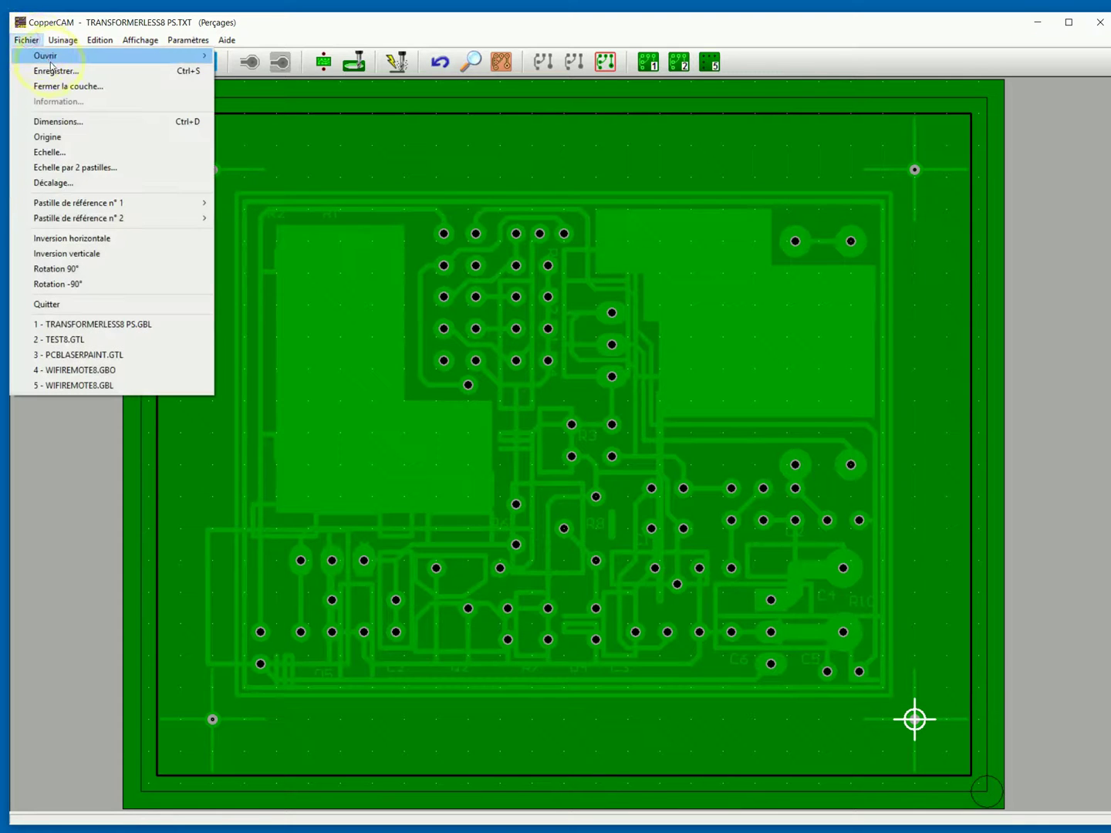
click(57, 71)
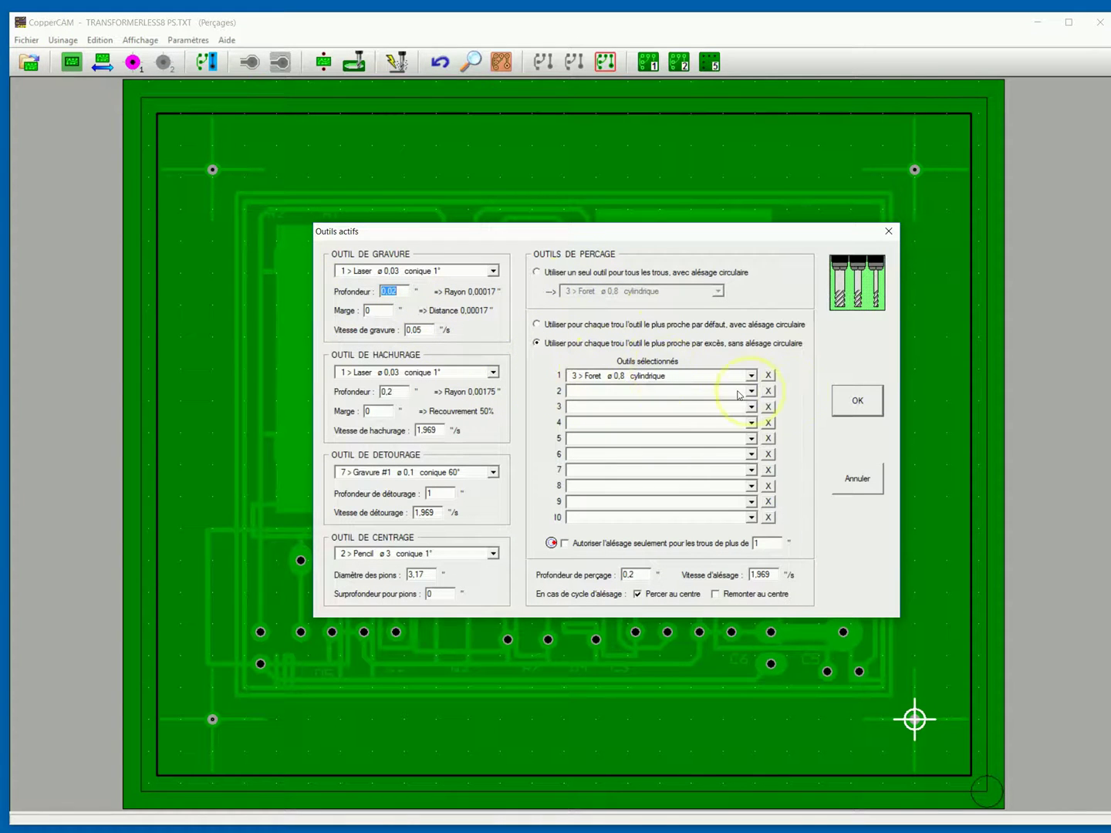
click(865, 407)
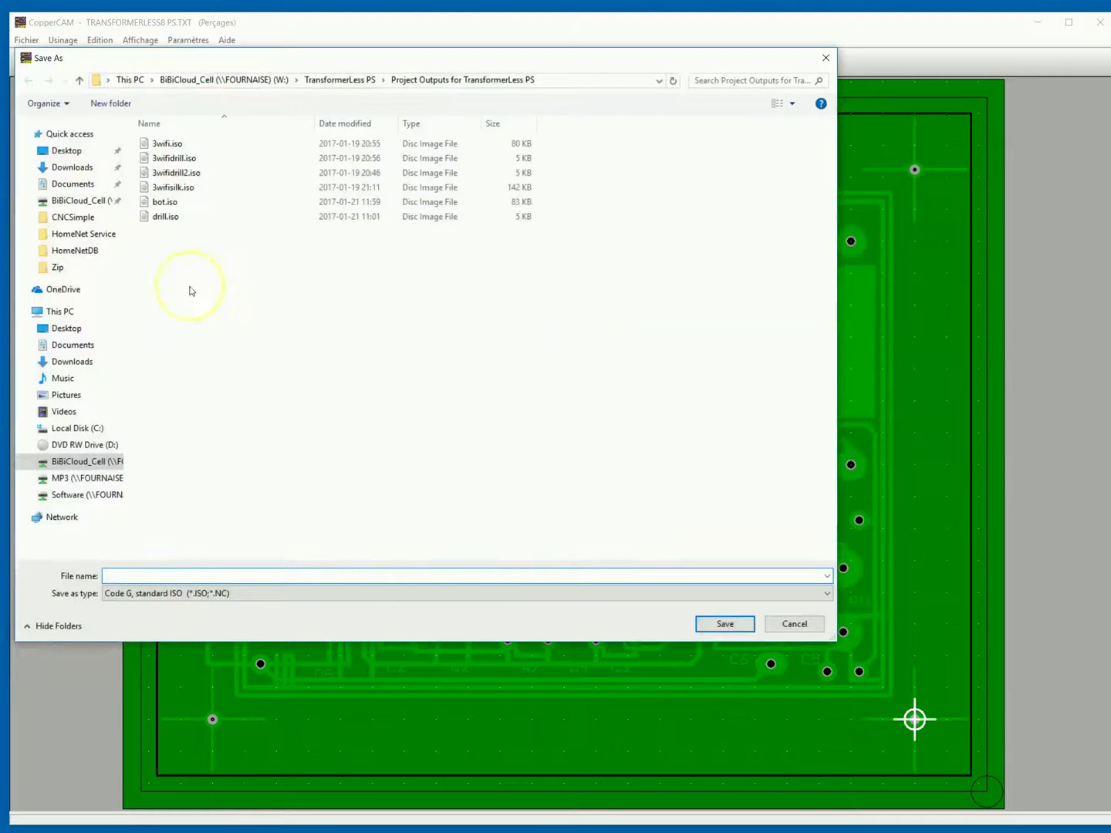
double_click(155, 218)
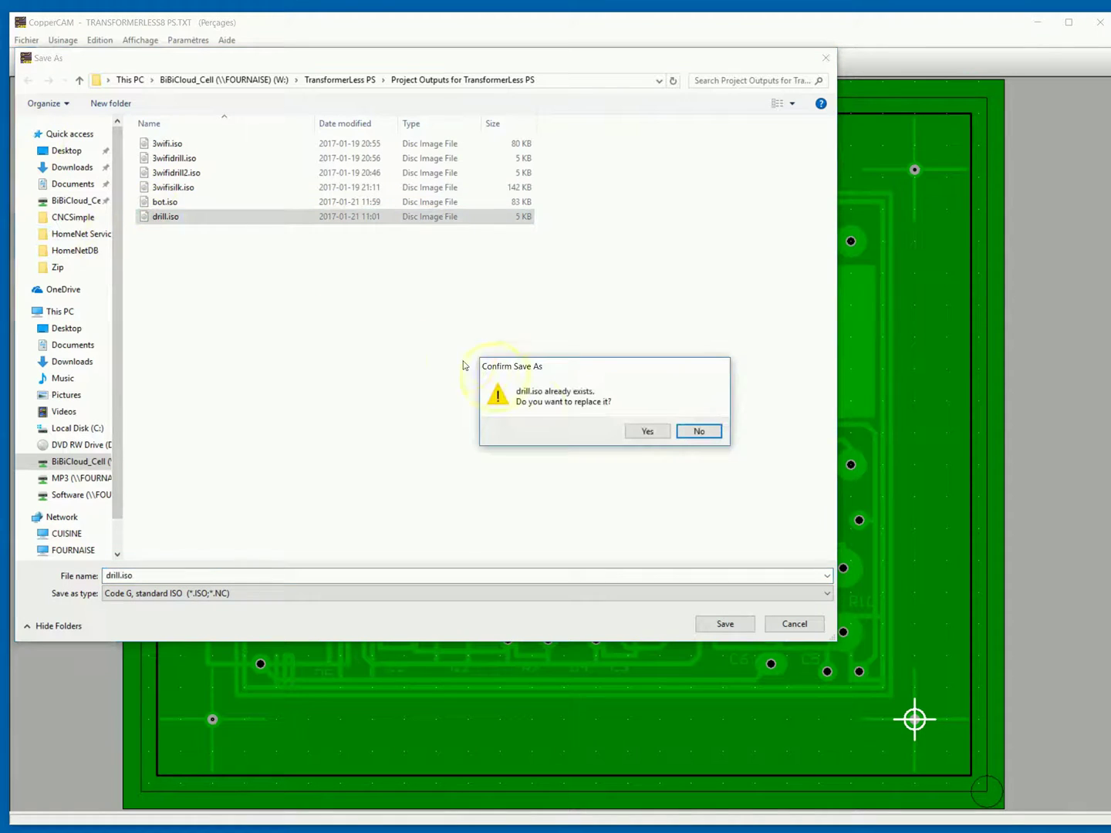
click(646, 433)
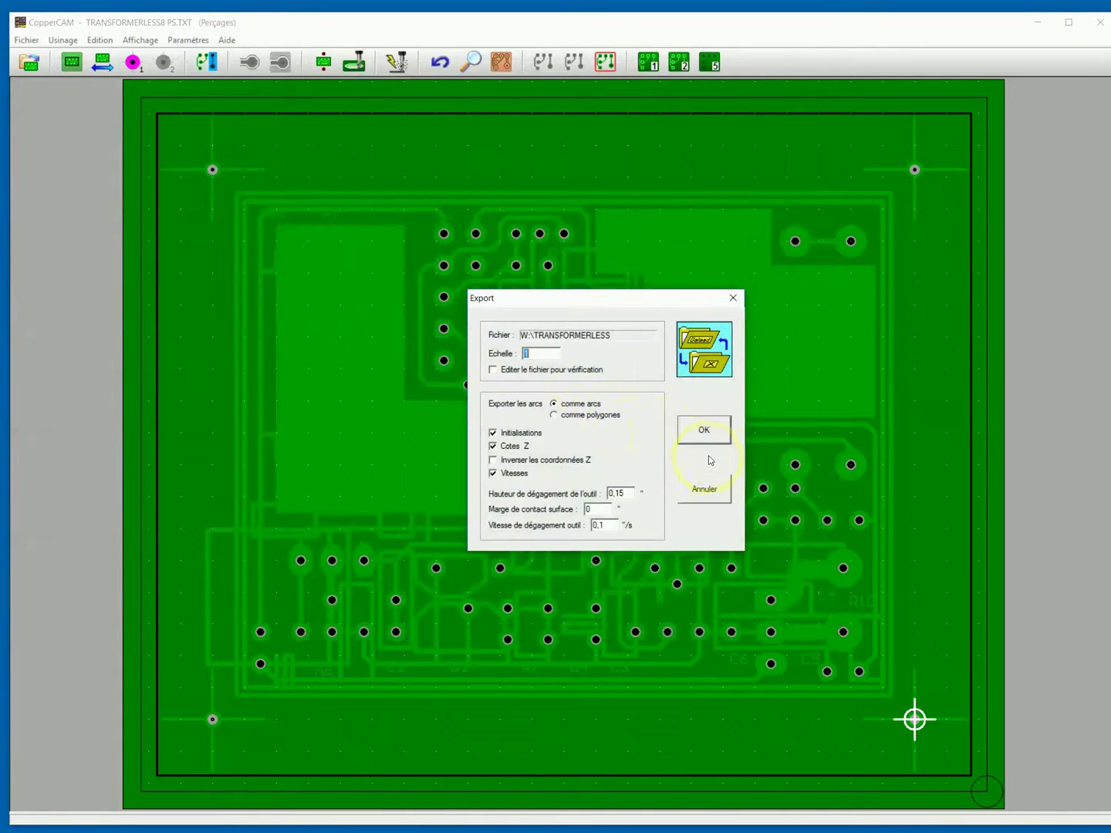
click(700, 437)
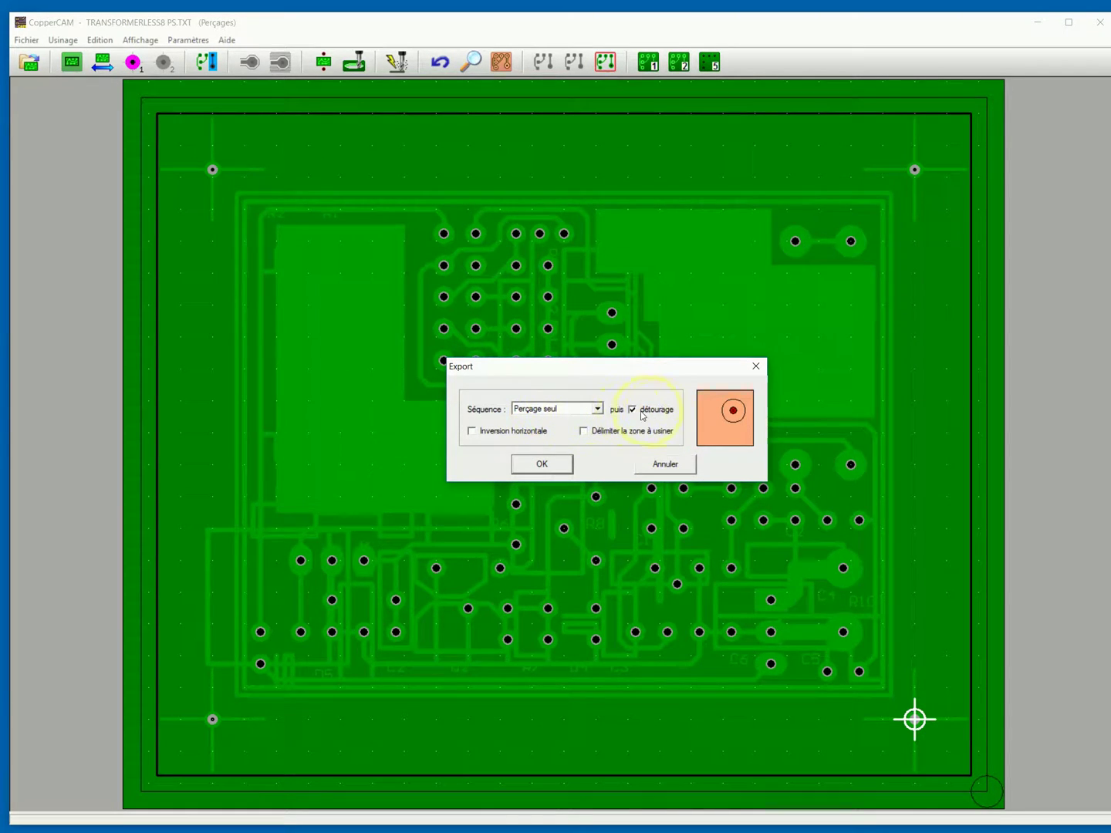
click(544, 465)
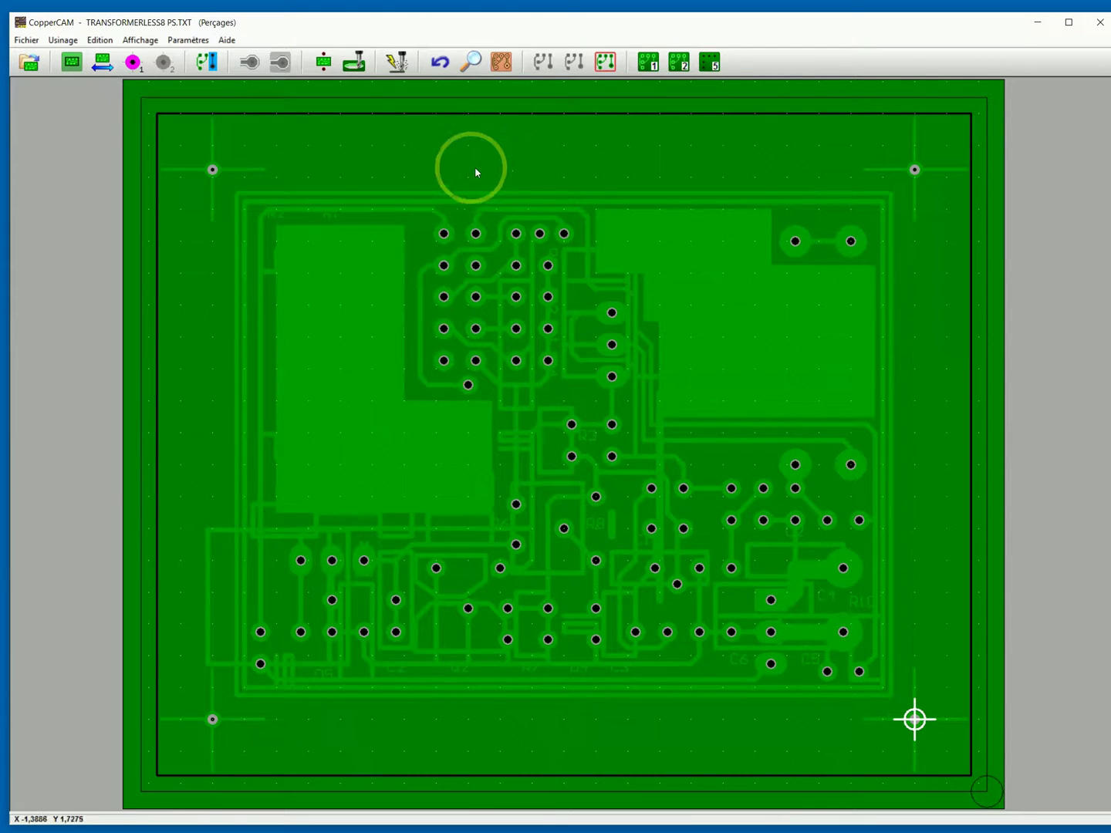
Make silkscreen layer 2 active and set all tracks identical to the board outline to centre engraving.
click(677, 66)
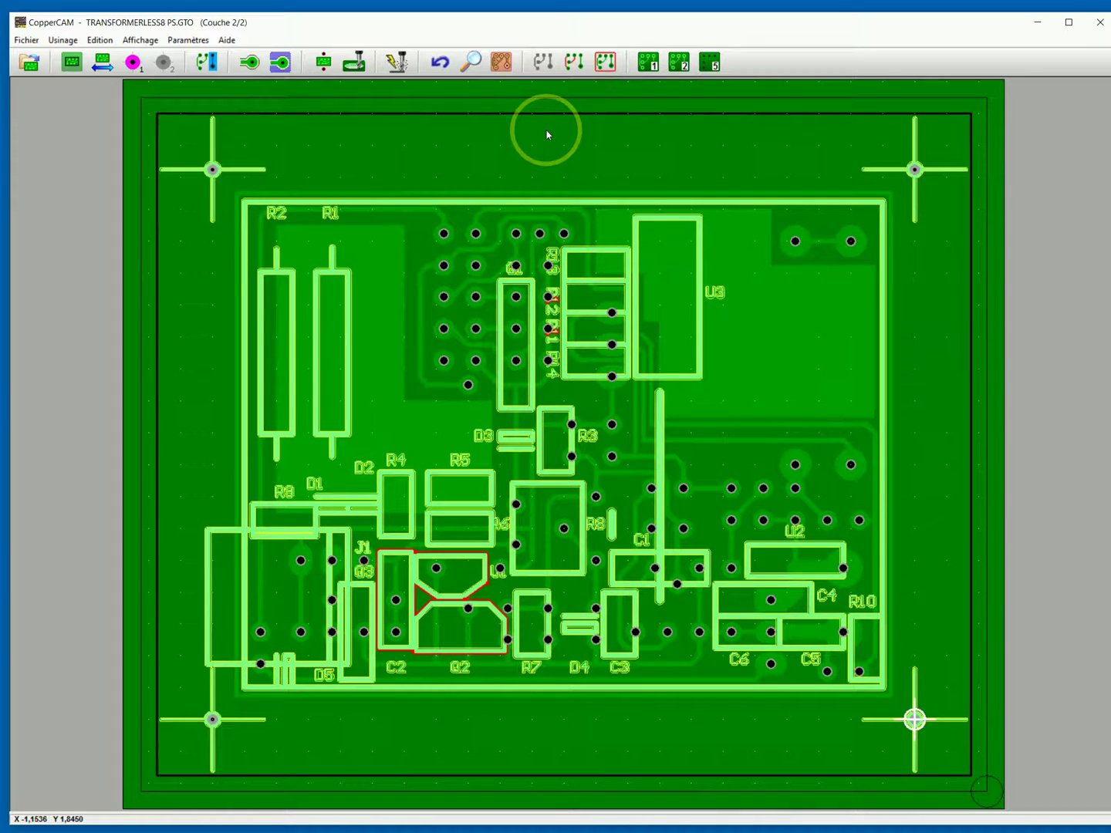
click(539, 202)
mouse_move(539, 203)
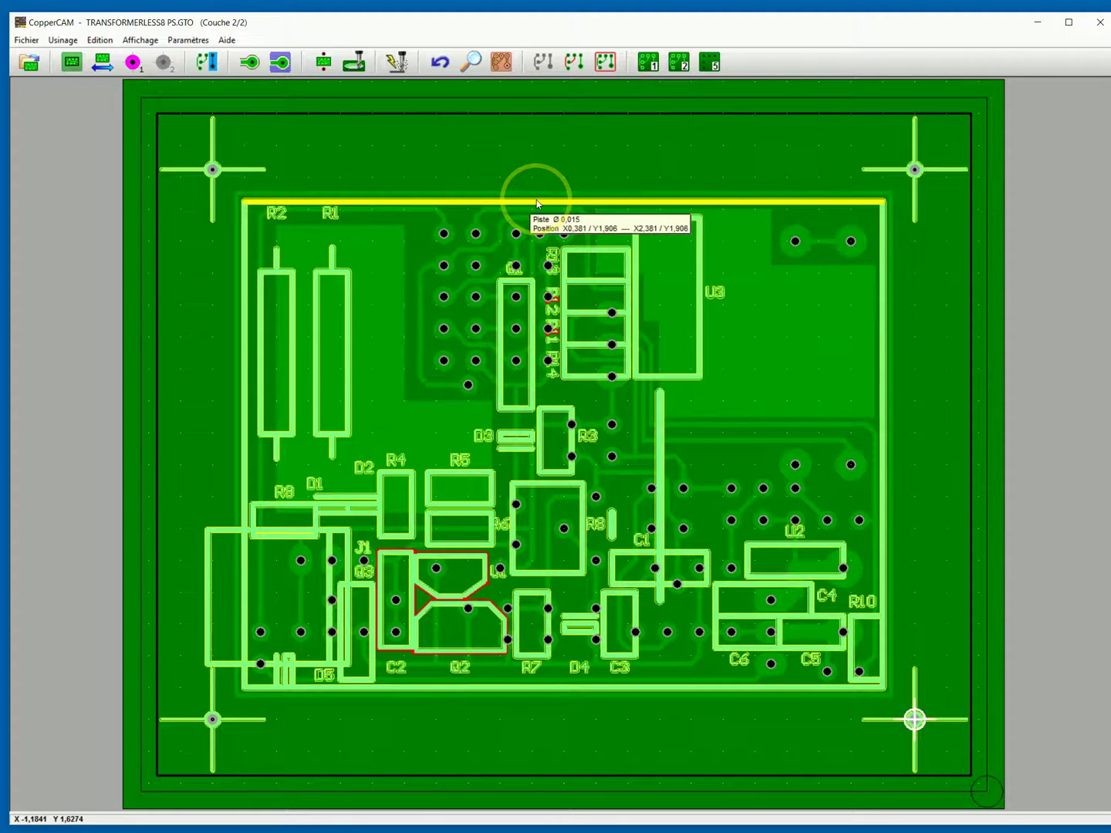
right_click(444, 205)
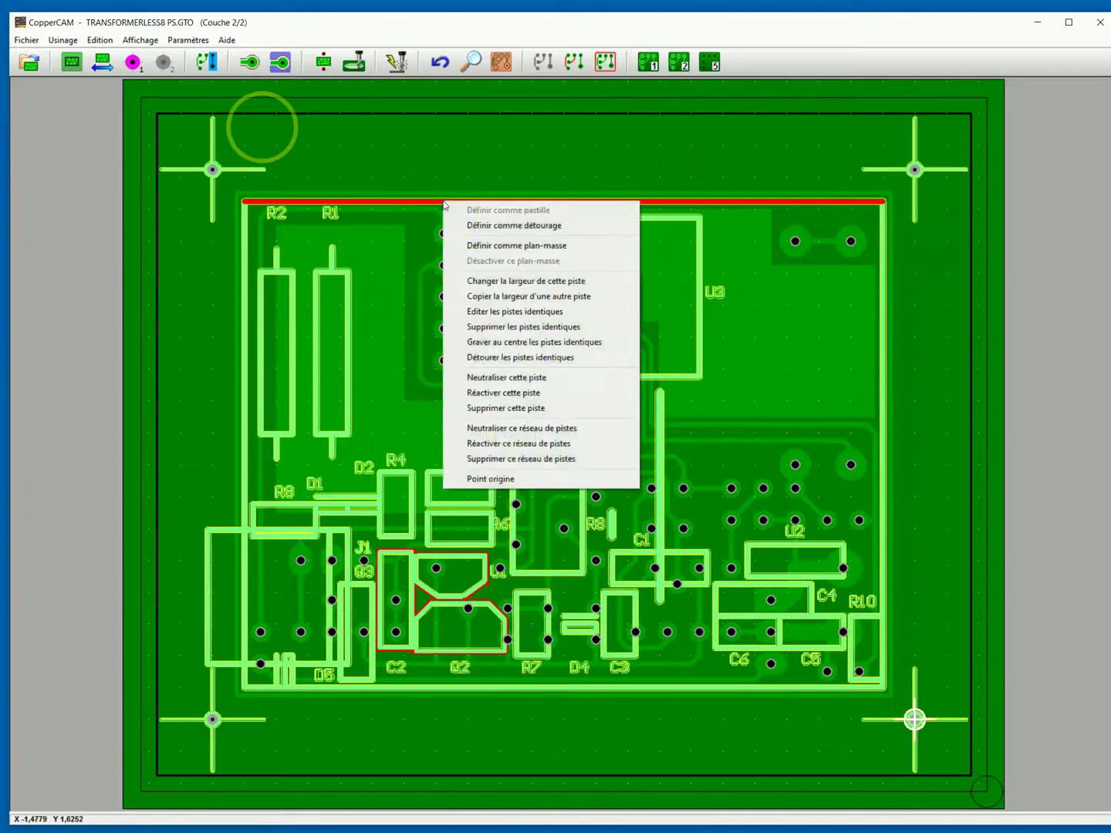
click(483, 345)
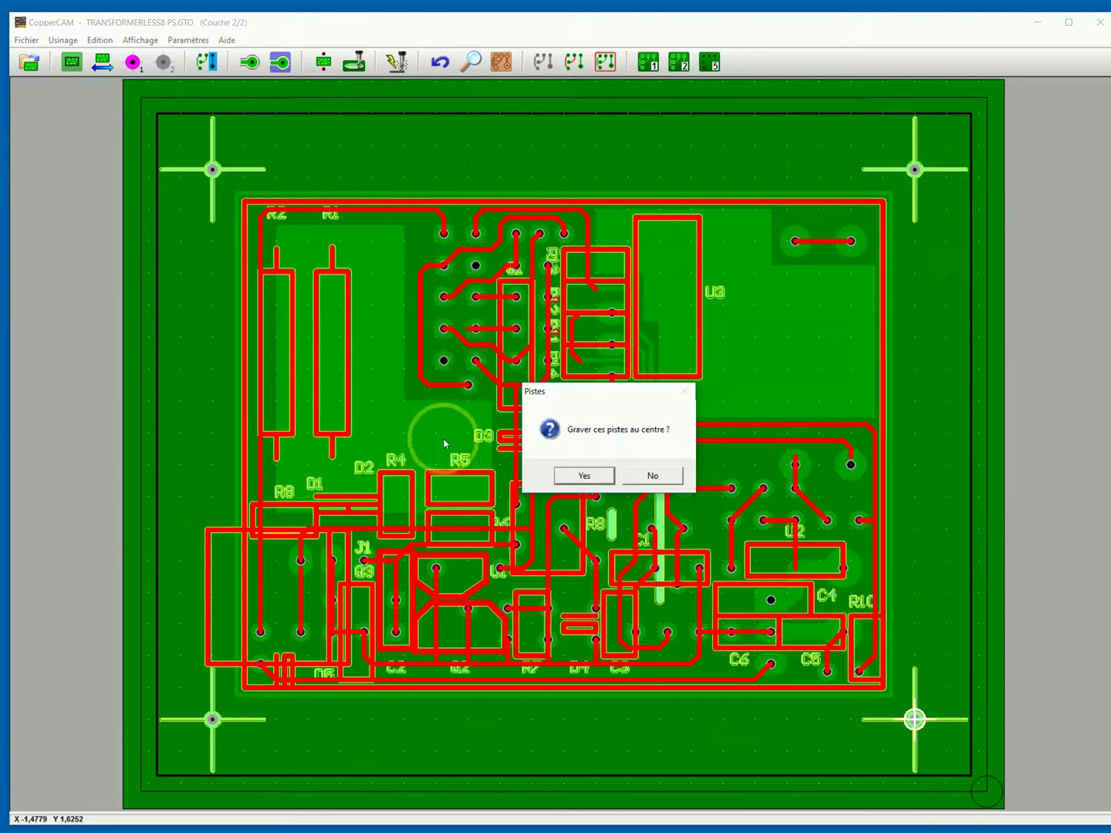
click(574, 473)
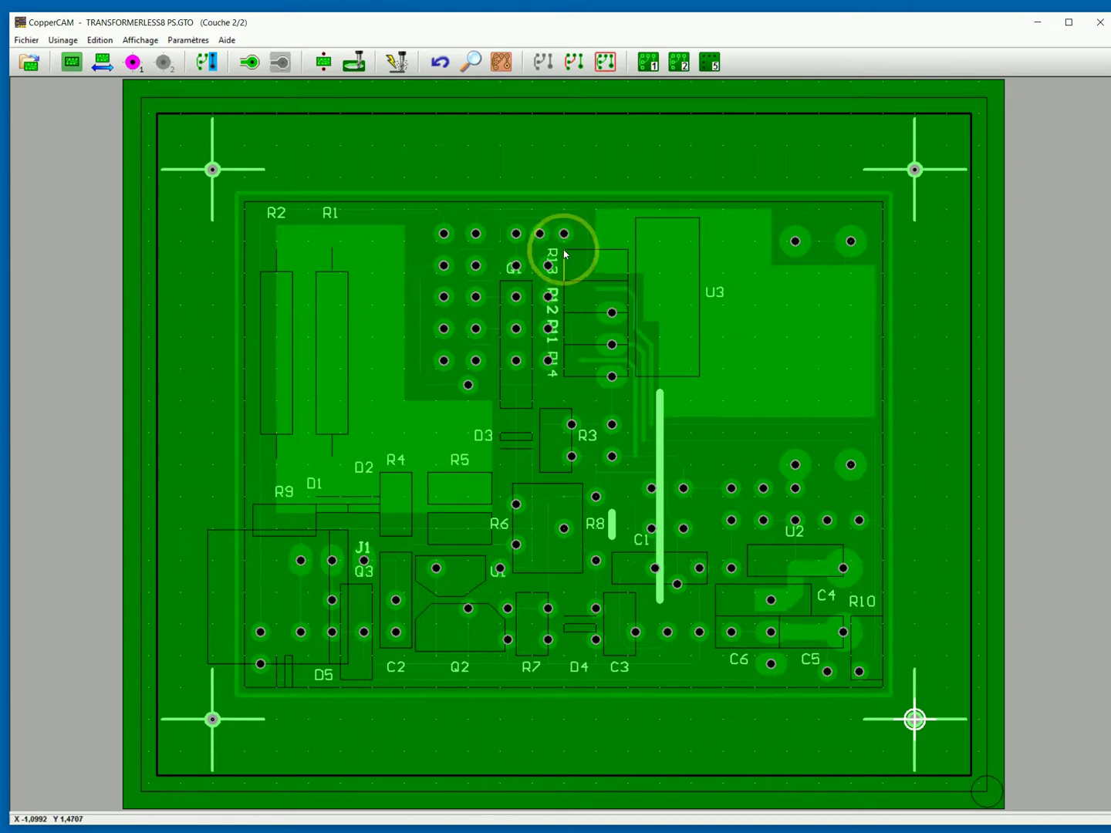
Set the component label tracks identical to those of the R2 text to centre engraving.
mouse_move(565, 253)
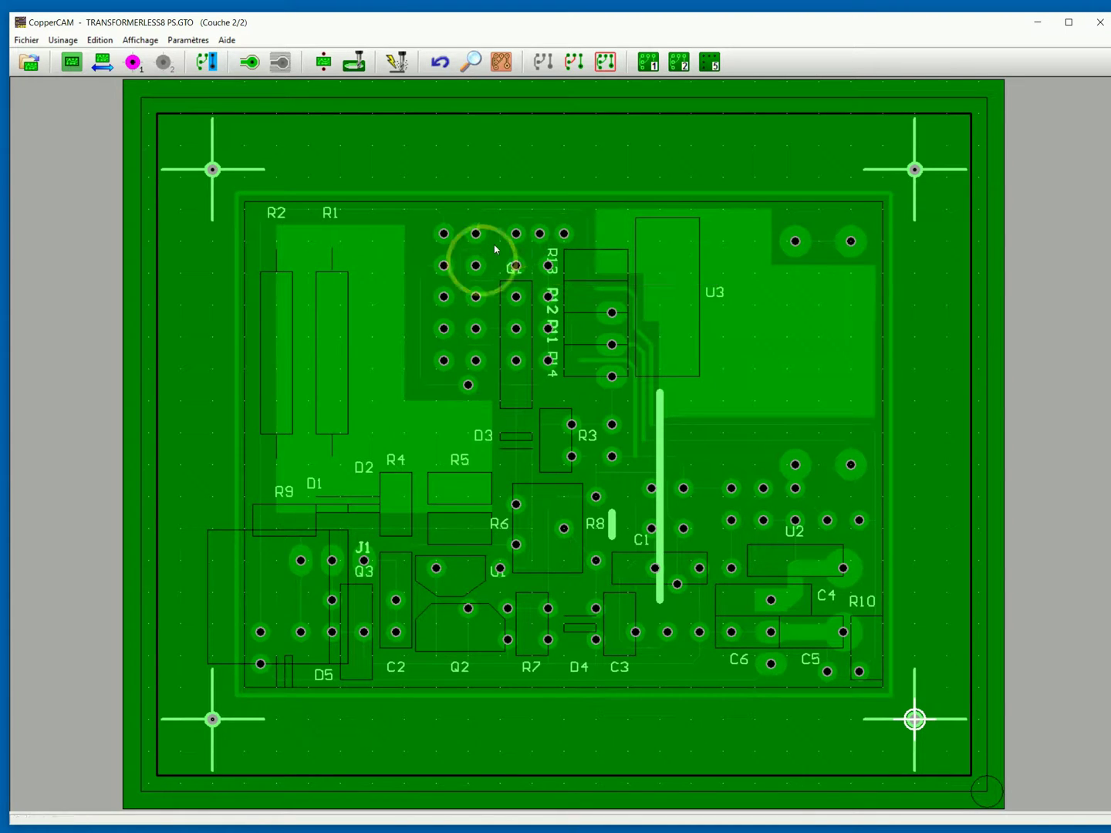
right_click(283, 214)
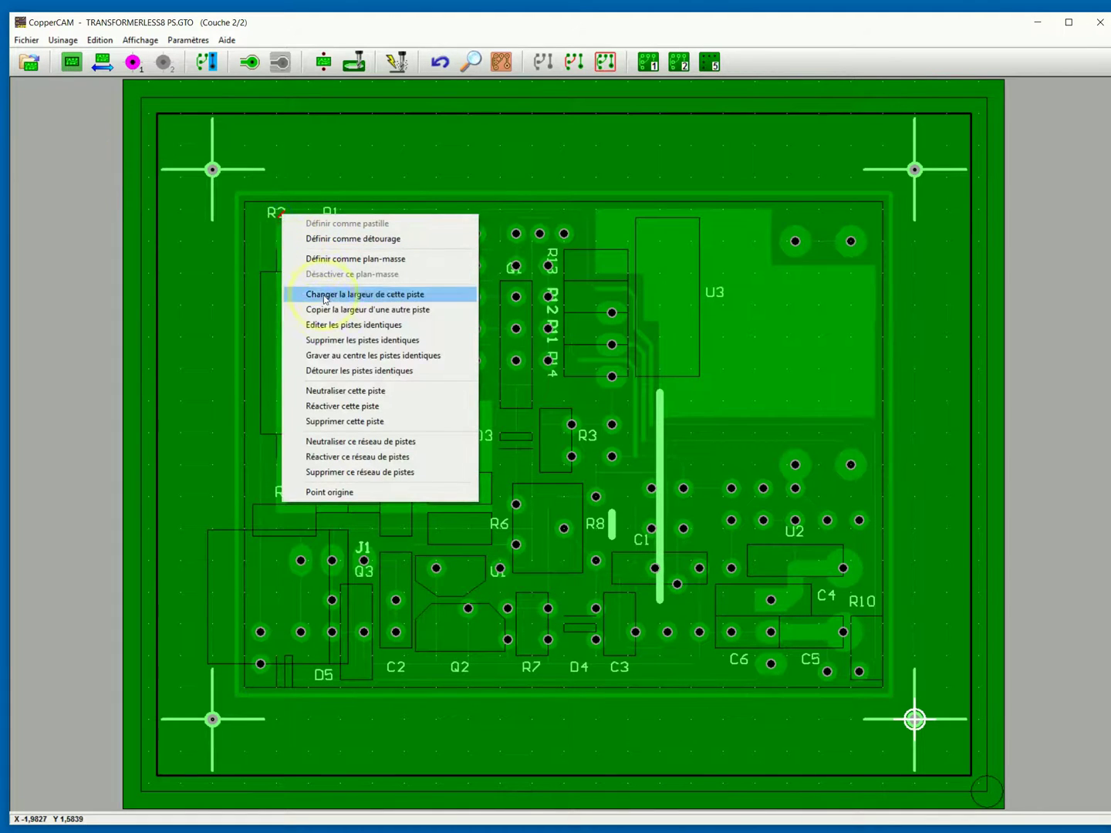
click(369, 356)
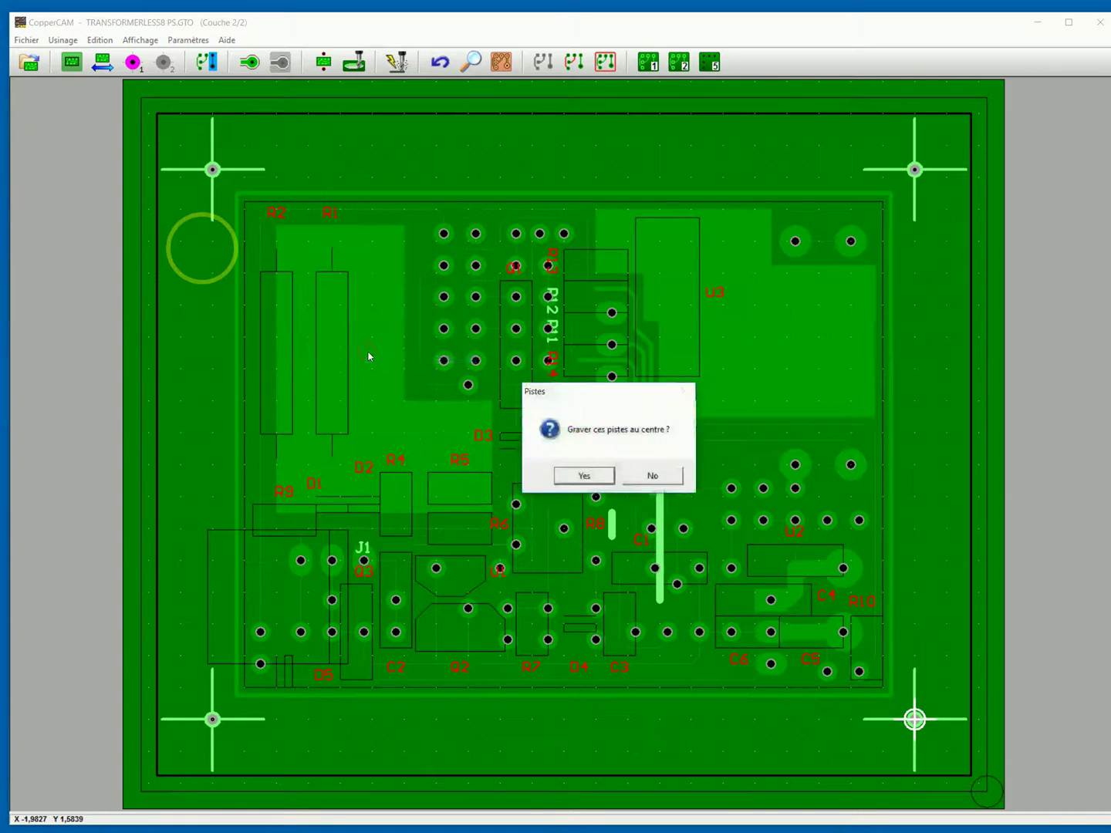
click(580, 475)
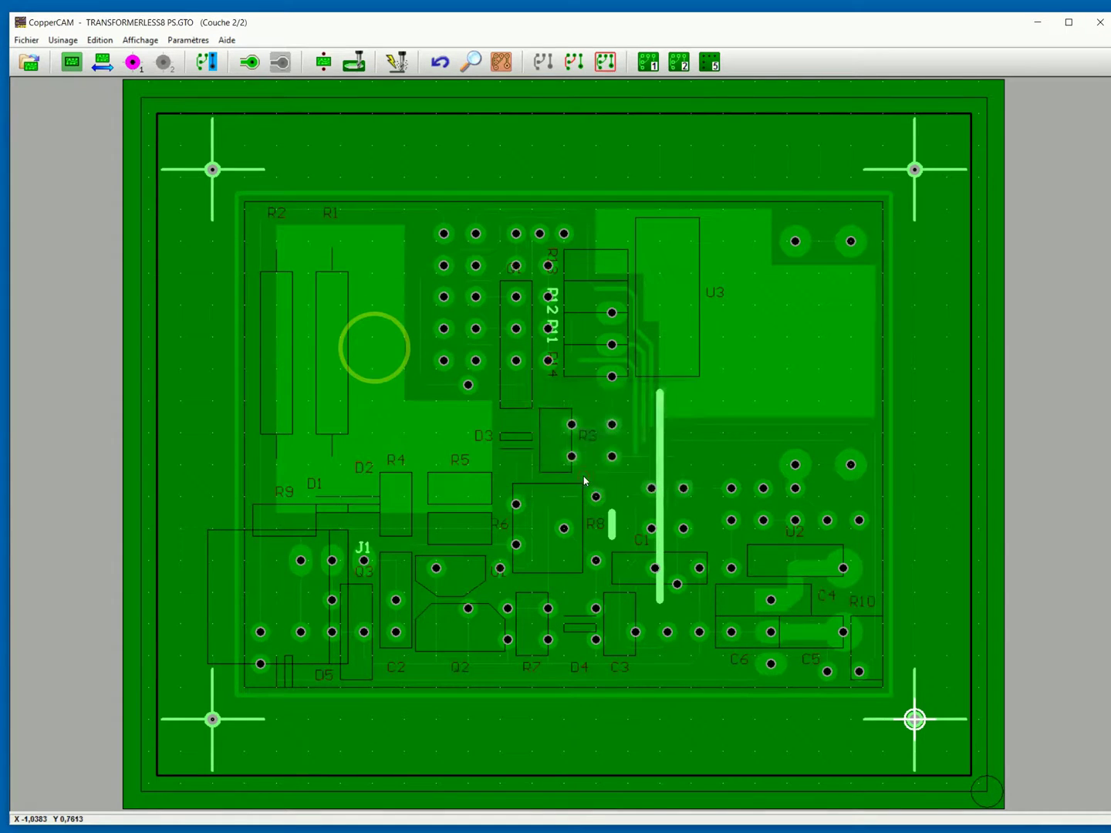
Set the thick vertical line beside C1 and its identical tracks to centre engraving.
right_click(660, 461)
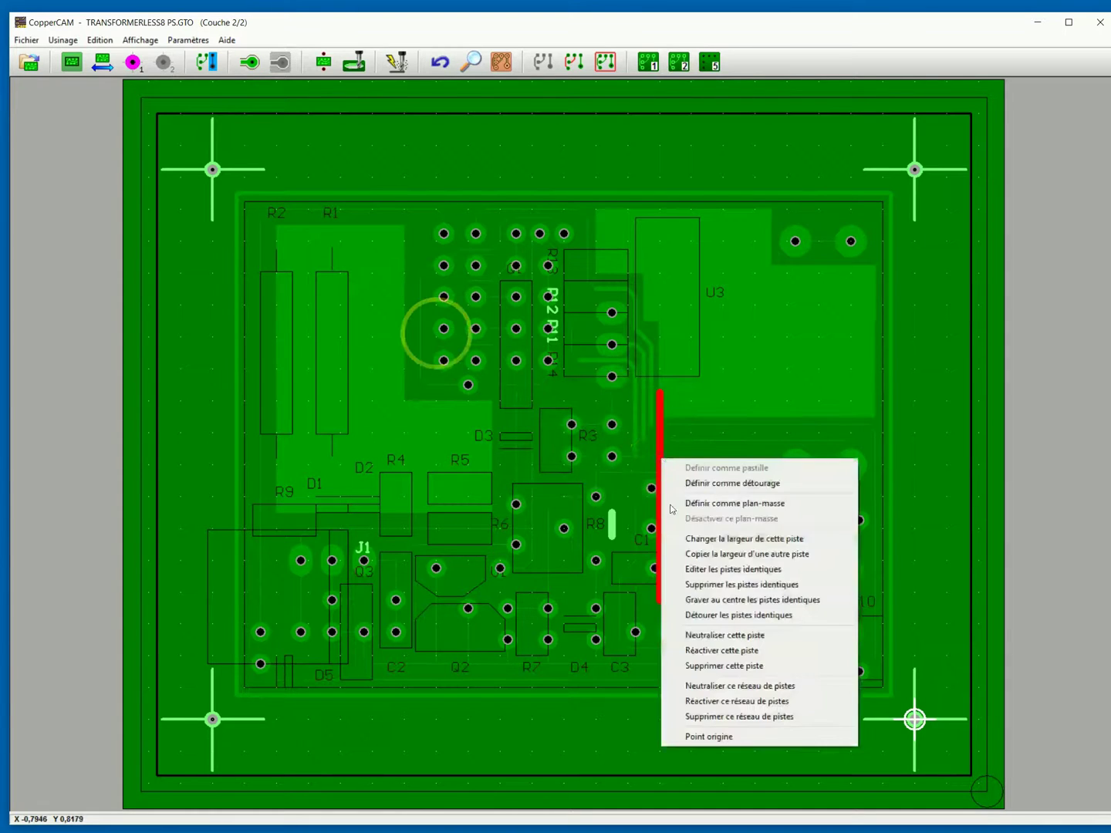
click(726, 591)
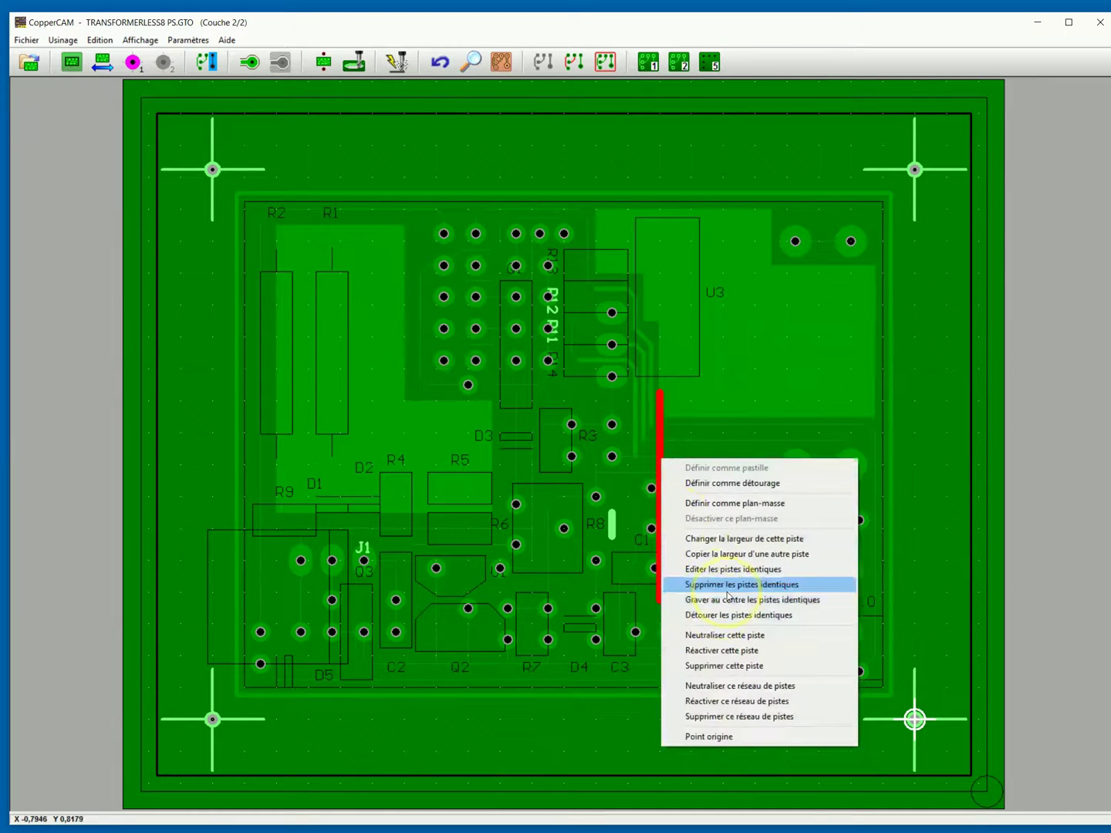
click(727, 601)
click(590, 472)
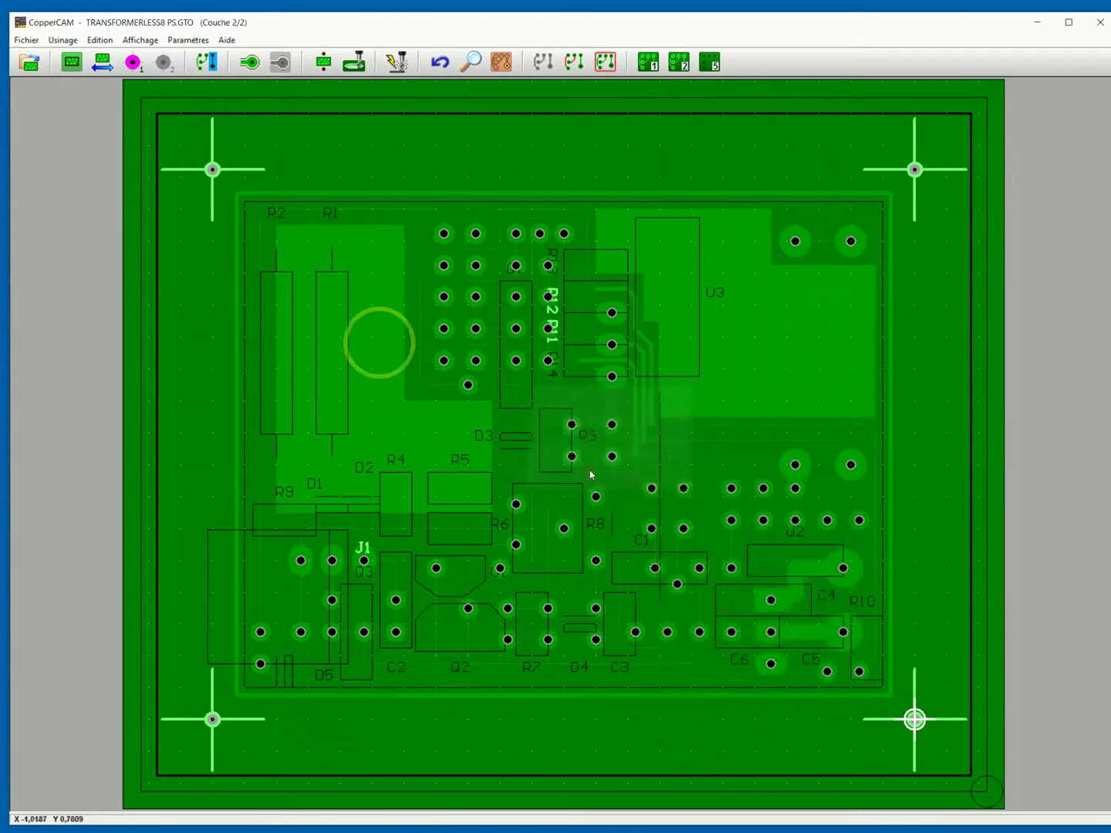
Set the bolder label tracks identical to the R11 text to centre engraving.
right_click(559, 342)
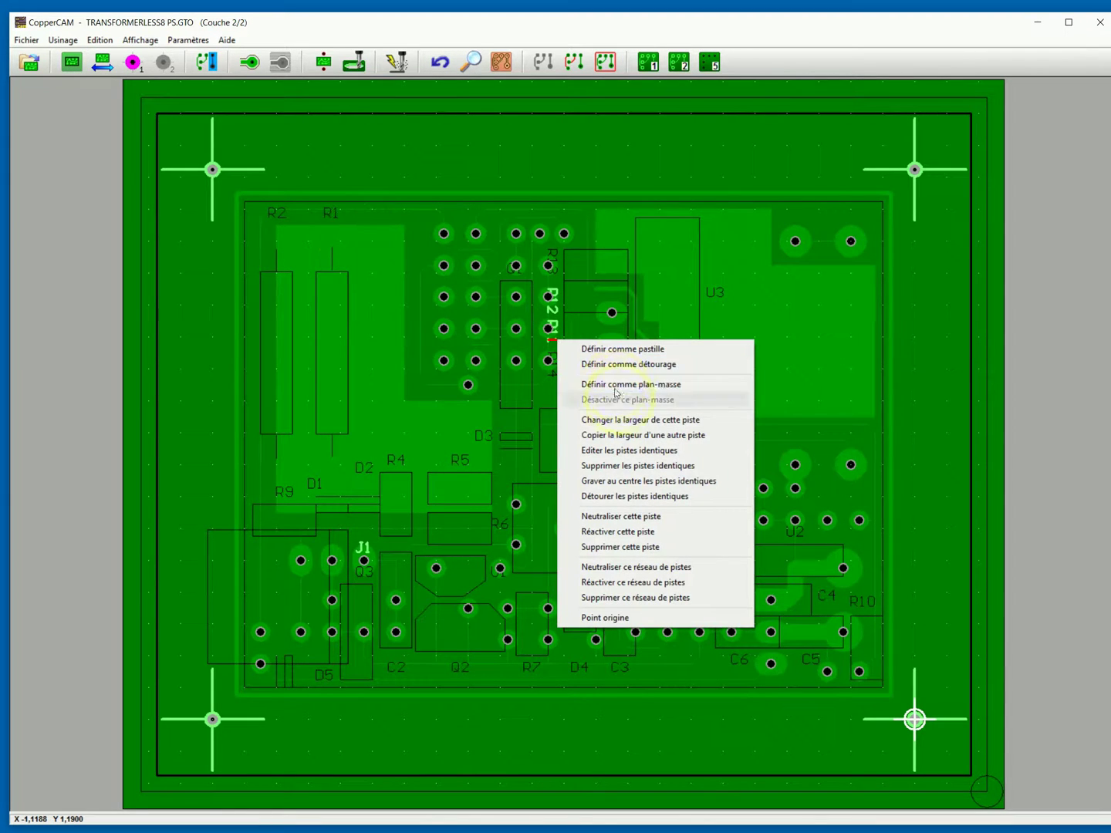
click(657, 483)
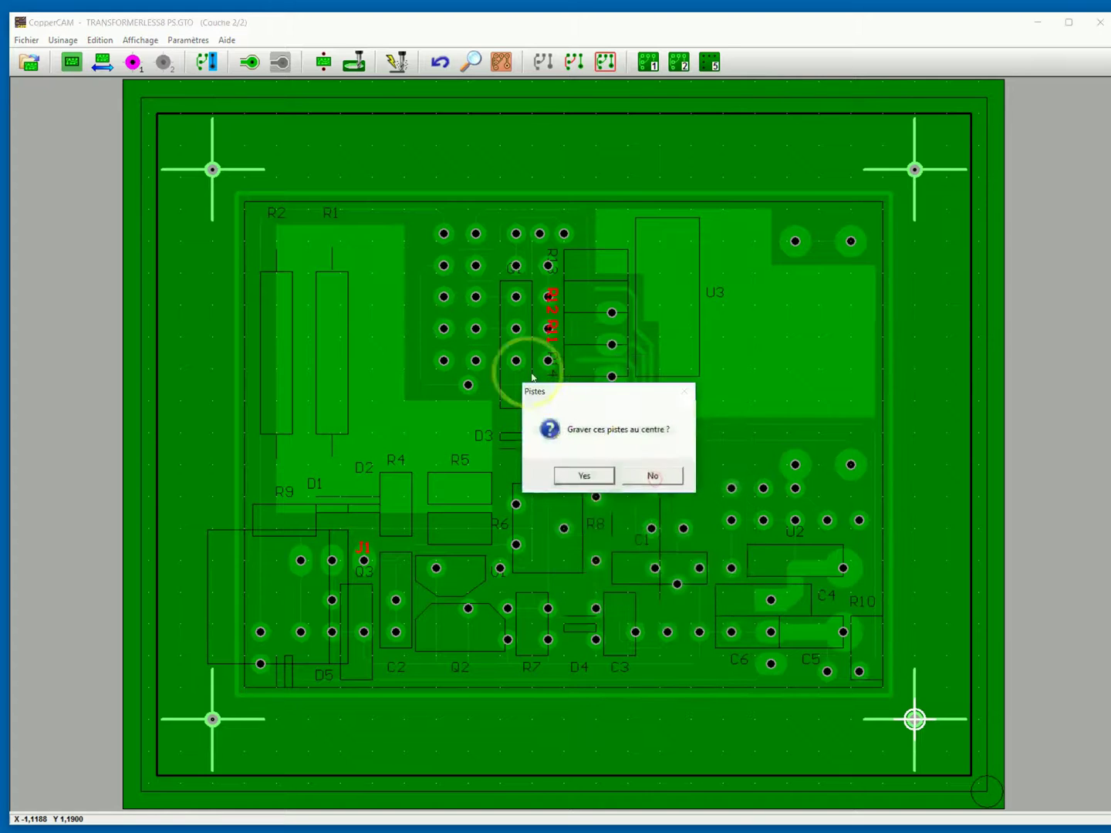
click(585, 476)
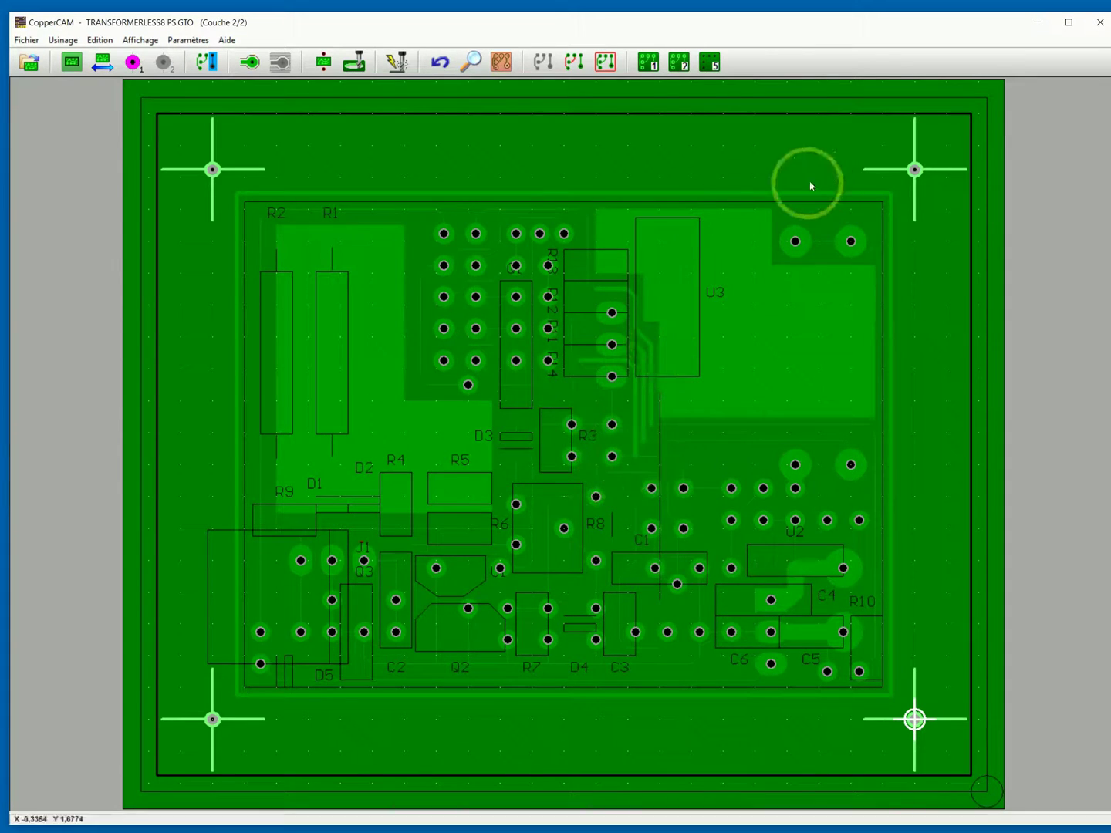
Set the corner crosshair tracks to centre engraving.
right_click(914, 207)
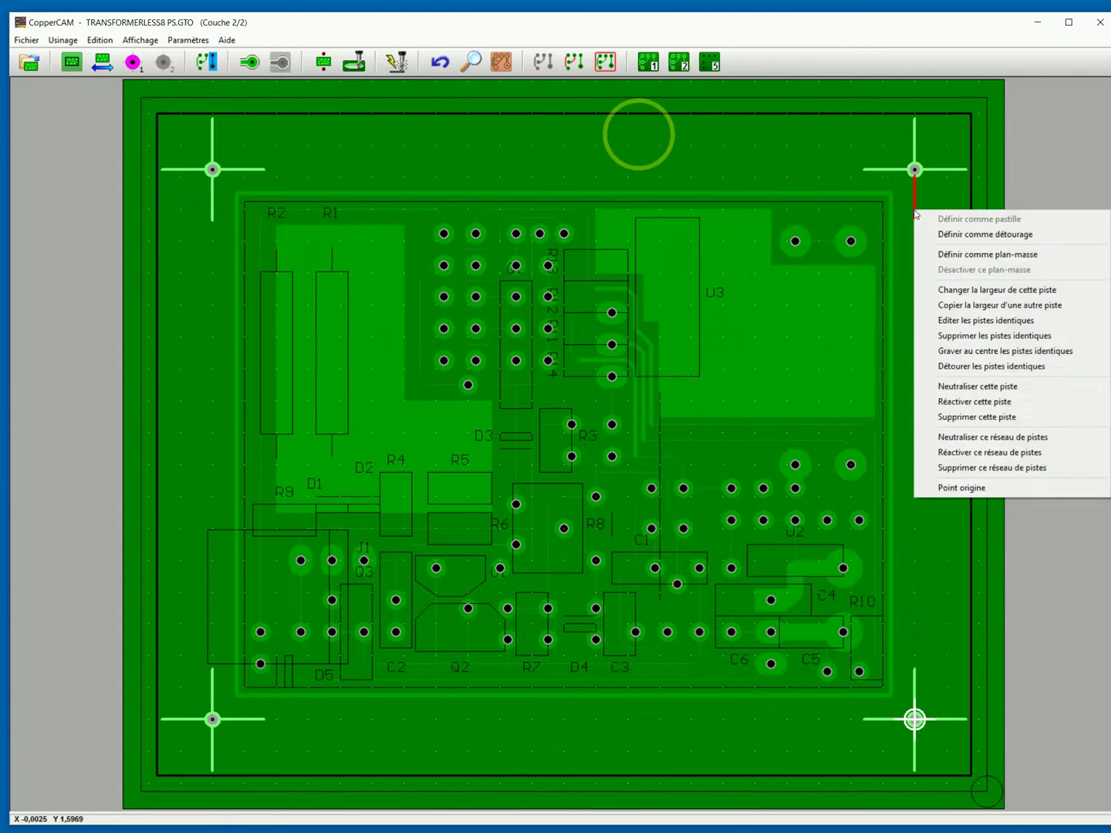
click(949, 352)
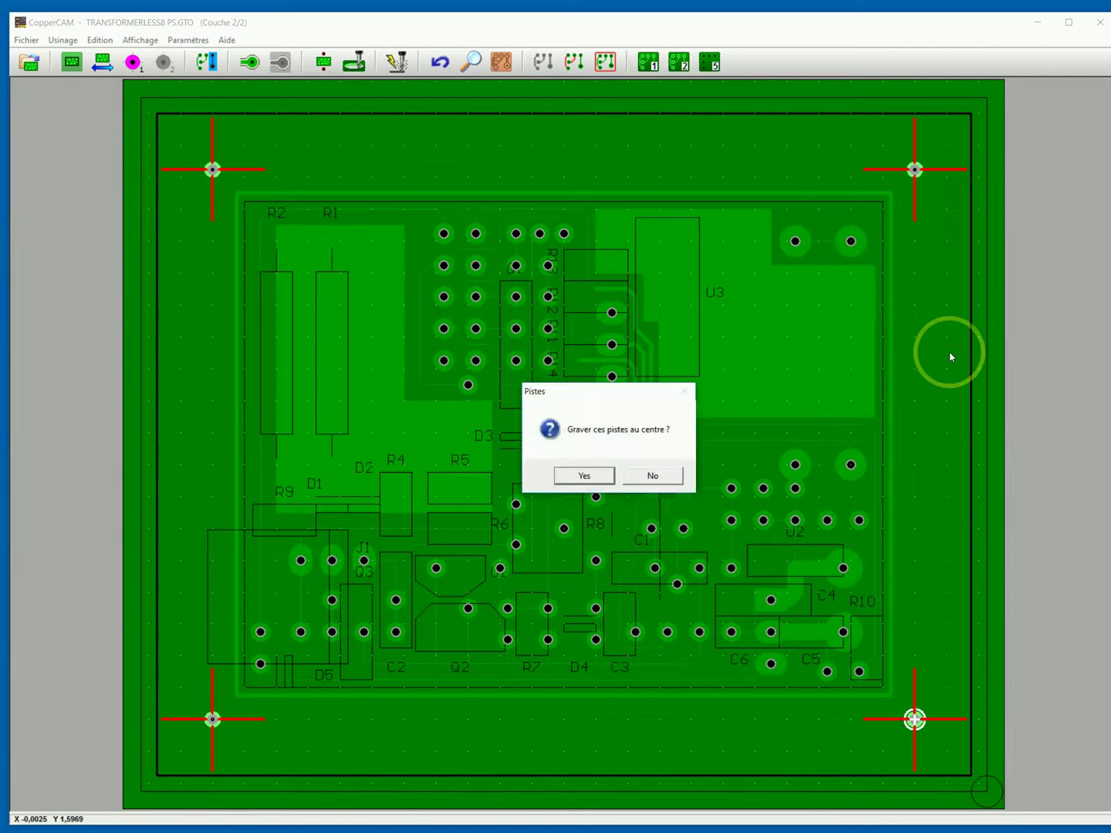
click(580, 476)
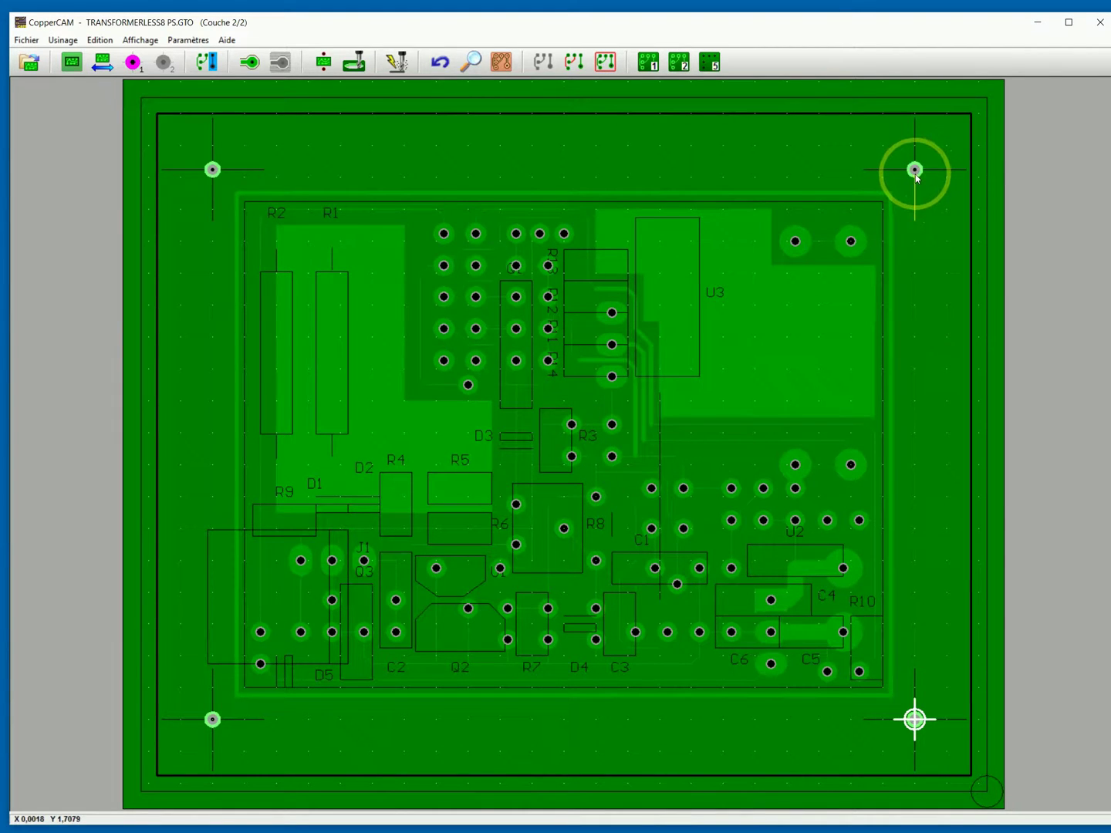
Switch the corner crosshair tracks back from centre engraving to contour engraving.
right_click(914, 173)
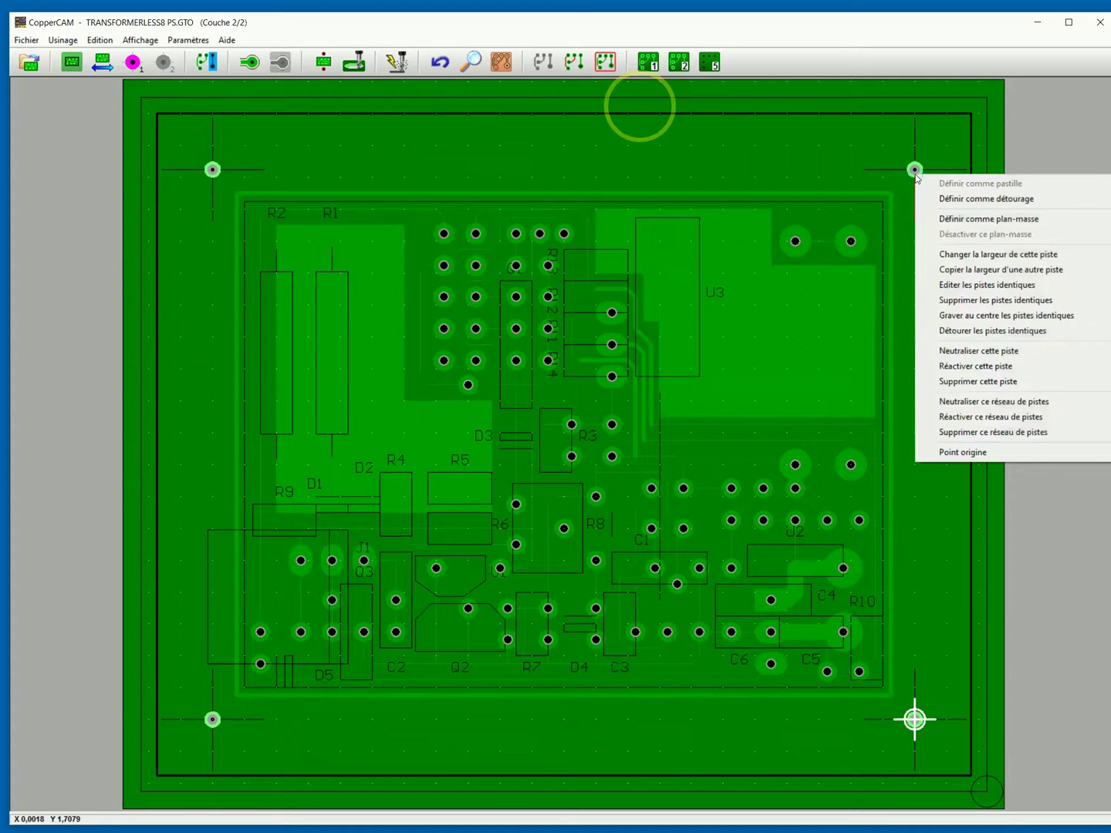
right_click(913, 177)
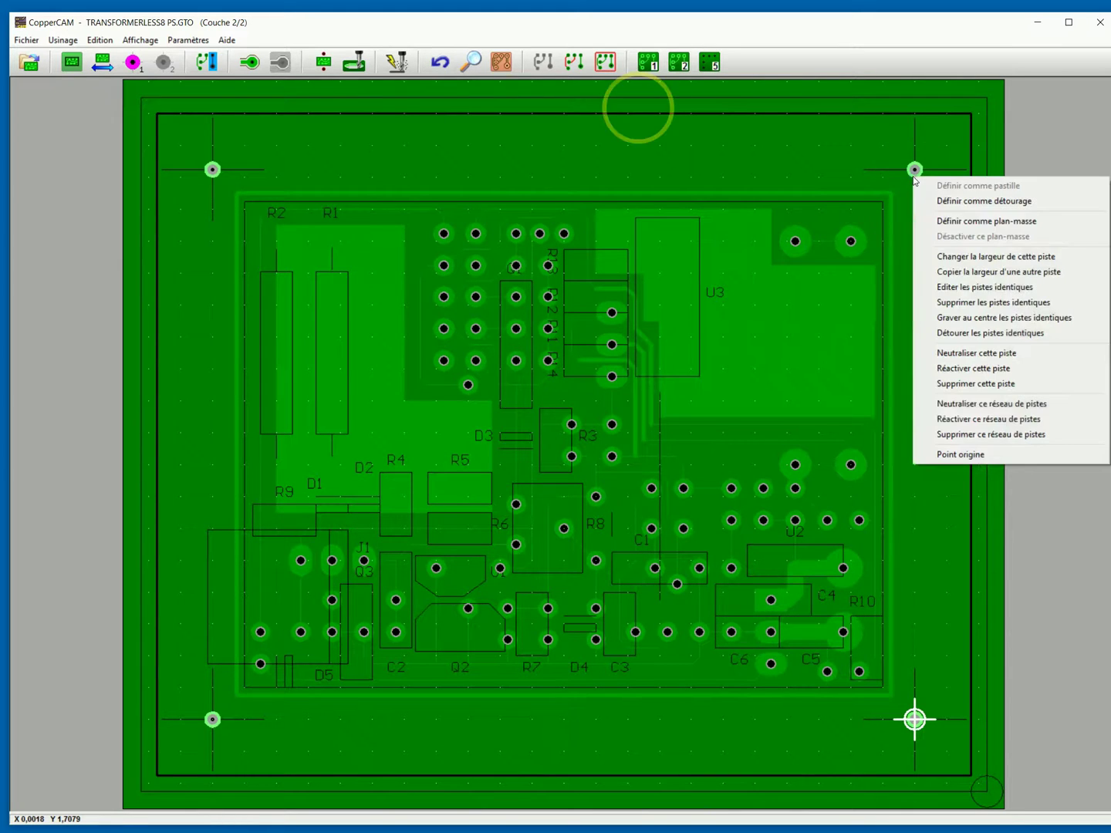
click(986, 325)
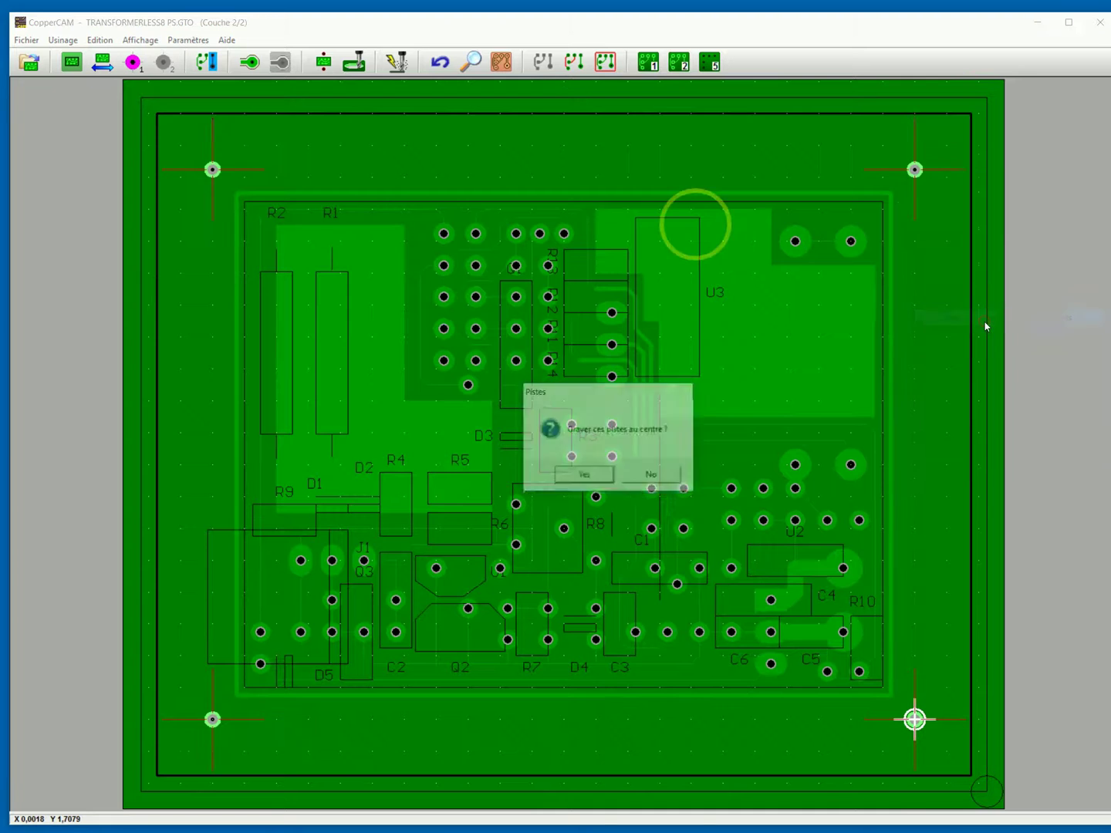
click(593, 478)
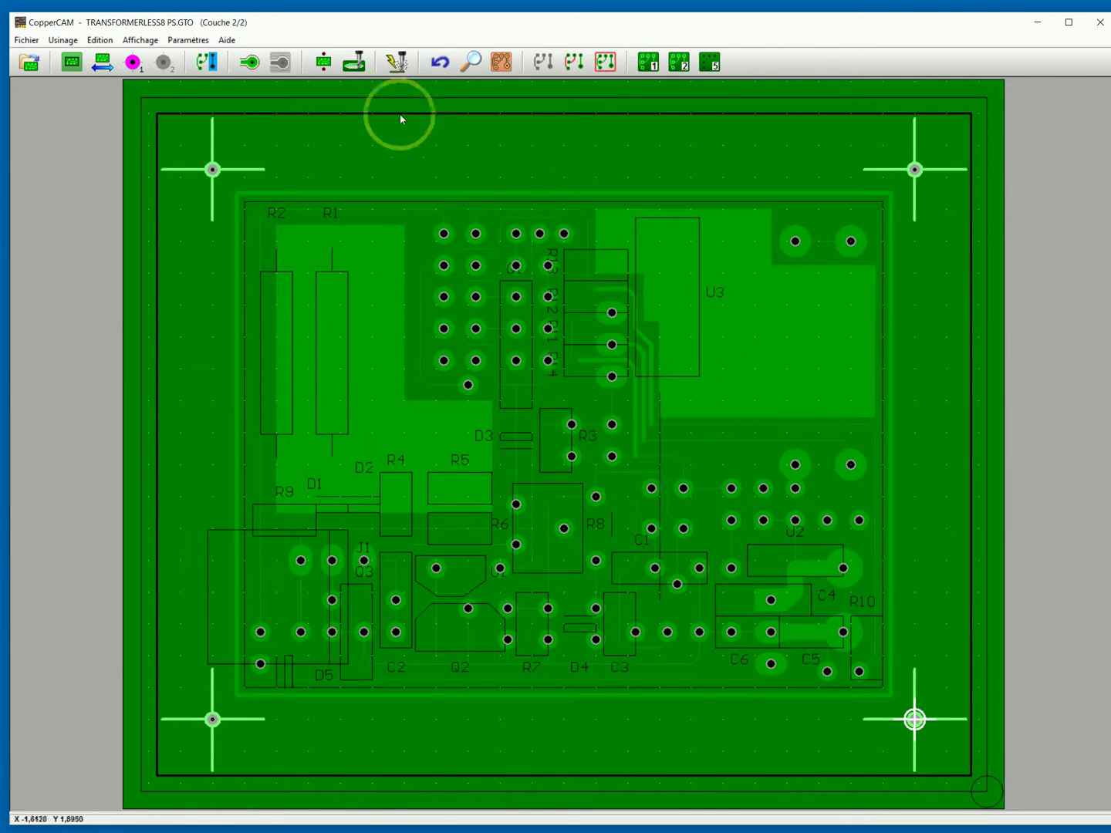
Calculate the silkscreen layer's engraving contours with the Laser tool, using 1 contour with no extra pad contours, applied to all layers.
click(257, 70)
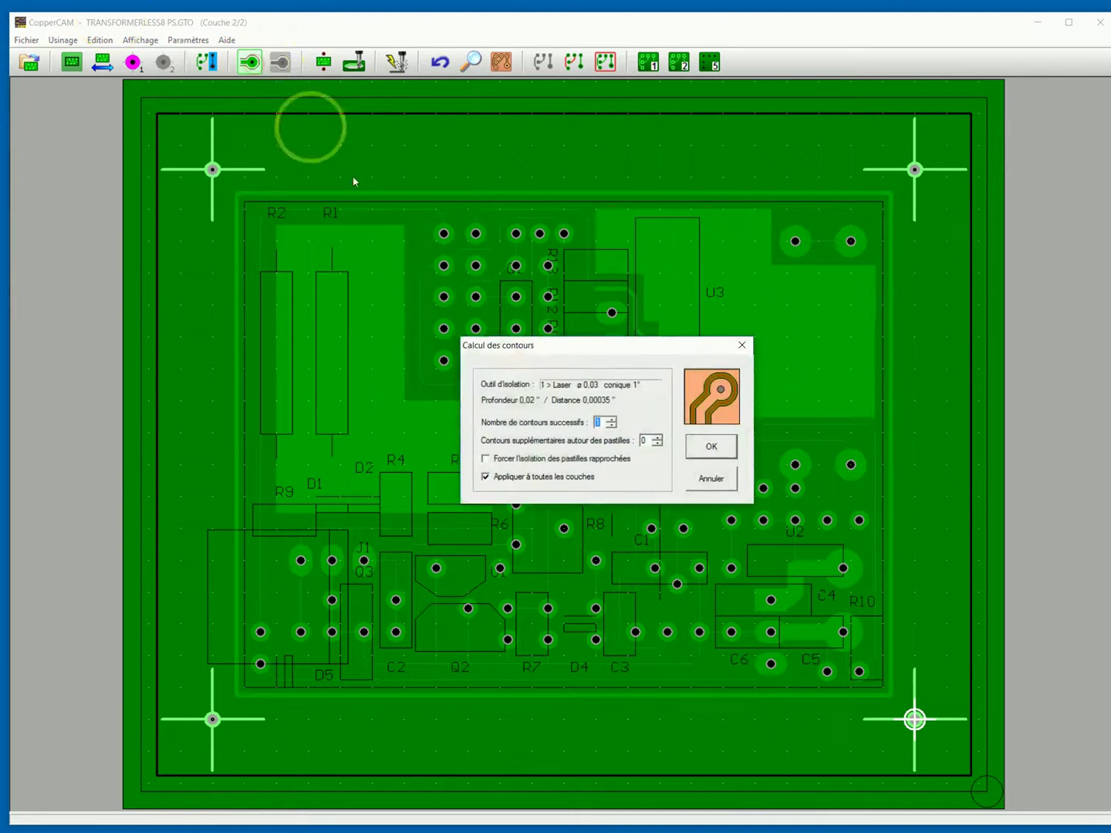
click(711, 452)
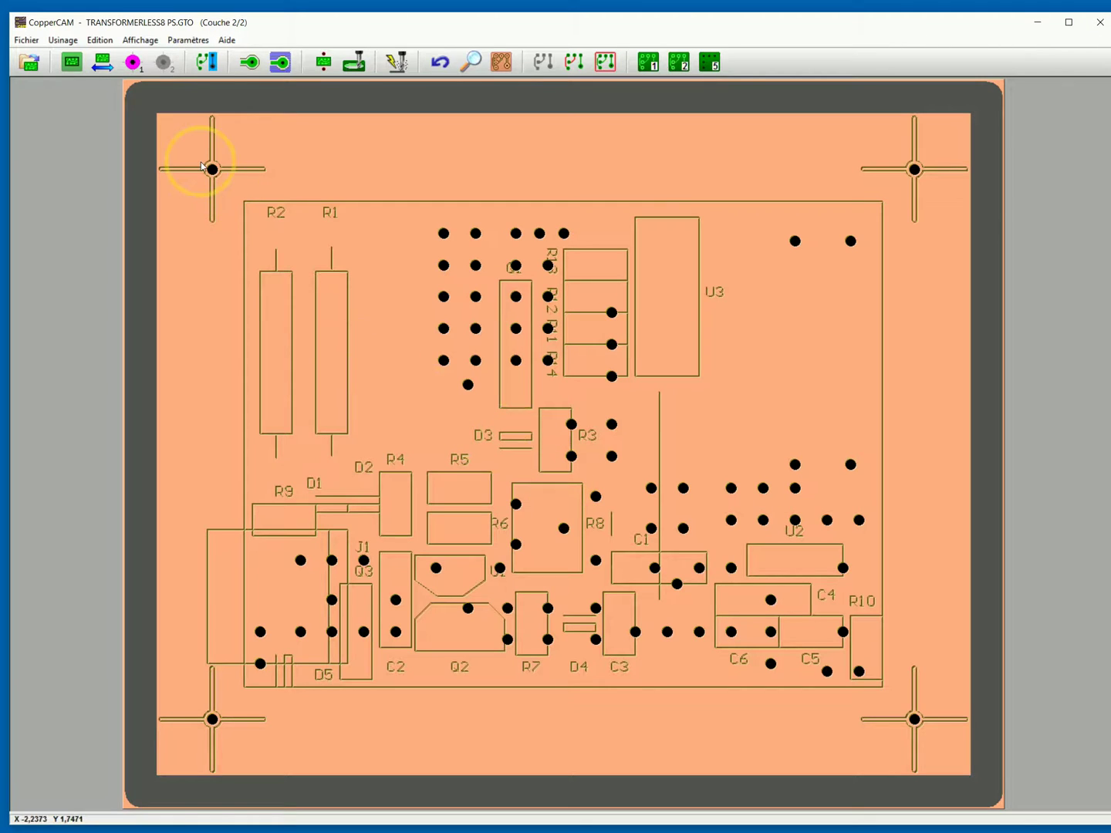
click(62, 62)
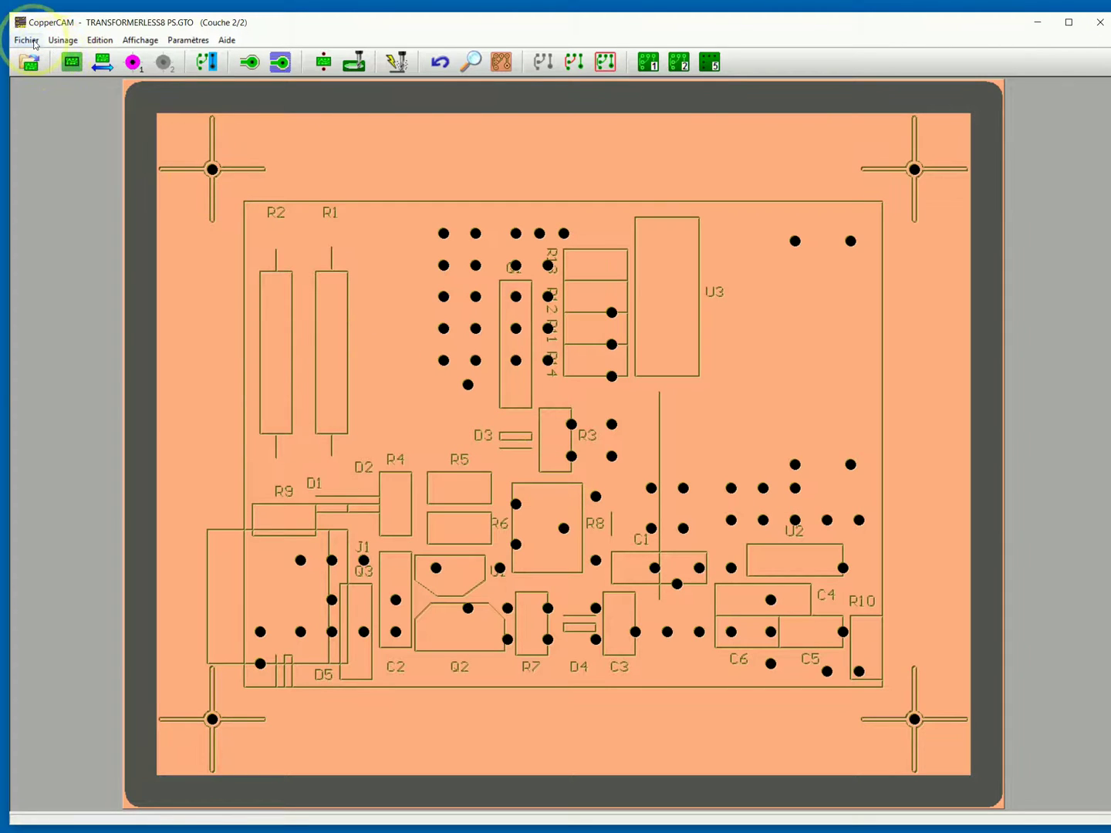
Save the silkscreen machining with the current active tools as standard ISO G-code file silk in the Project Outputs for TransformerLess PS folder.
click(31, 41)
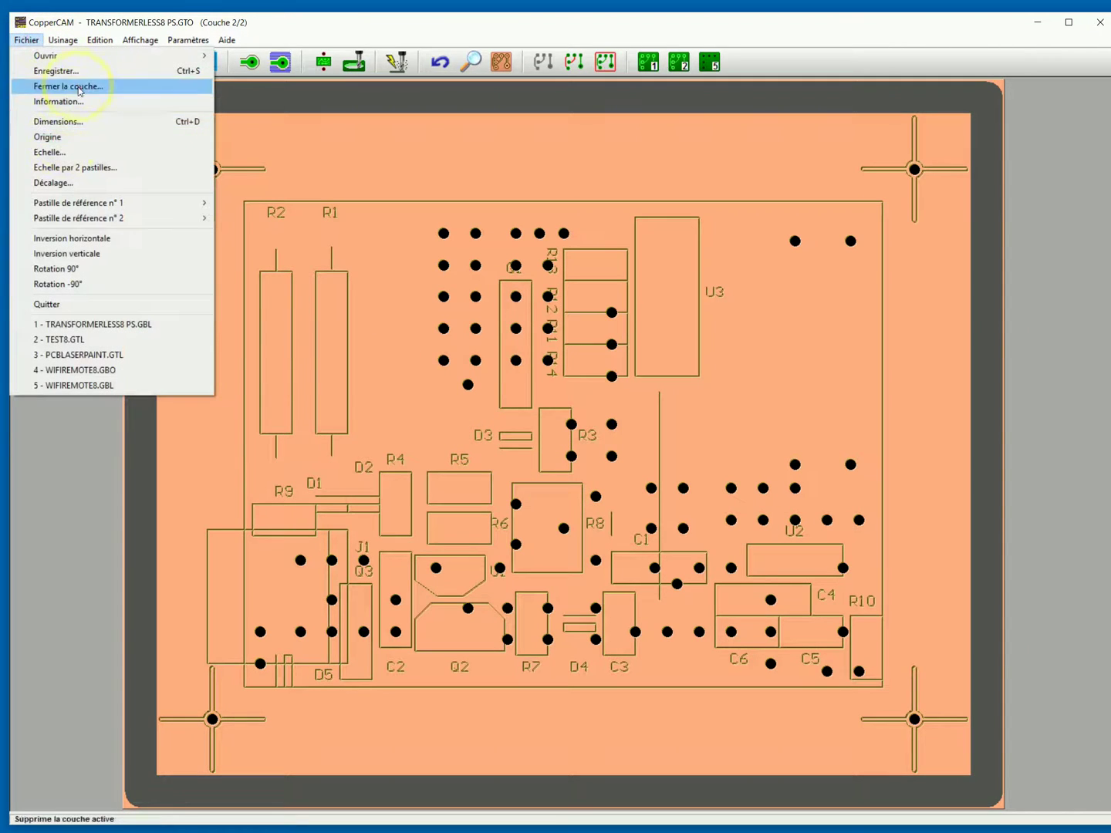
click(77, 71)
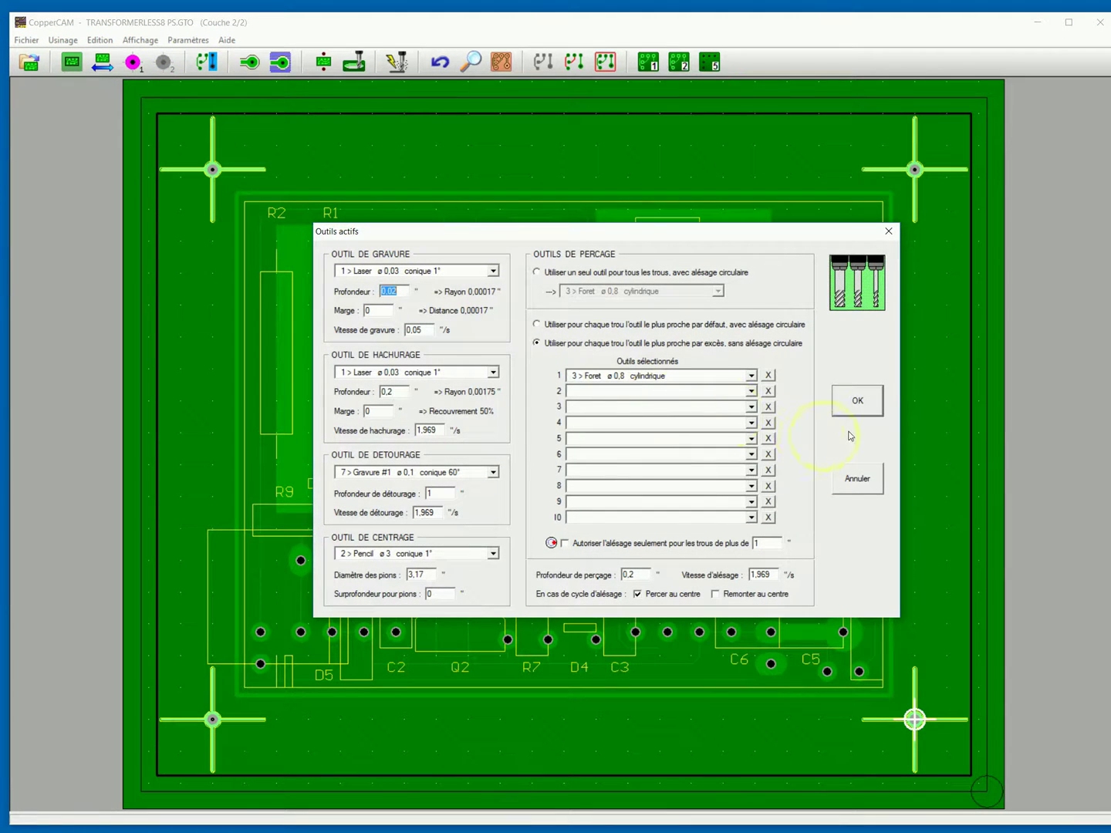
click(882, 414)
click(882, 415)
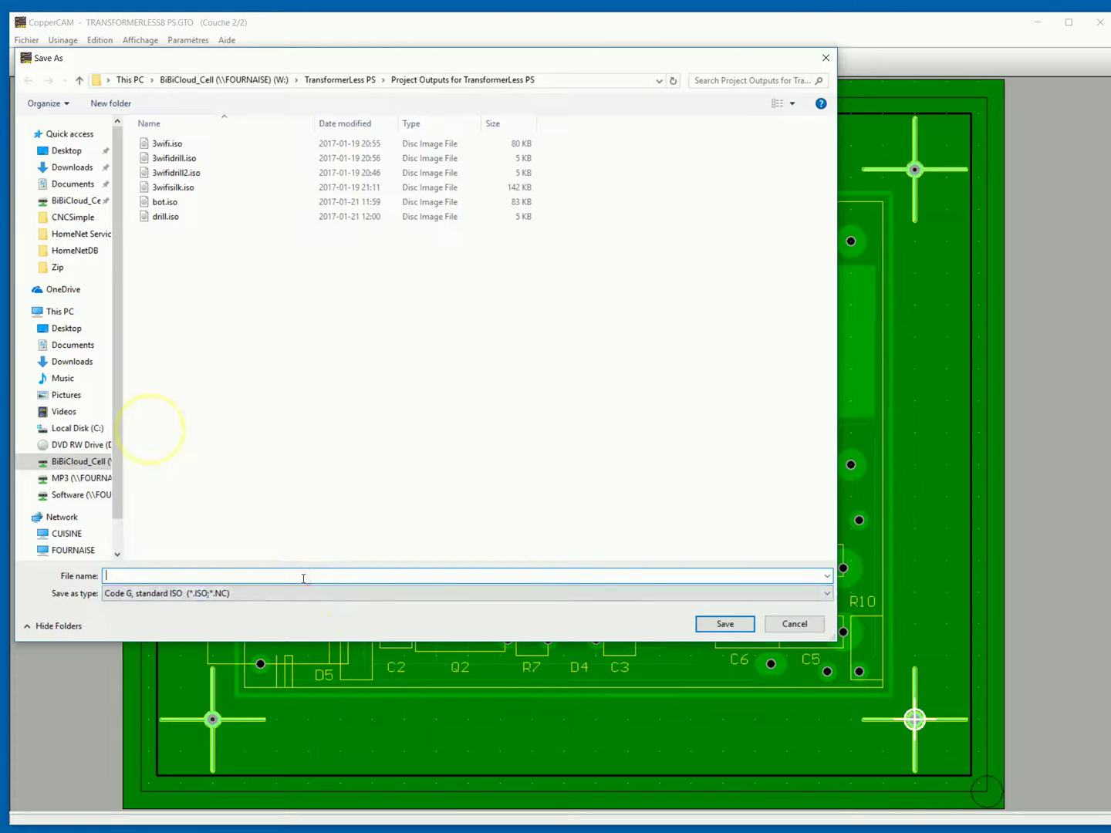
text(siklk)
key(BackSpace)
key(BackSpace)
key(BackSpace)
text(lk)
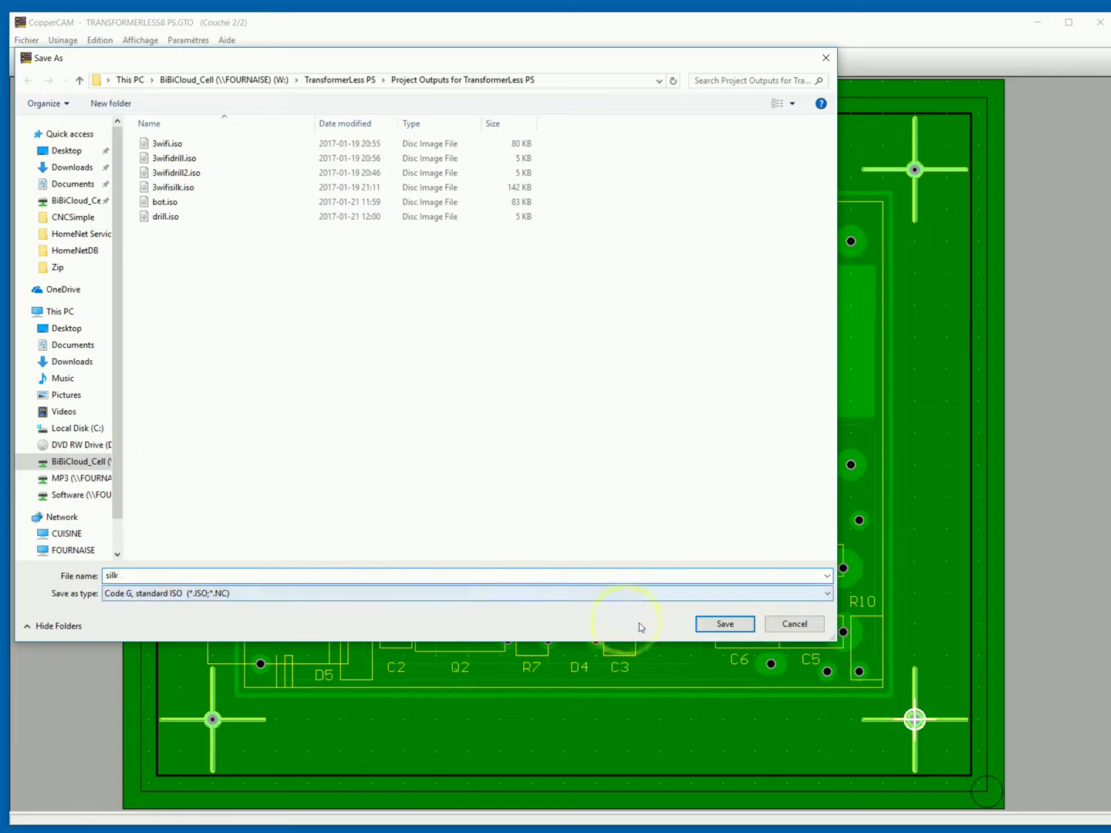
click(701, 624)
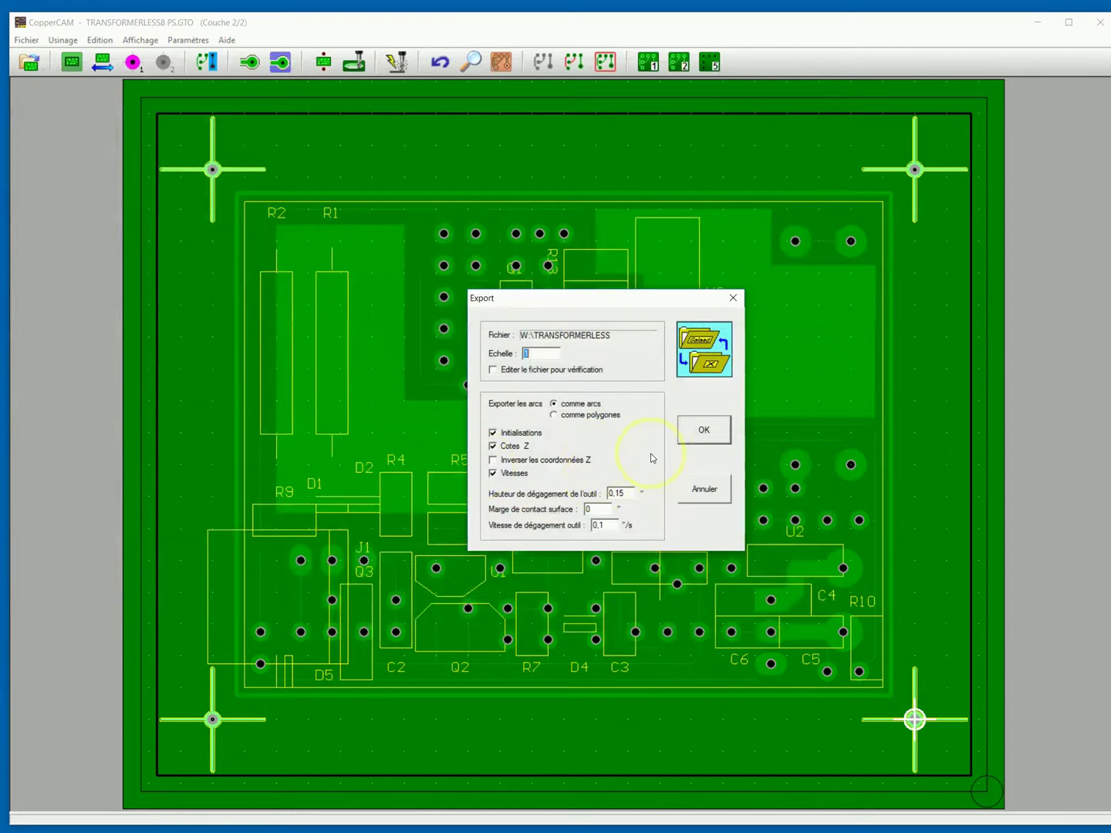
Export the silk file at the default scale and heights, with the sequence Gravure seule and détourage turned off.
click(694, 430)
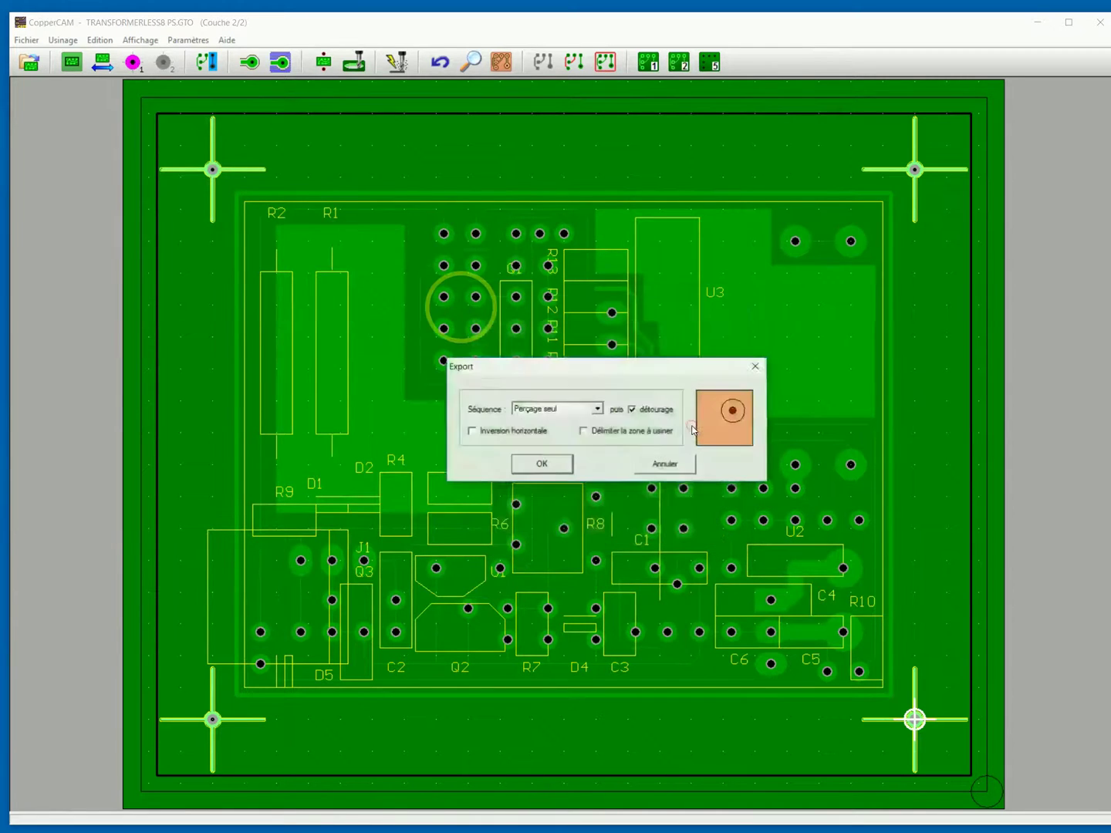
click(597, 409)
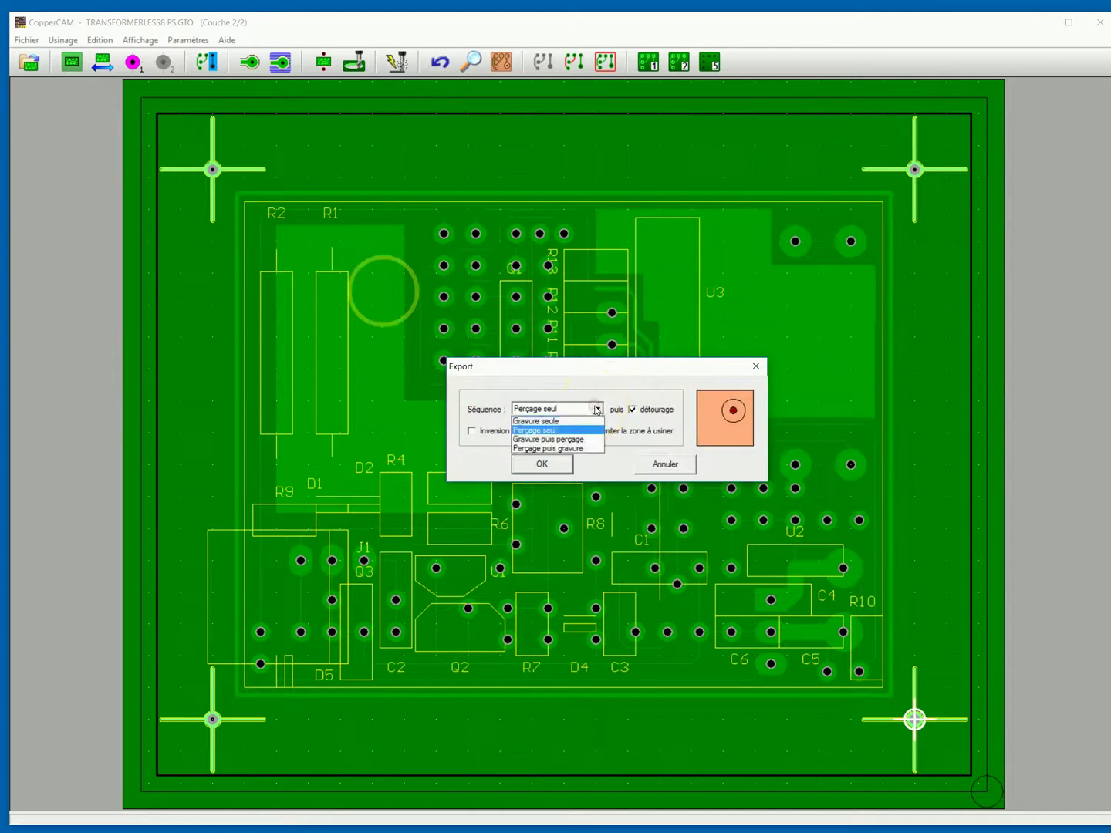
click(558, 422)
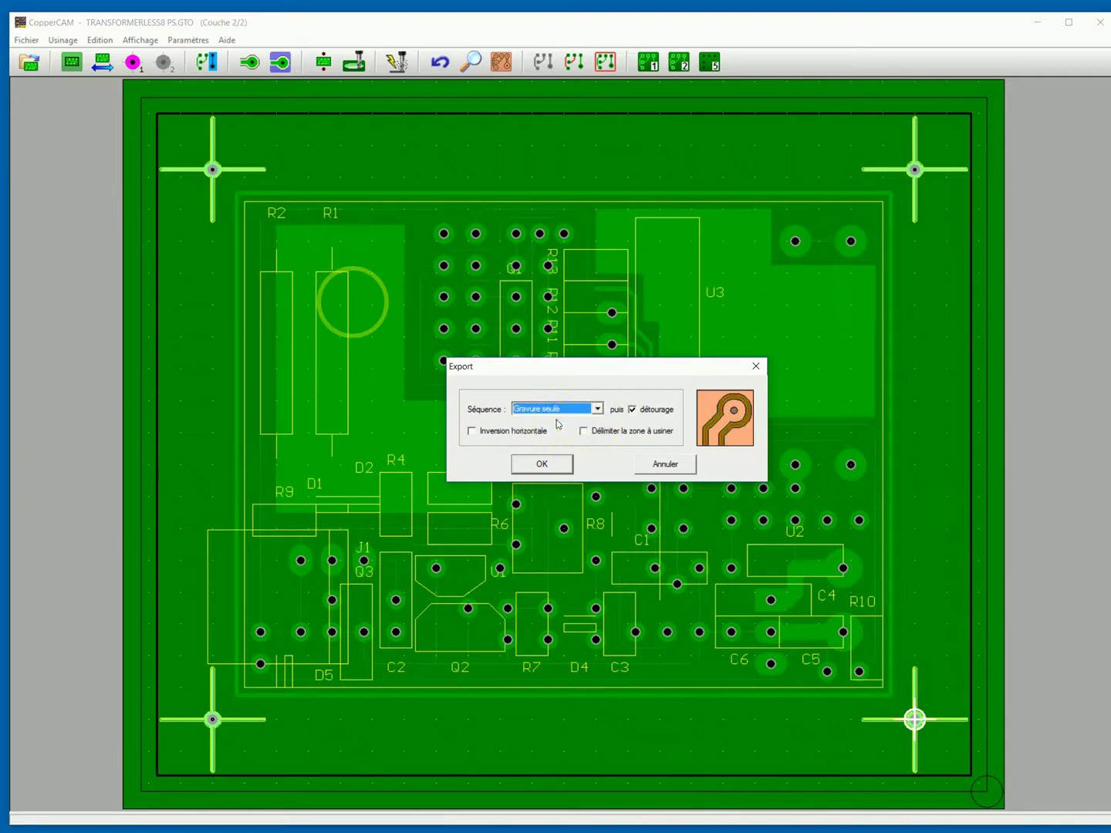
click(632, 410)
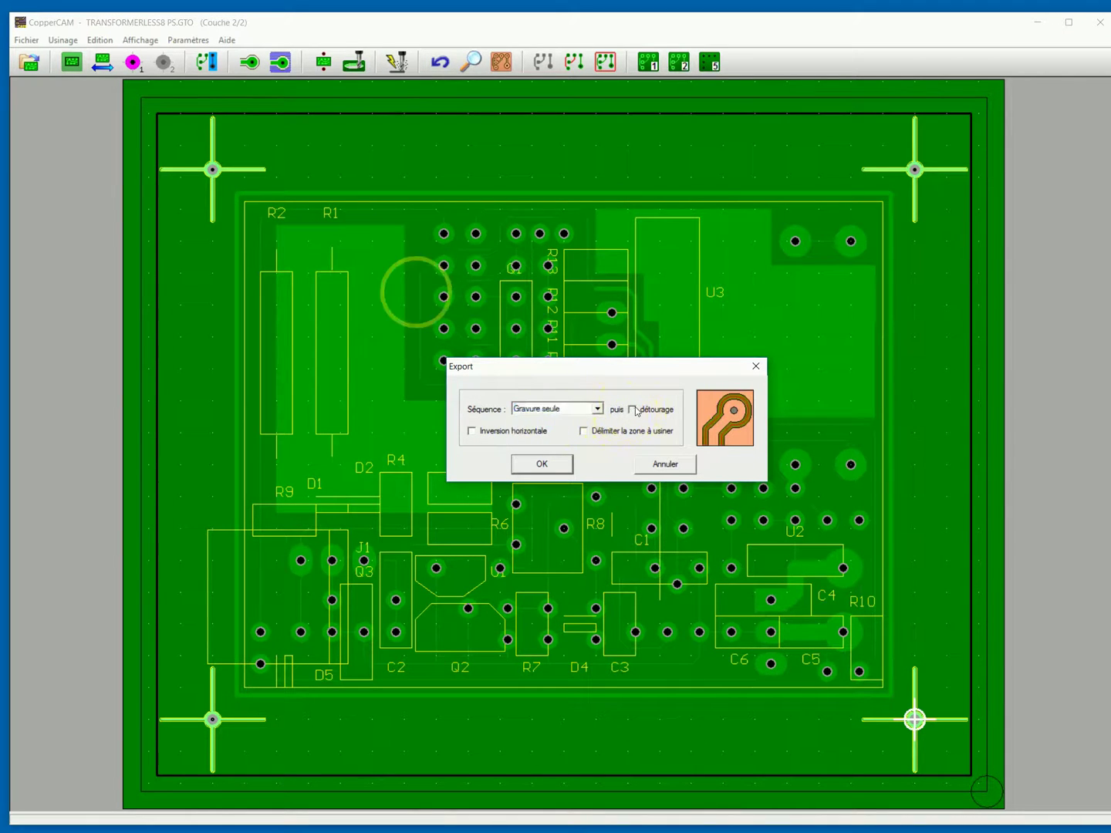
click(551, 461)
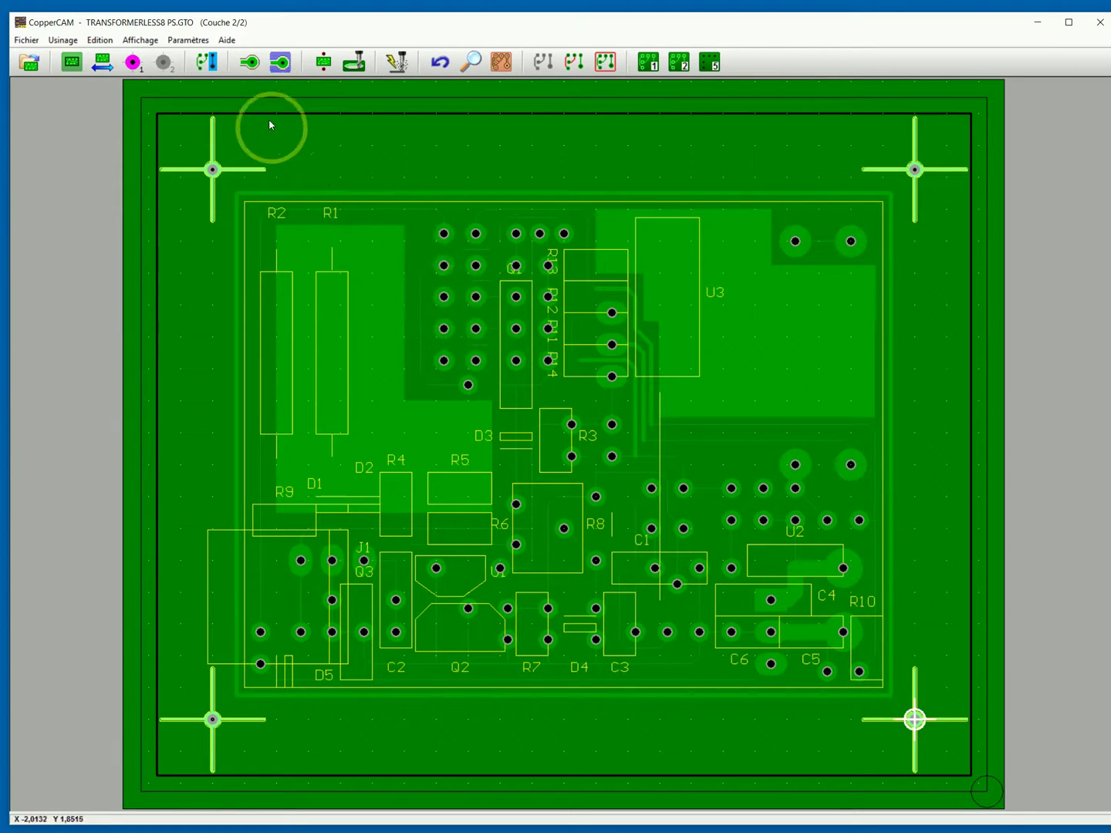
Delete all calculated engraving contours from the board.
click(256, 68)
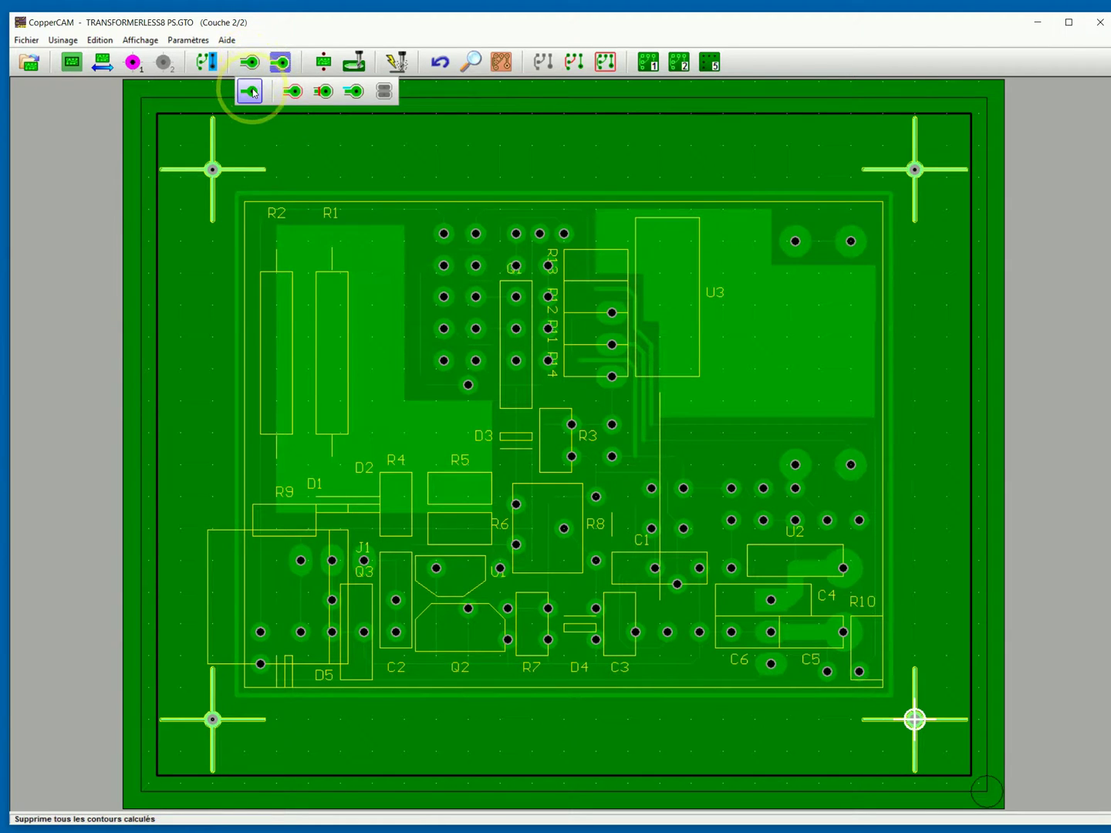
click(252, 93)
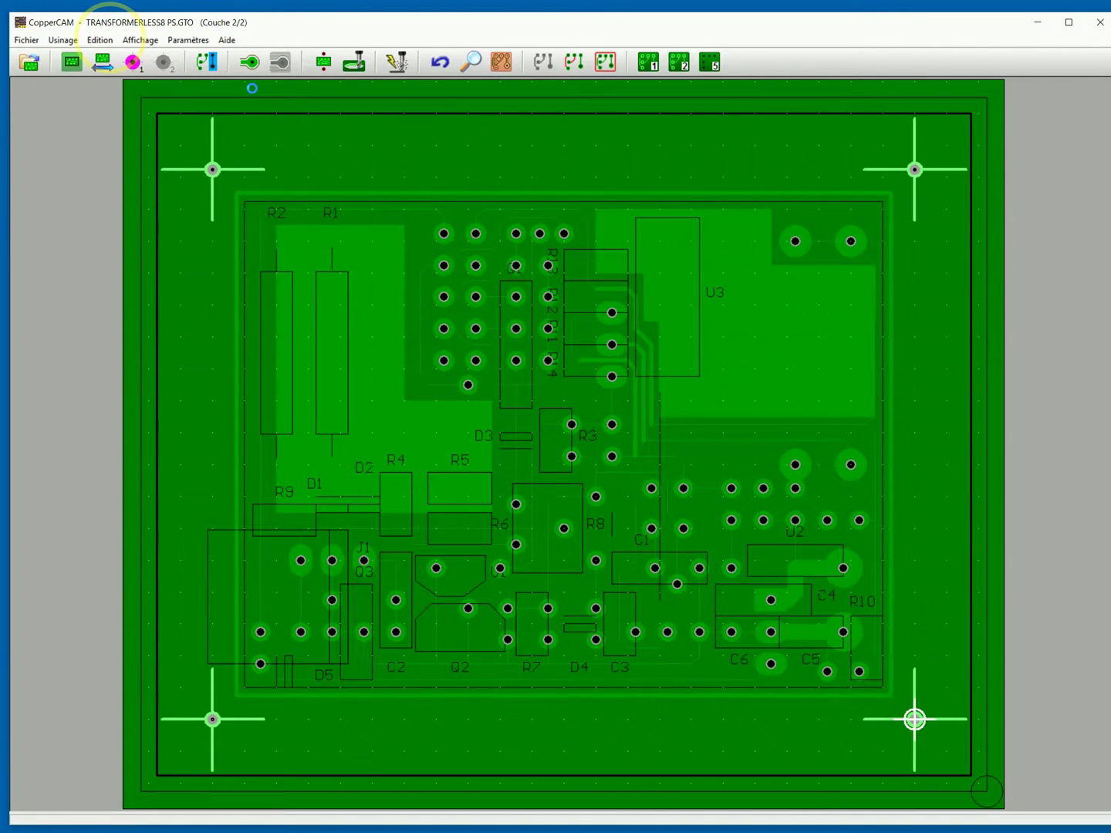
click(254, 92)
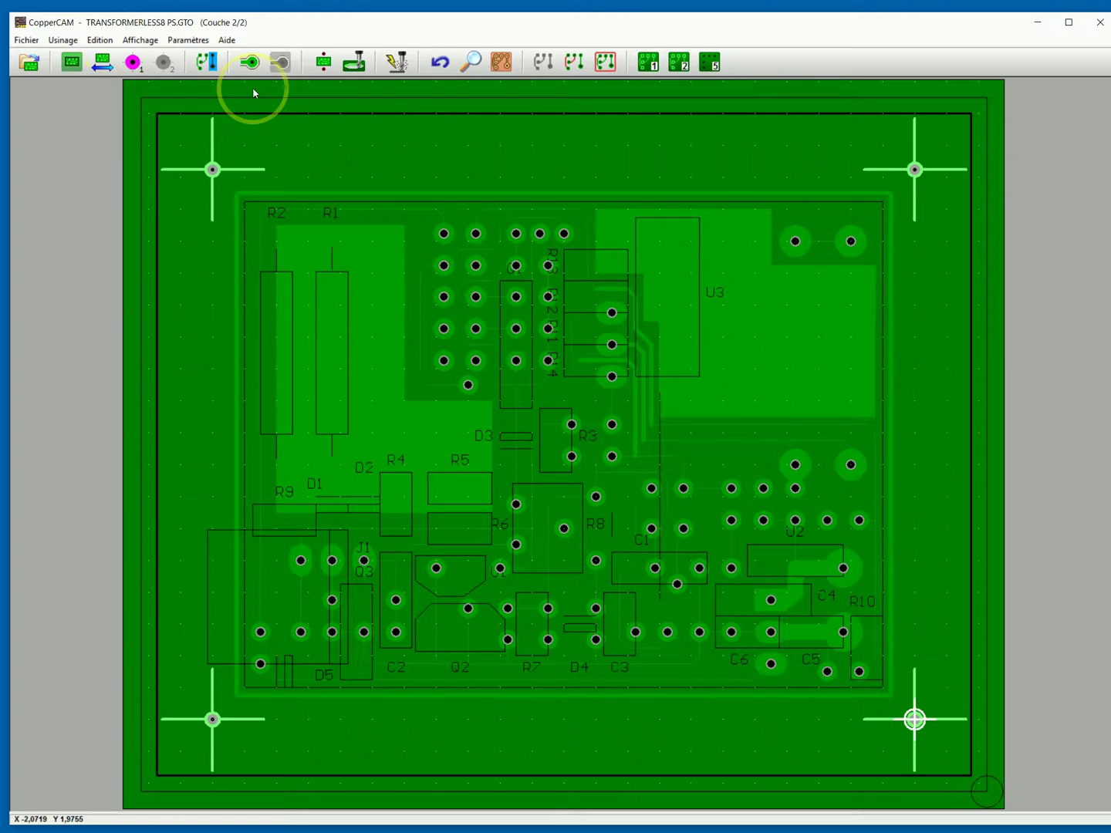
click(250, 62)
Open the folder TransformerLess PS\Project Outputs for TransformerLess PS on drive W: in File Explorer to check the exported files.
key(super+e)
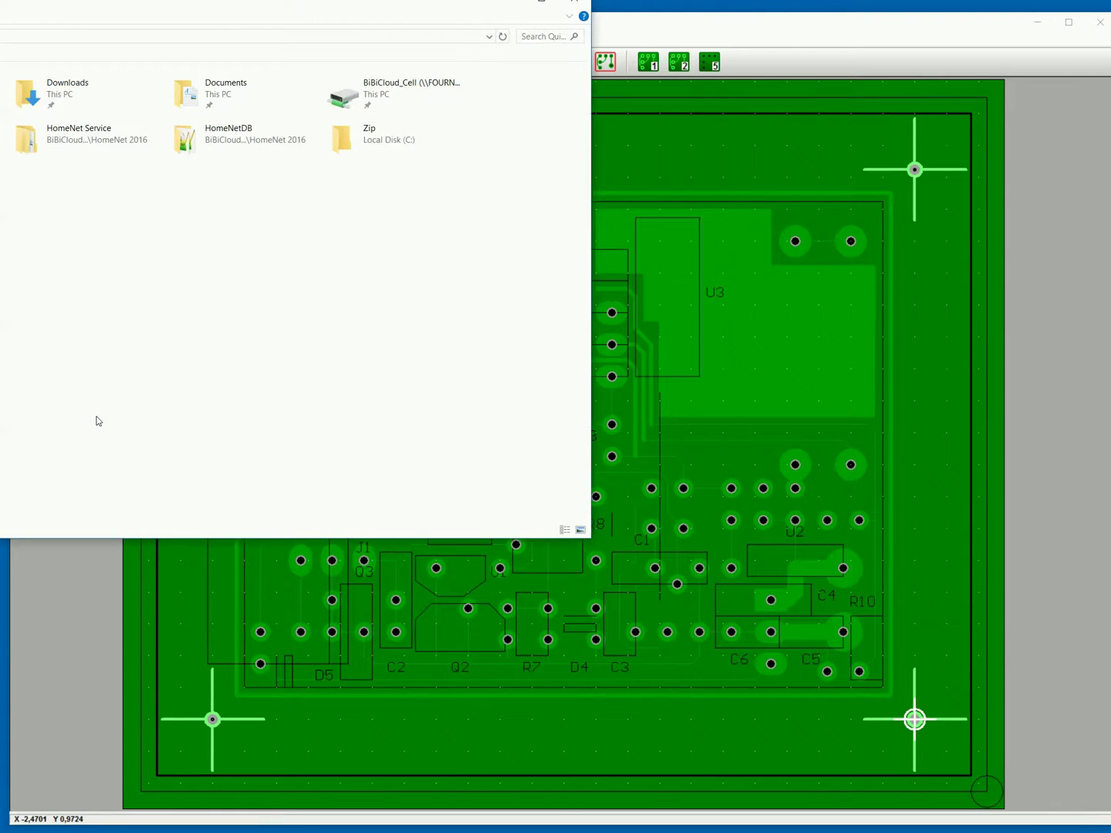
drag(0, 1, 308, 104)
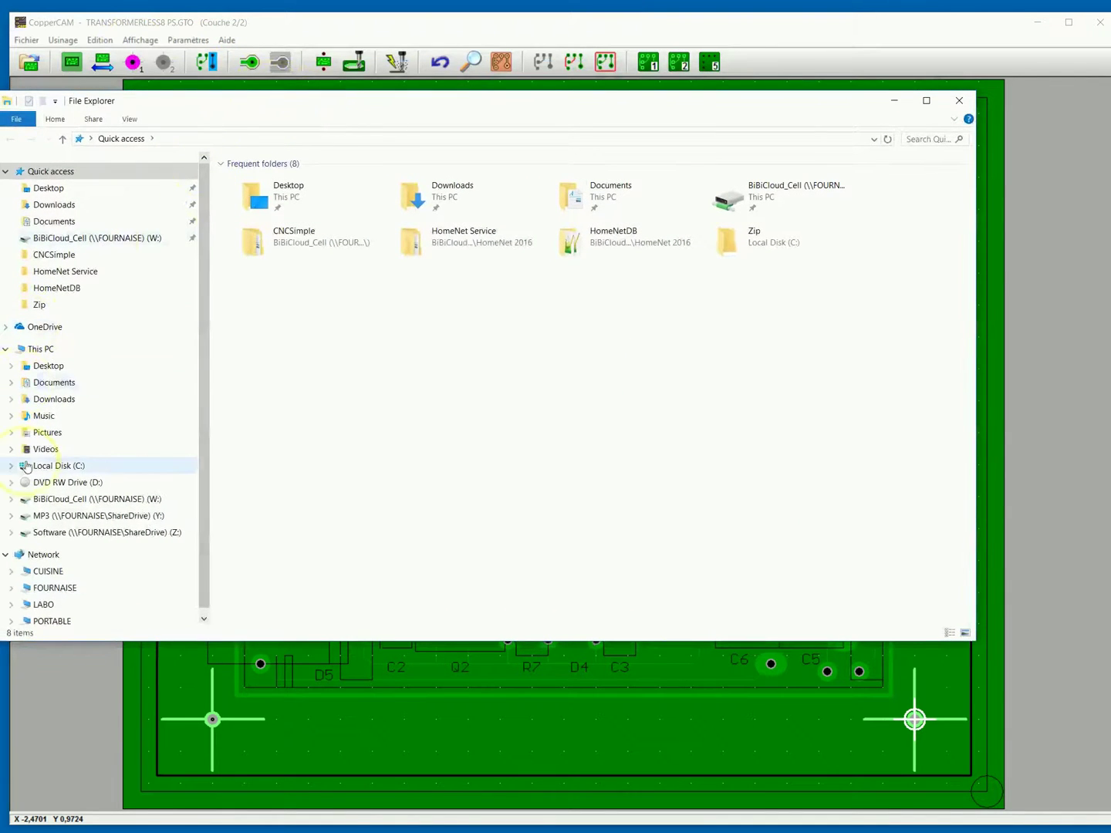
click(63, 503)
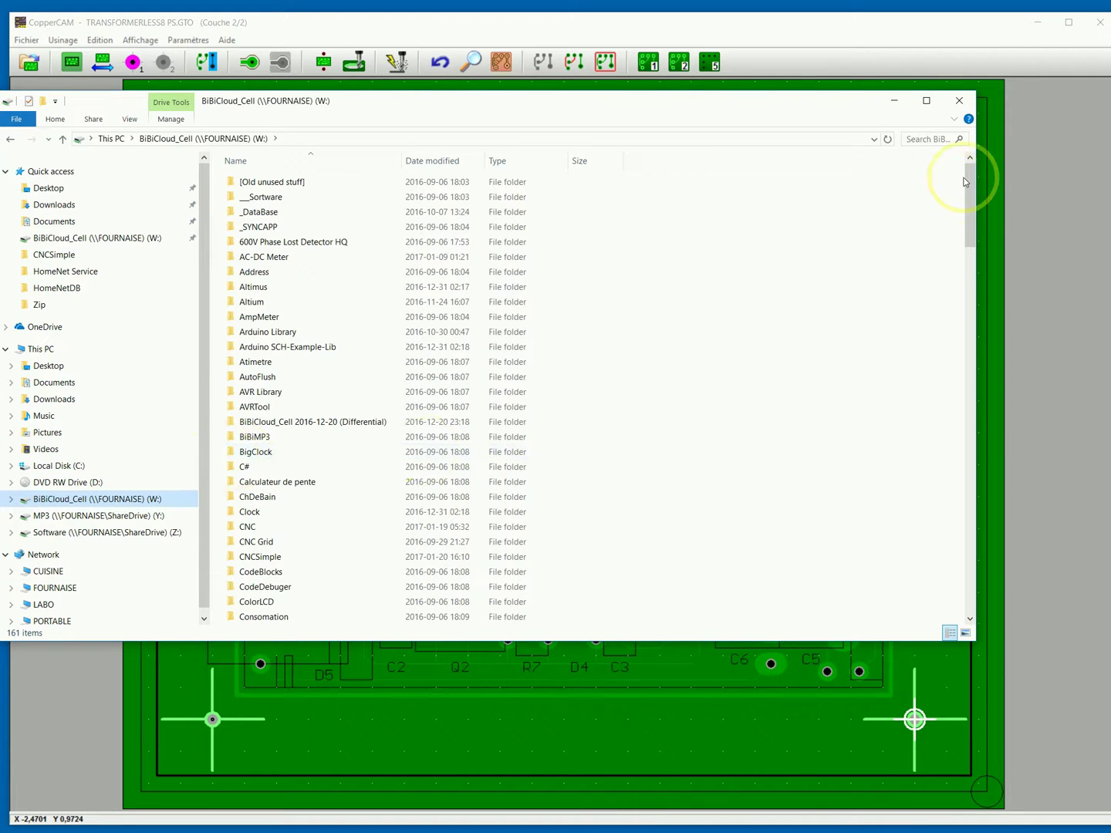
drag(968, 179, 975, 493)
drag(980, 426, 989, 658)
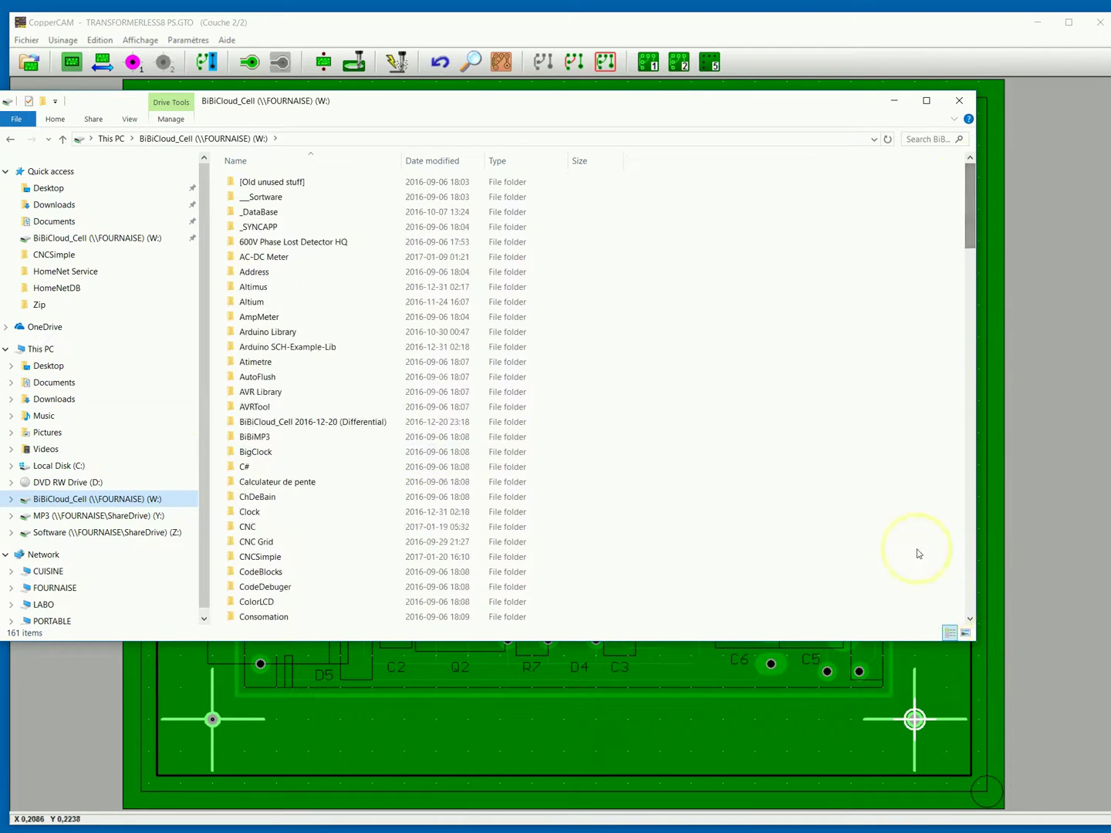
drag(980, 198, 971, 547)
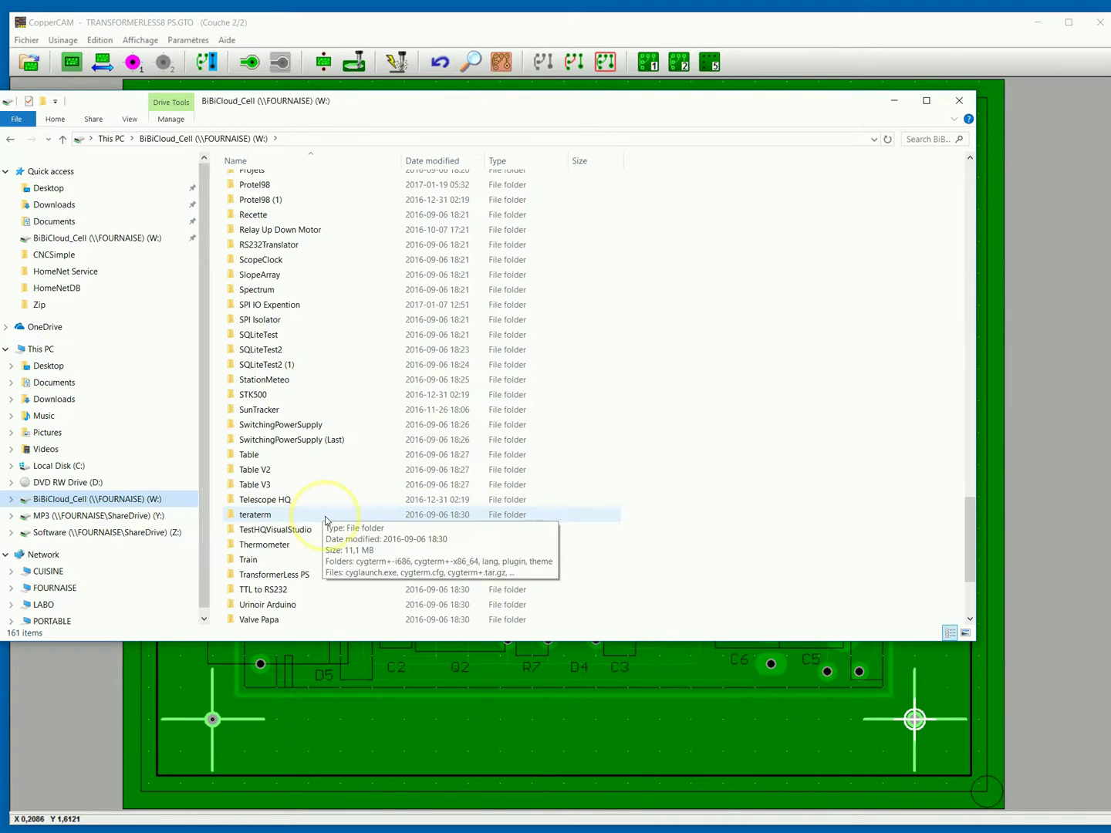
double_click(281, 573)
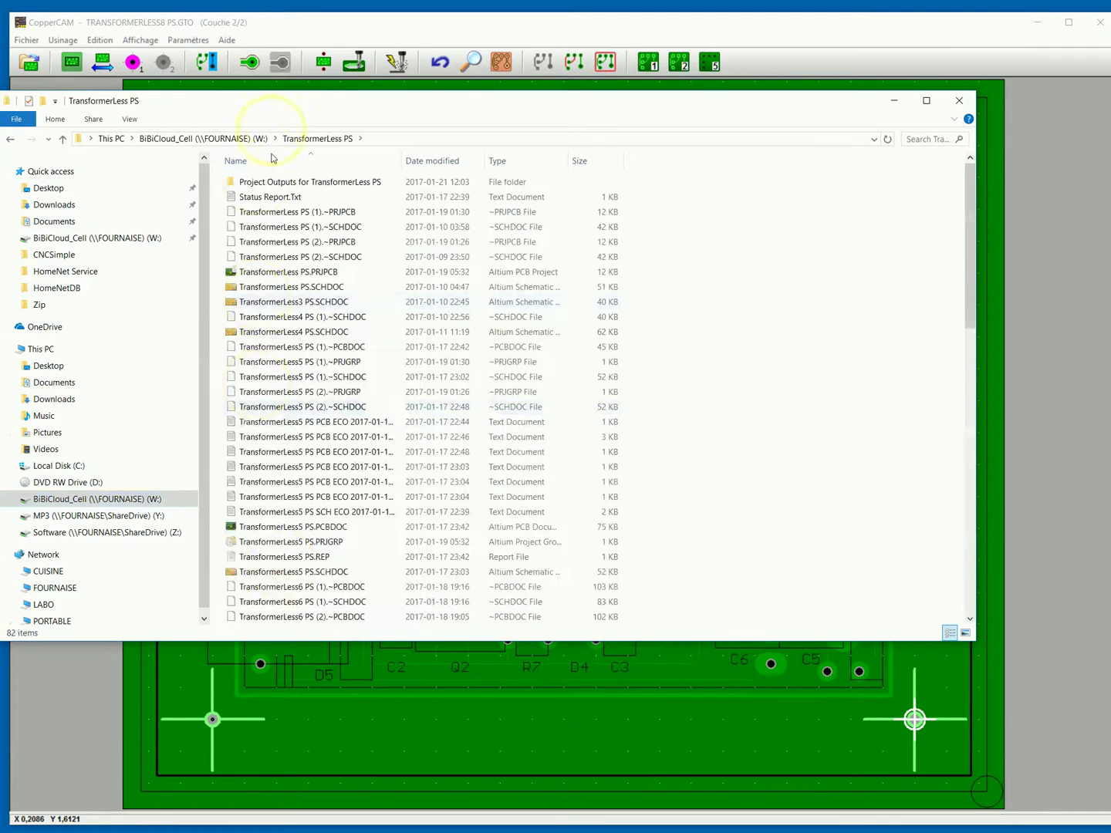
double_click(280, 183)
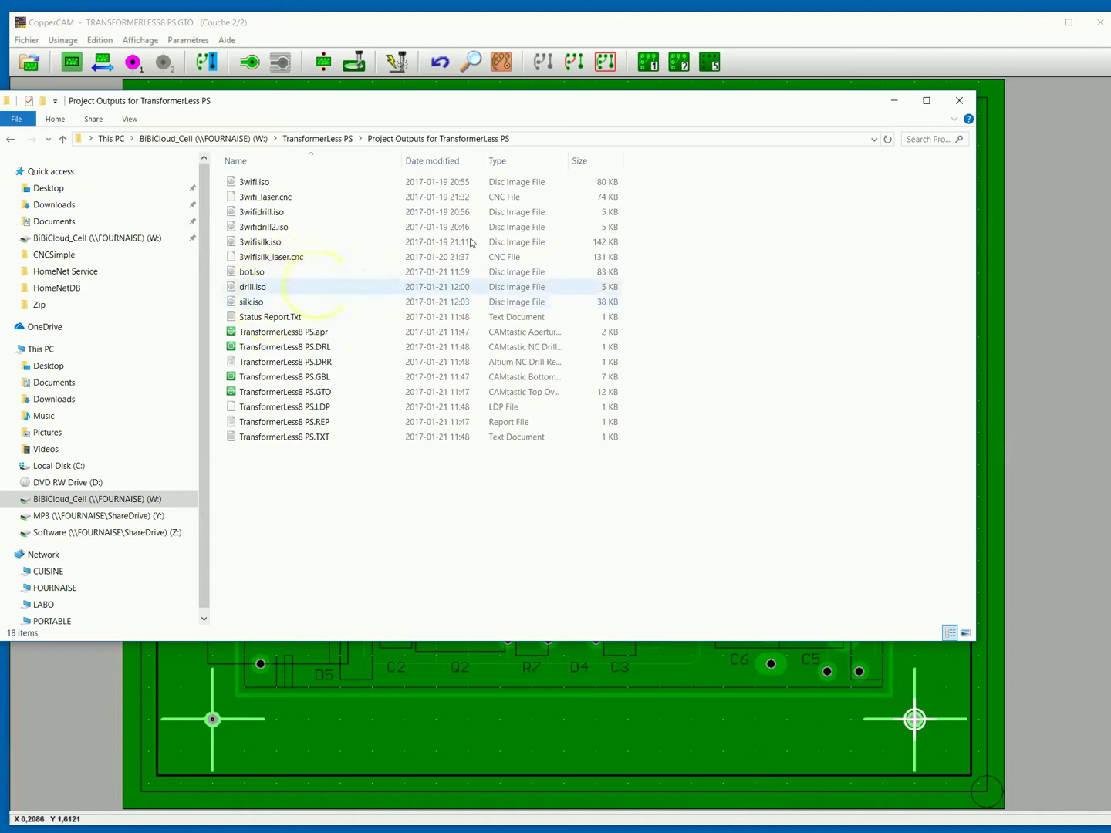
Minimise the CopperCAM window and switch to CNC Simple.
click(906, 35)
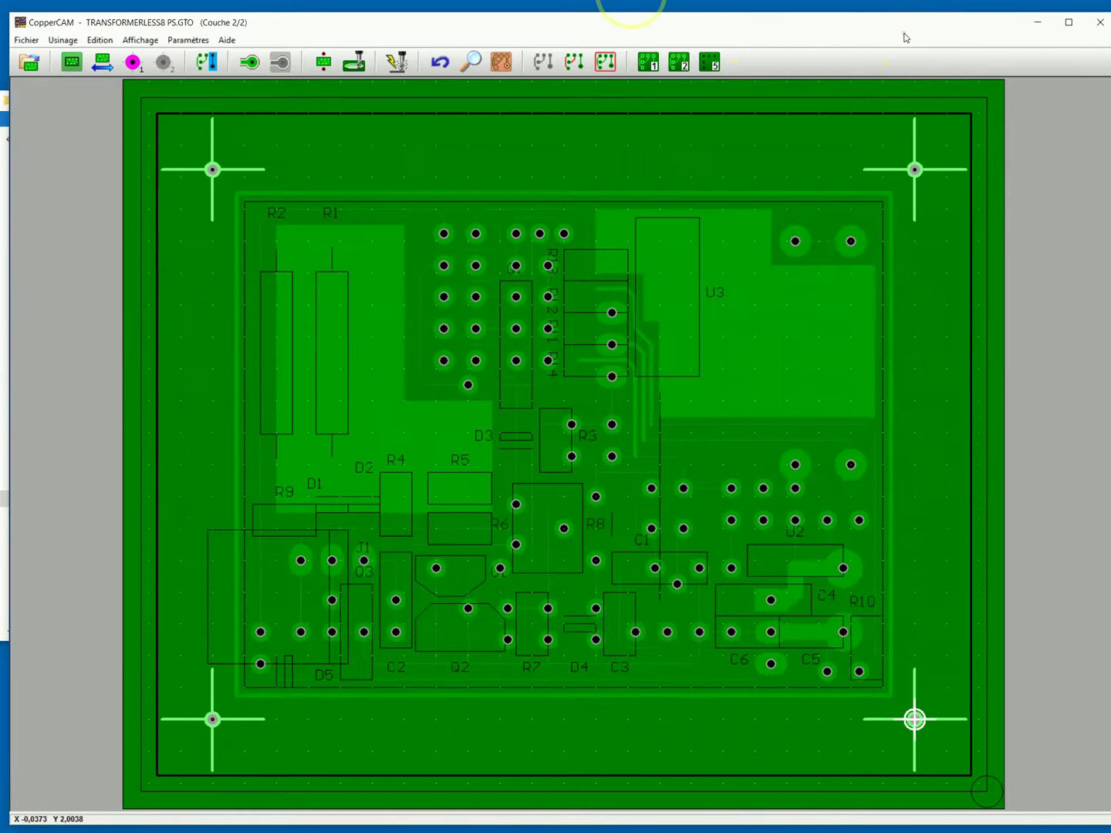
click(1039, 23)
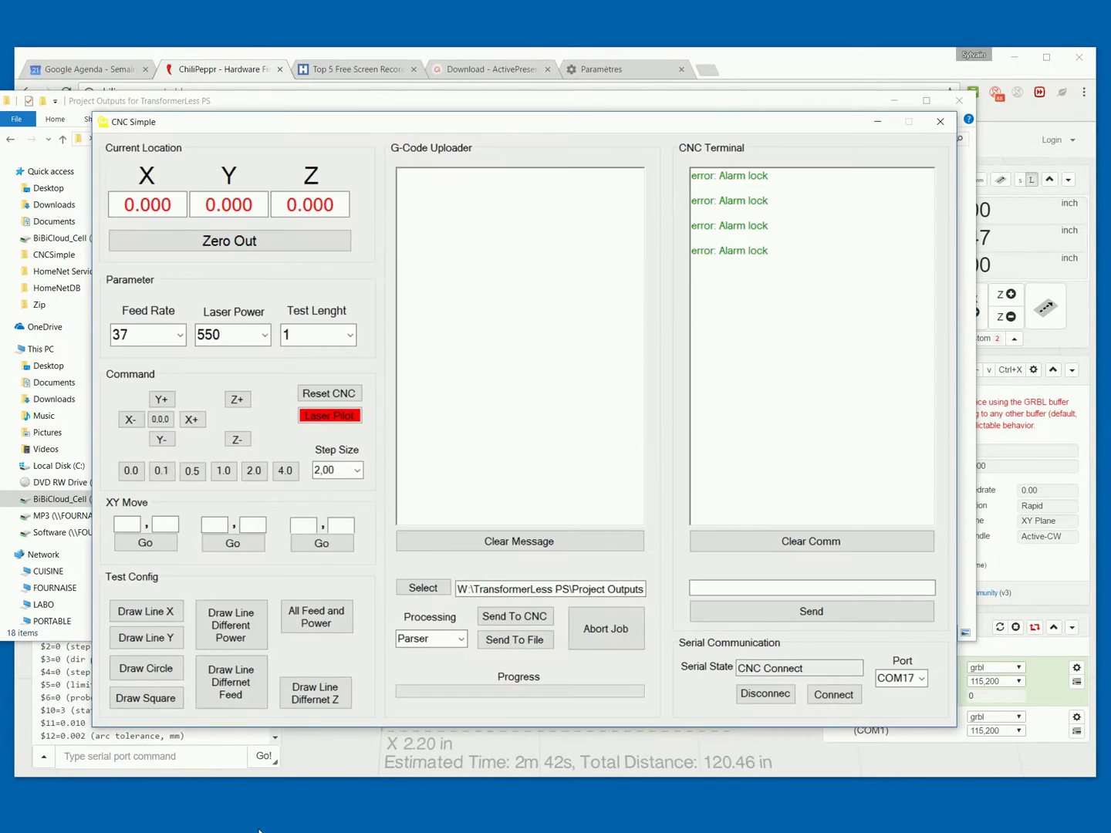
click(205, 824)
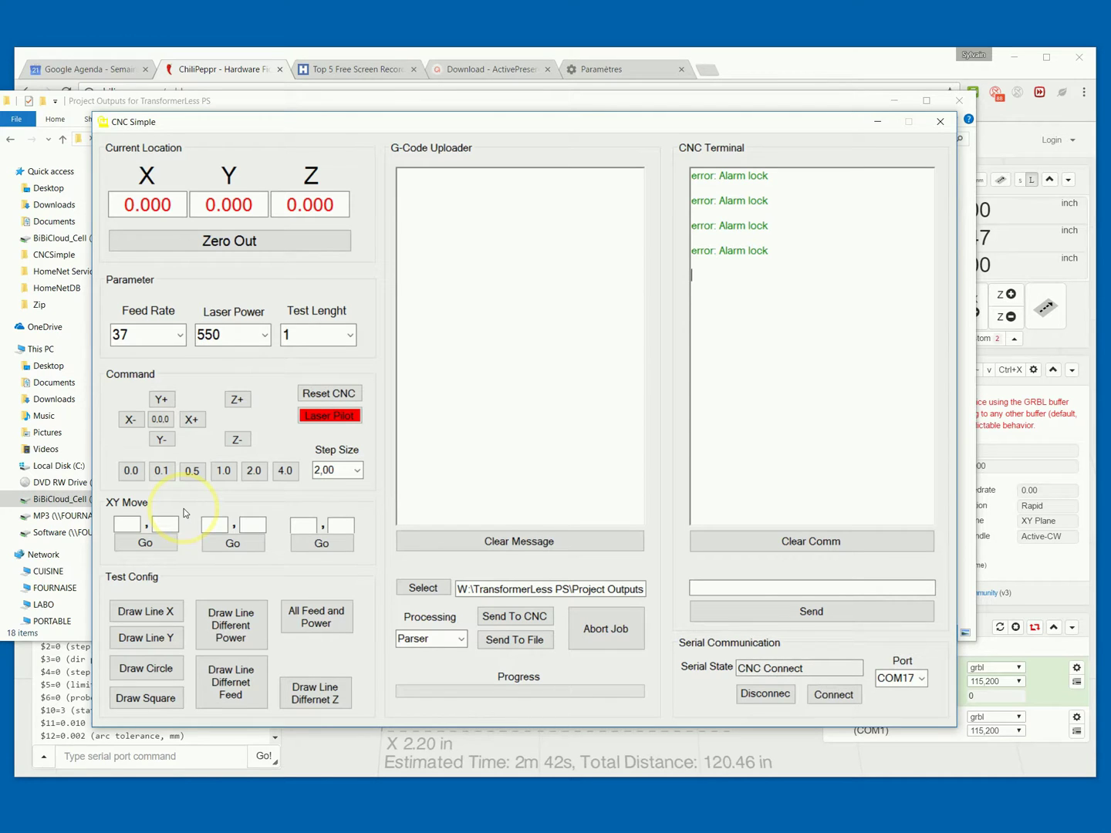
Set the feed rate to 50 and the laser power to 1000.
click(179, 337)
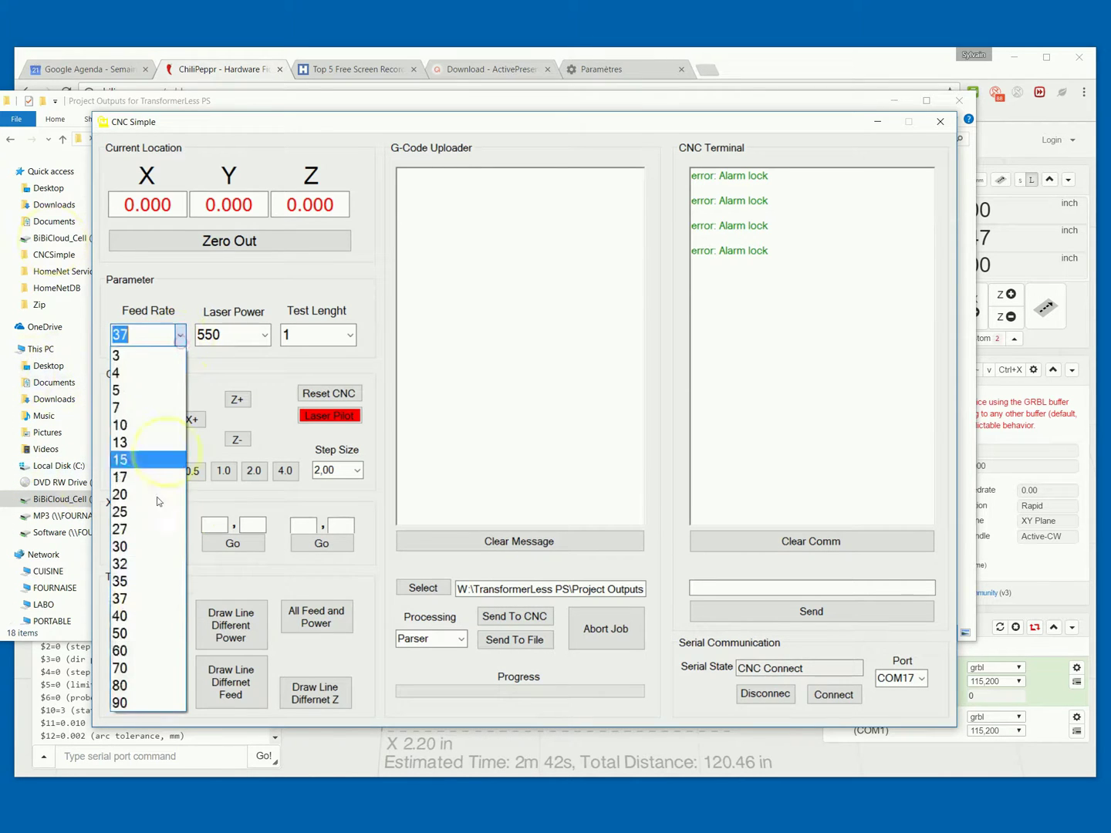
click(158, 633)
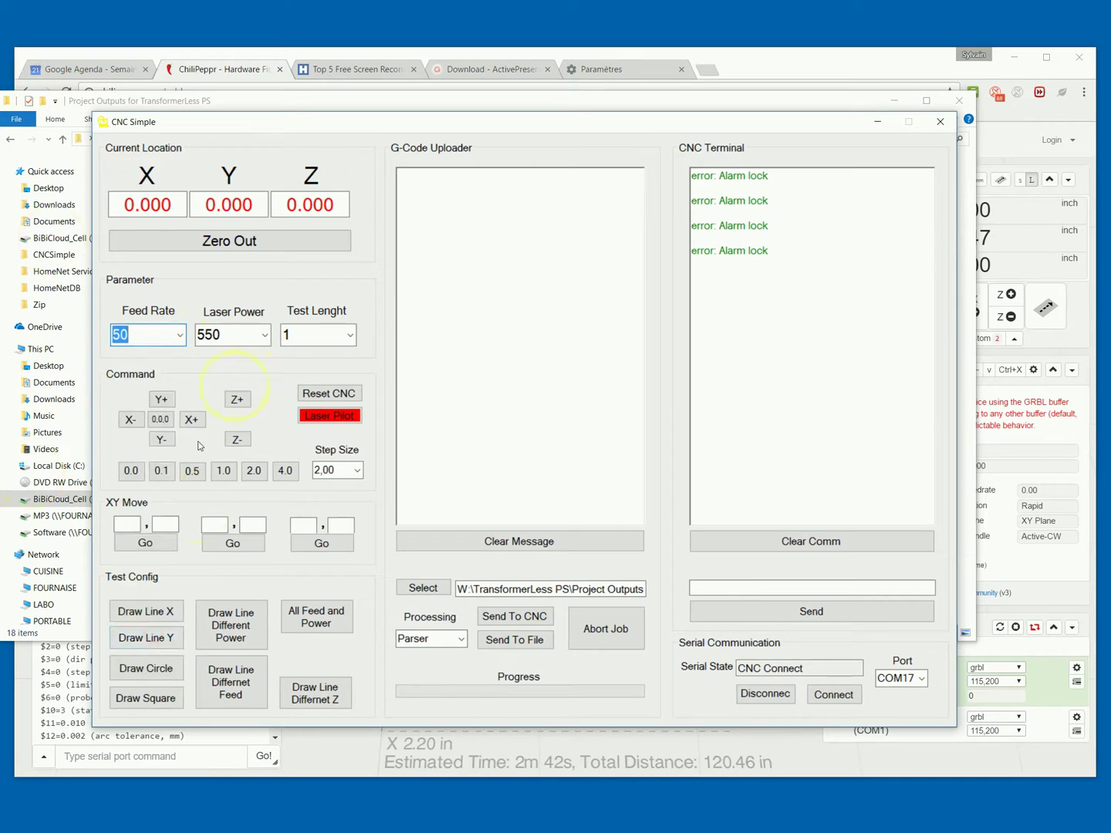
click(264, 338)
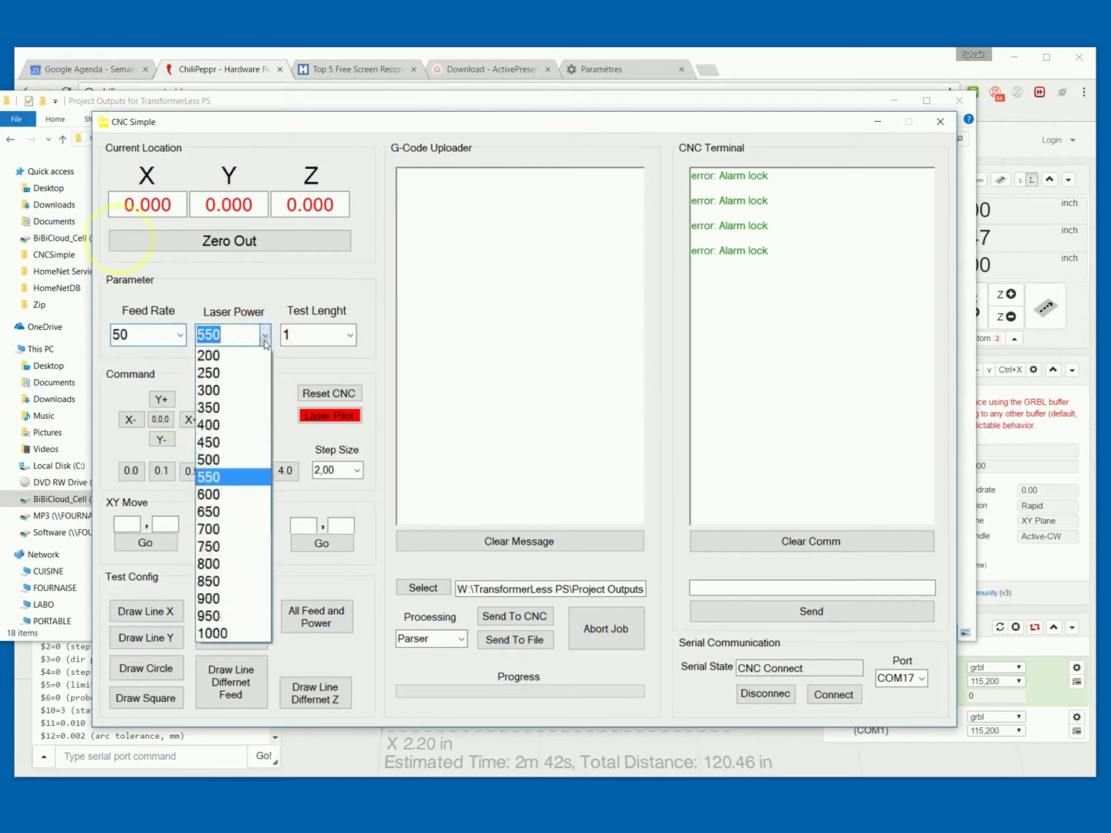
click(216, 636)
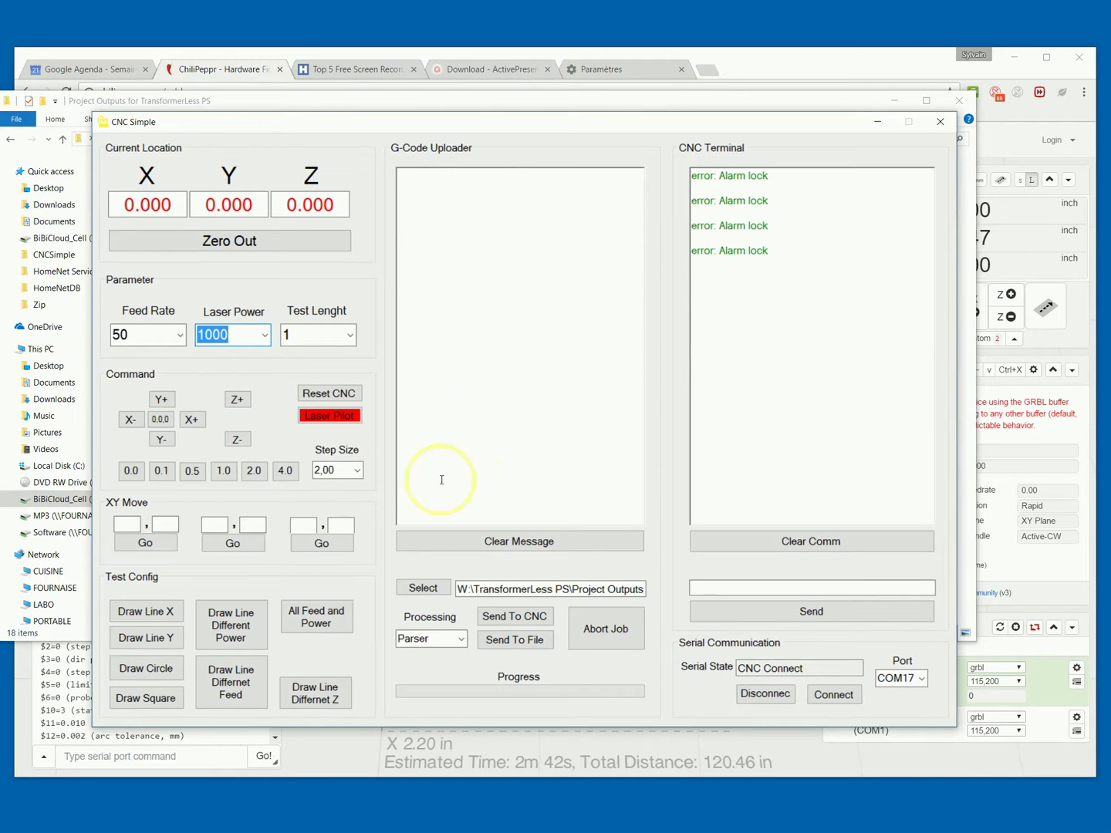
Browse for a G-code file in the folder TransformerLess PS\Project Outputs for TransformerLess PS on drive W:.
click(418, 589)
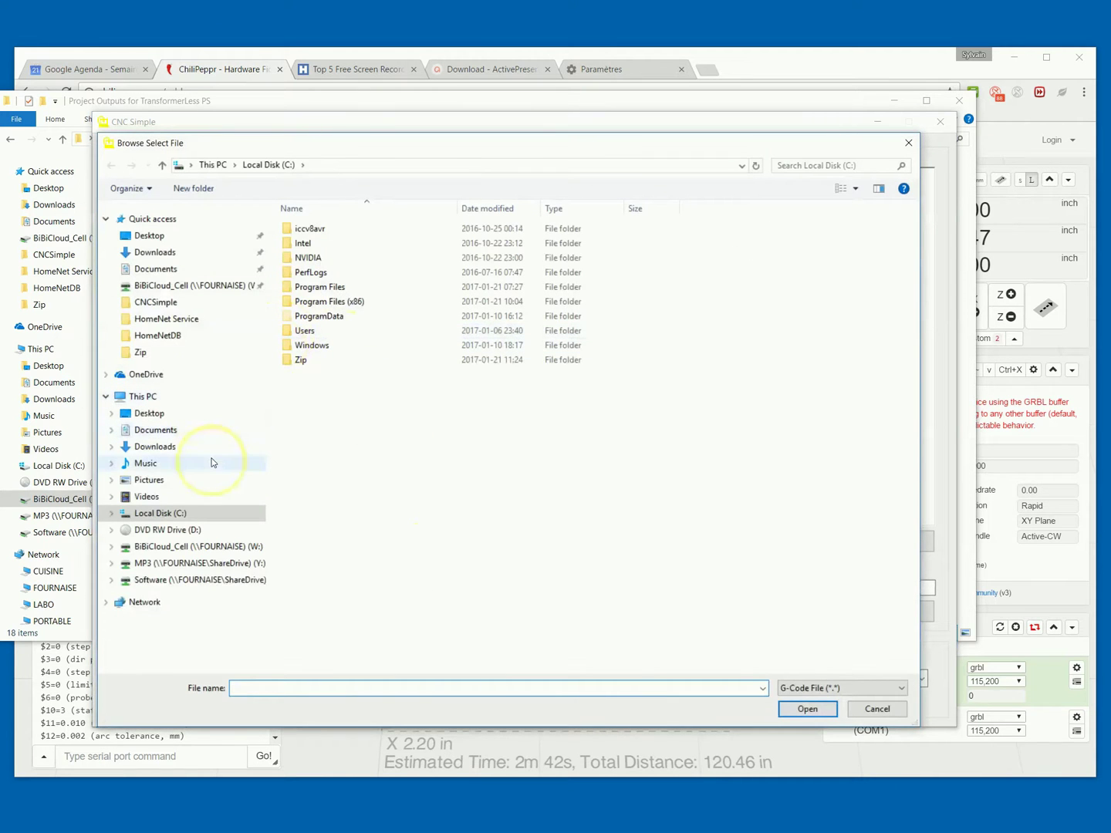
click(186, 548)
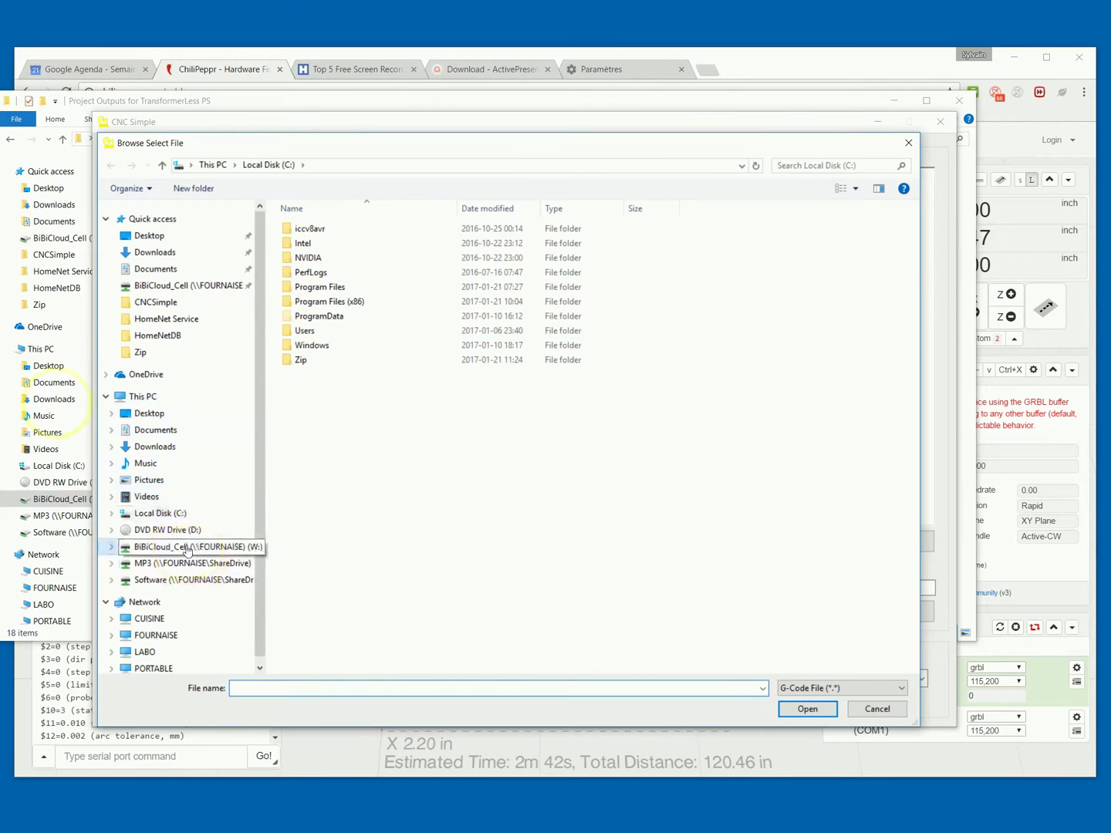
scroll(188, 539, down, 4)
scroll(187, 551, down, 11)
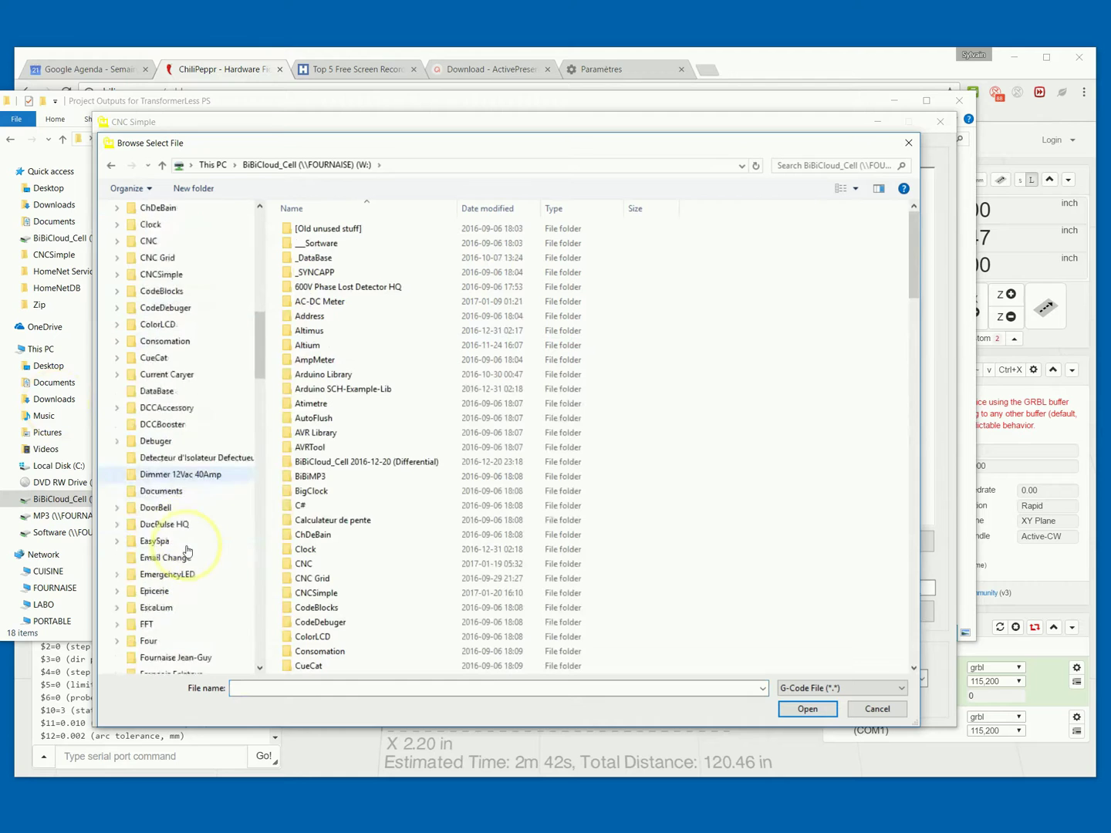
scroll(187, 550, down, 10)
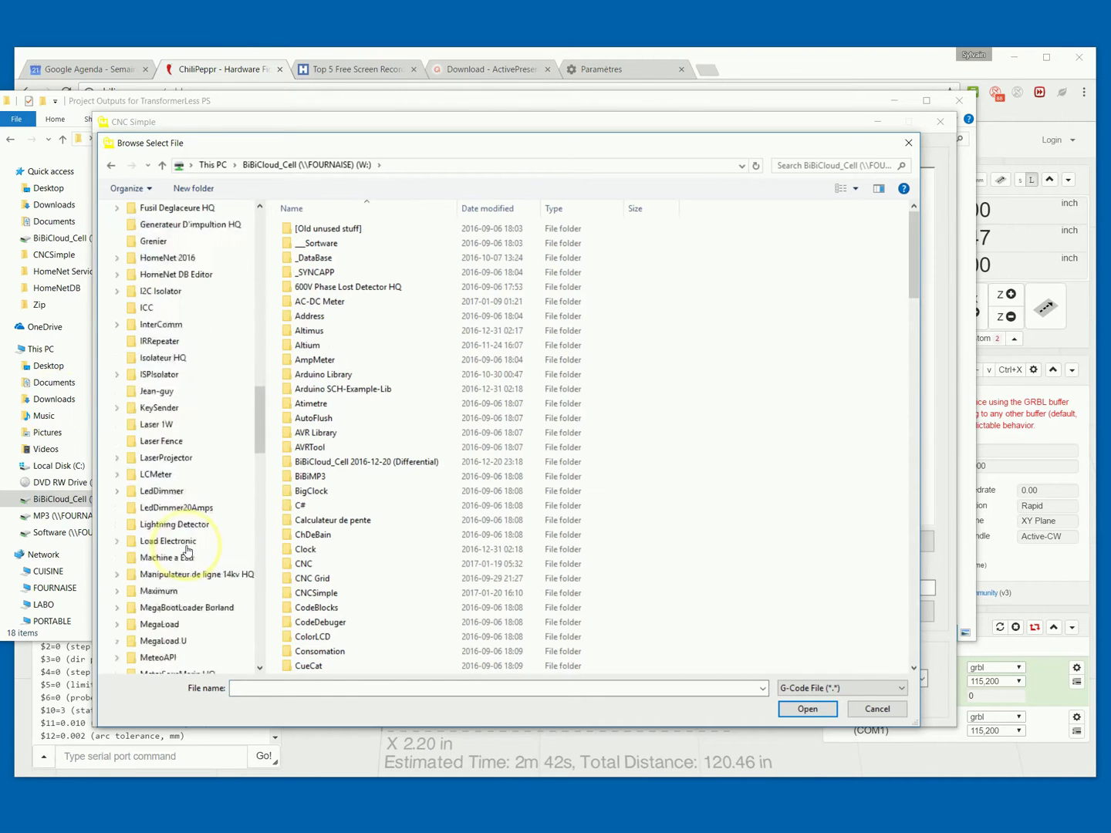
scroll(187, 550, down, 11)
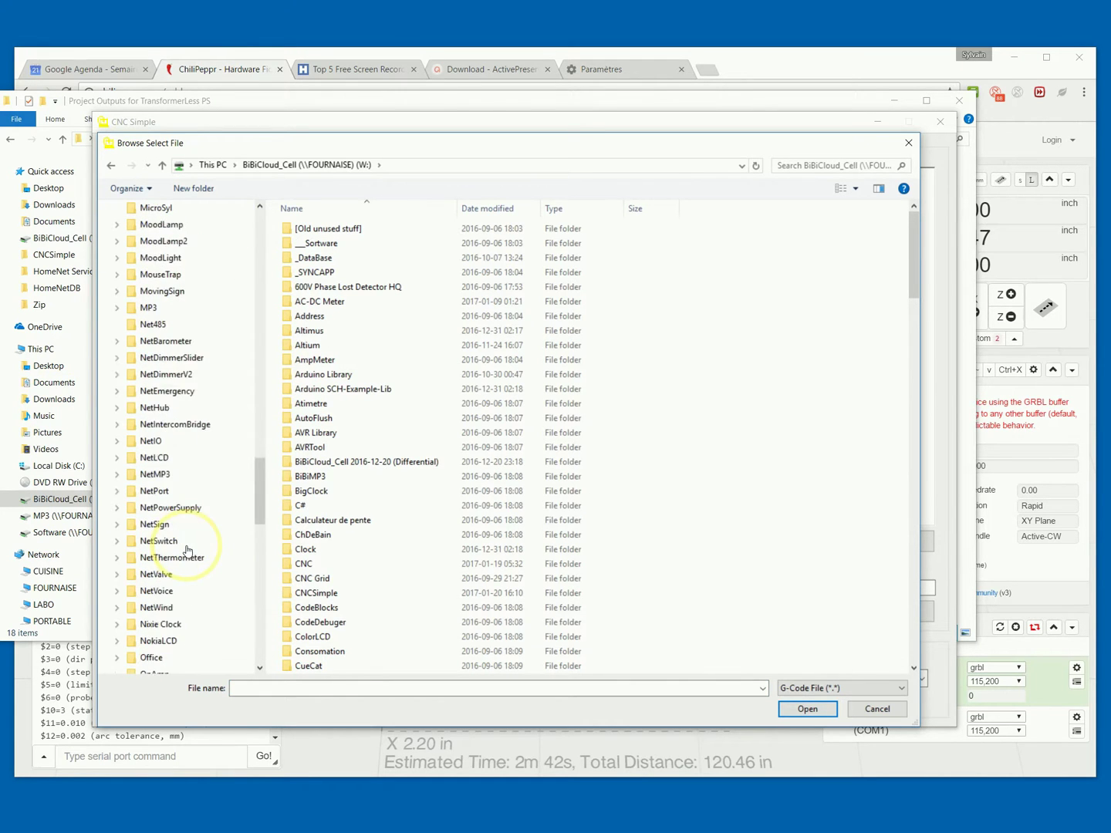
scroll(186, 550, down, 5)
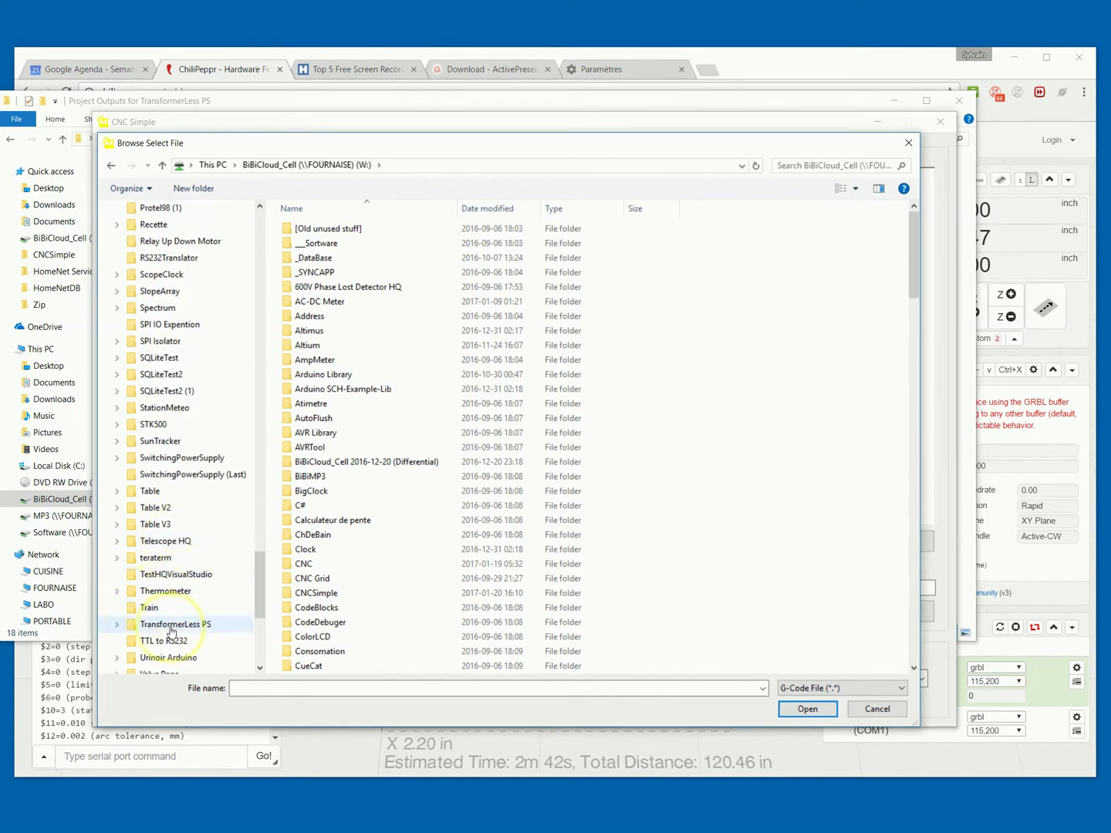
click(170, 627)
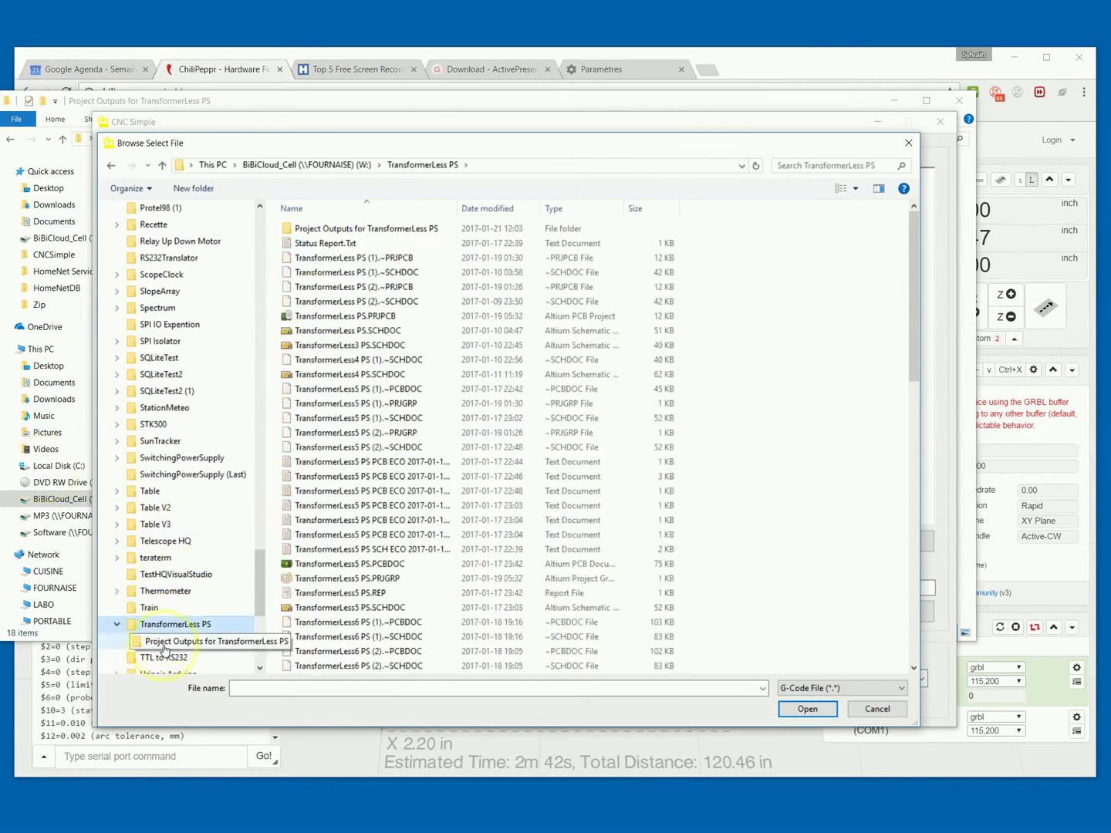
click(166, 645)
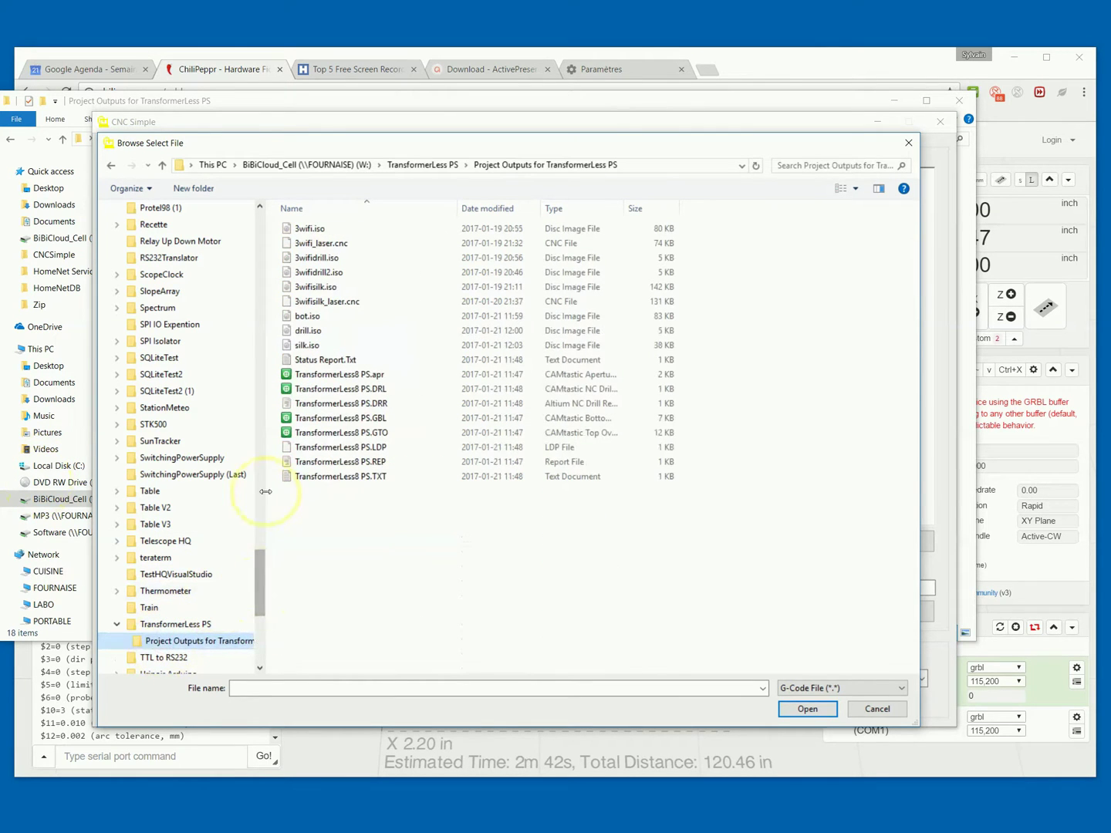
Open bot.iso and process it with the Parser into a laser G-code file.
click(307, 317)
double_click(306, 317)
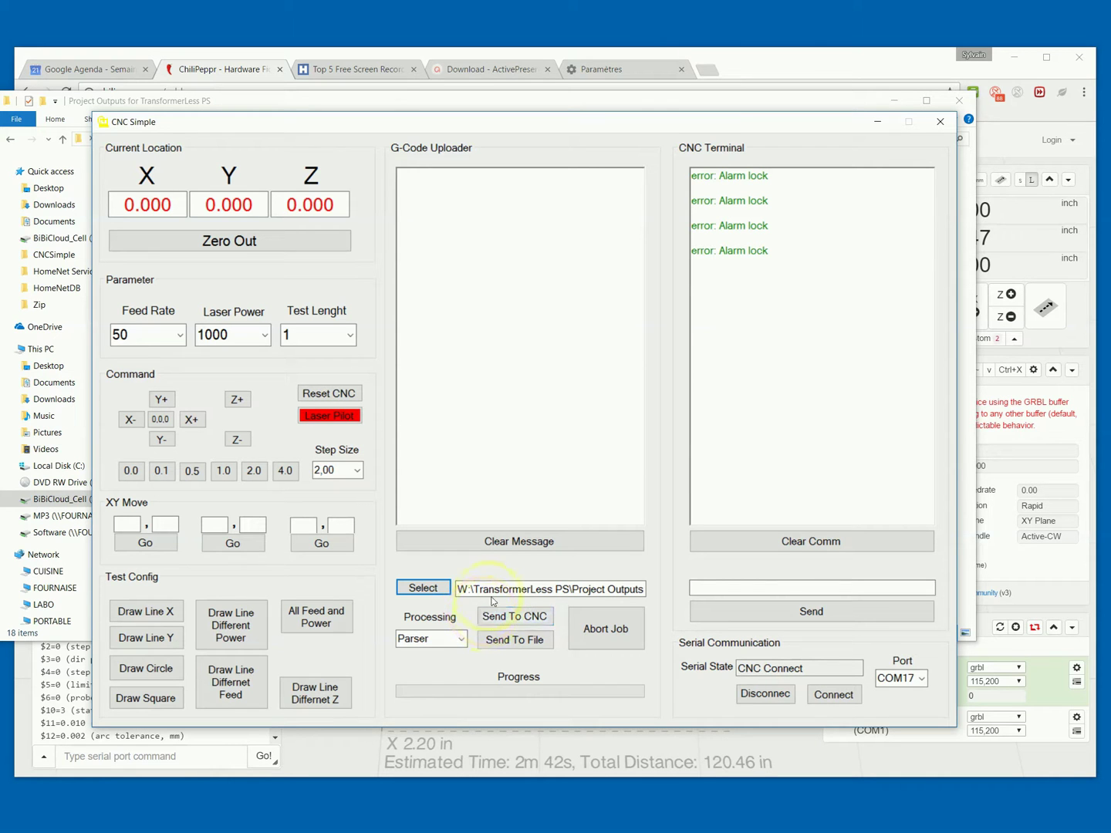
click(516, 641)
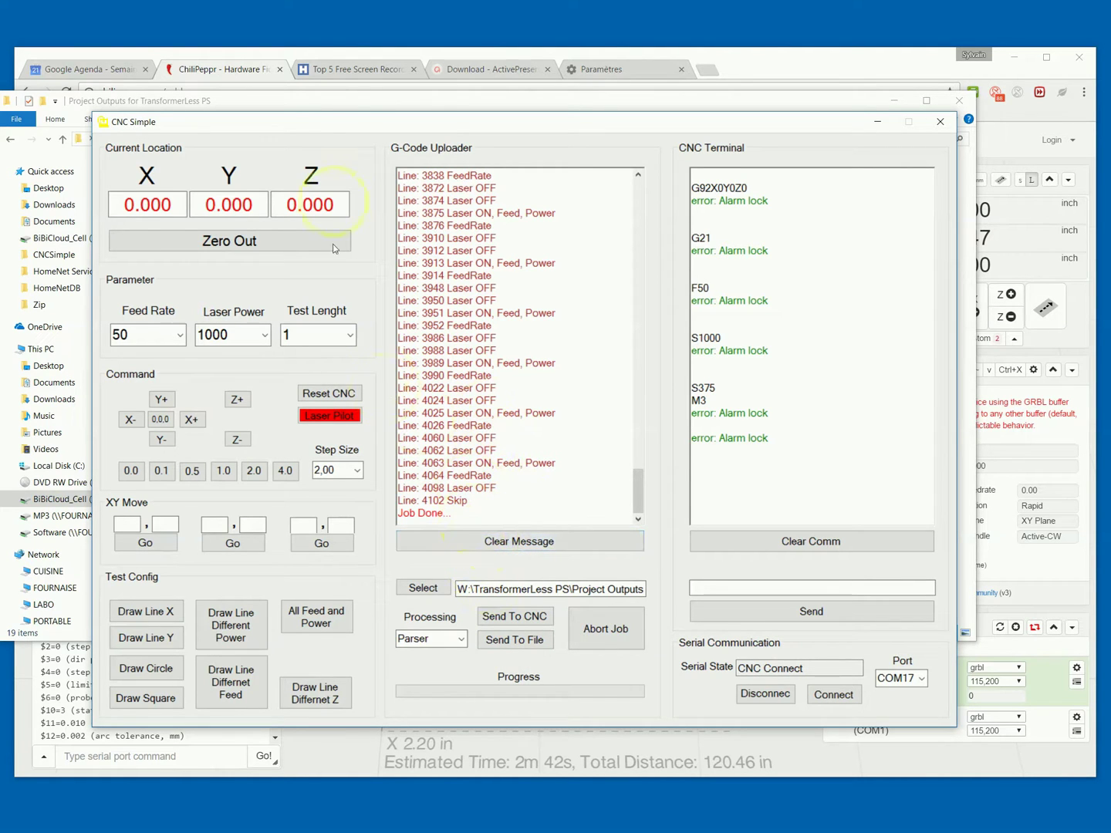
Check the project outputs folder in File Explorer for the generated bot_laser.cnc, and return to CNC Simple.
click(325, 108)
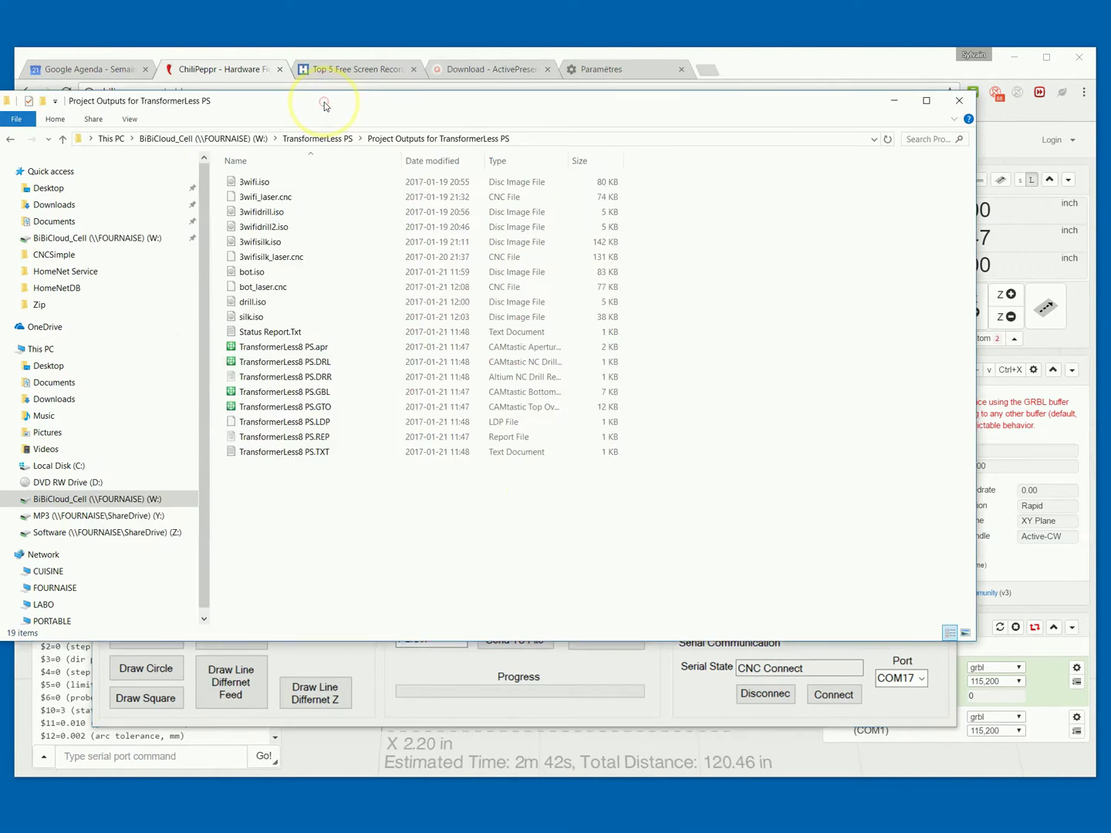
click(354, 242)
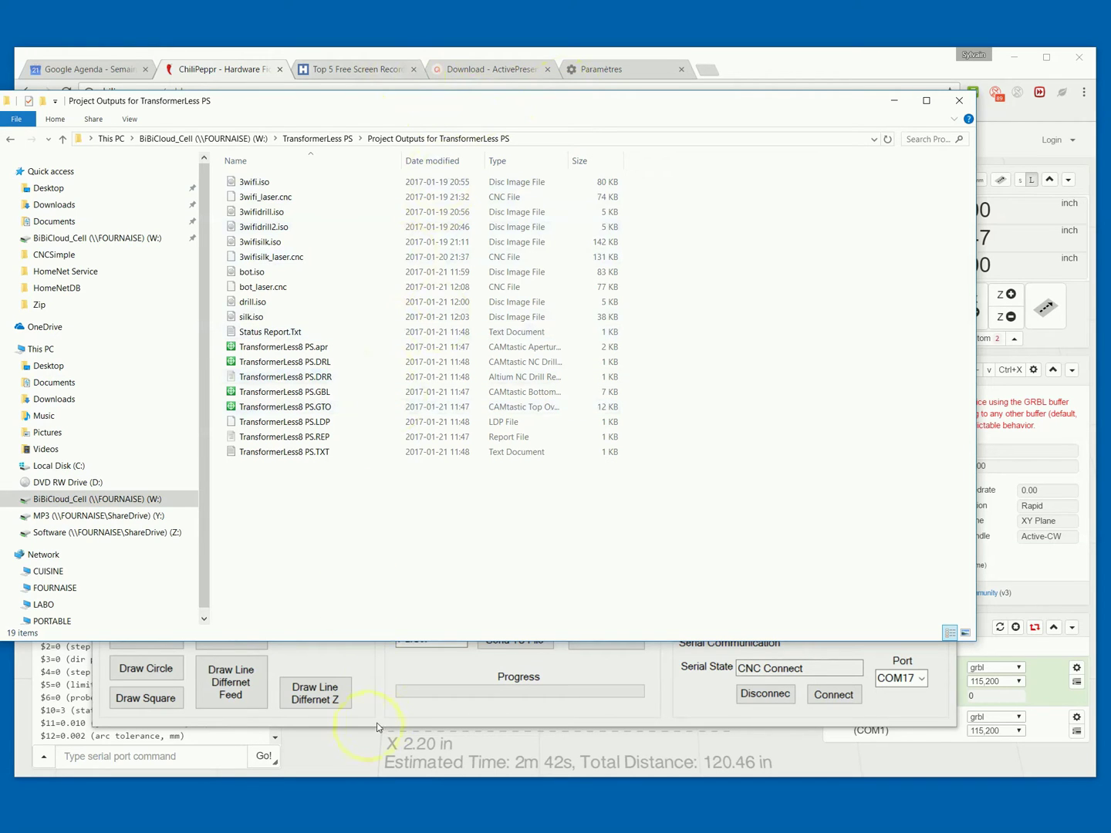
click(405, 678)
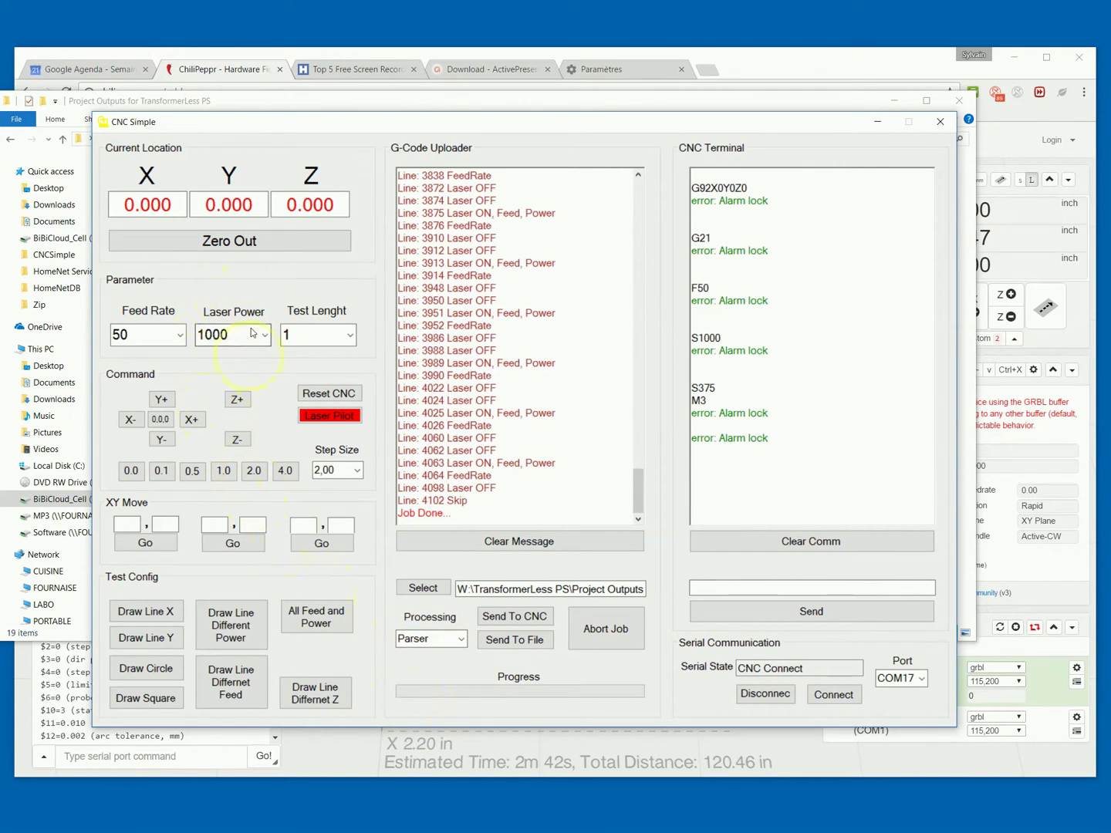
Switch to ChiliPeppr in the browser and load bot_laser.cnc into it from the project outputs folder.
click(211, 72)
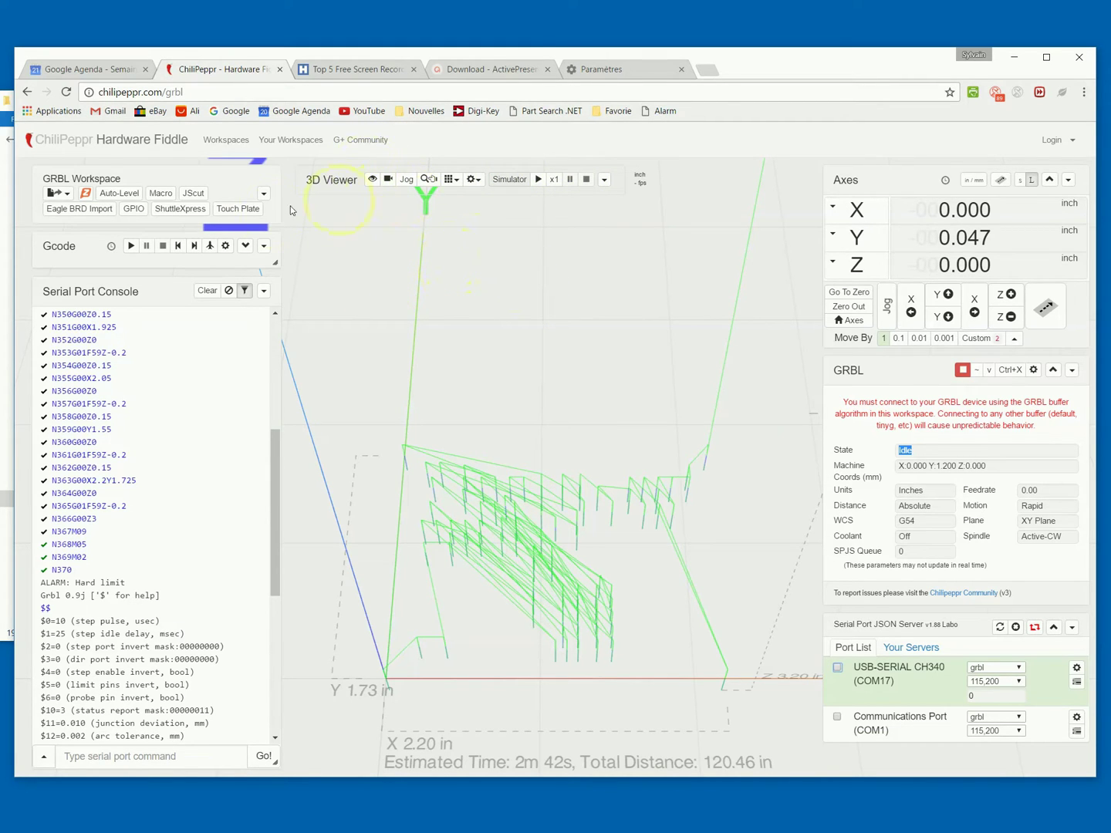
click(8, 293)
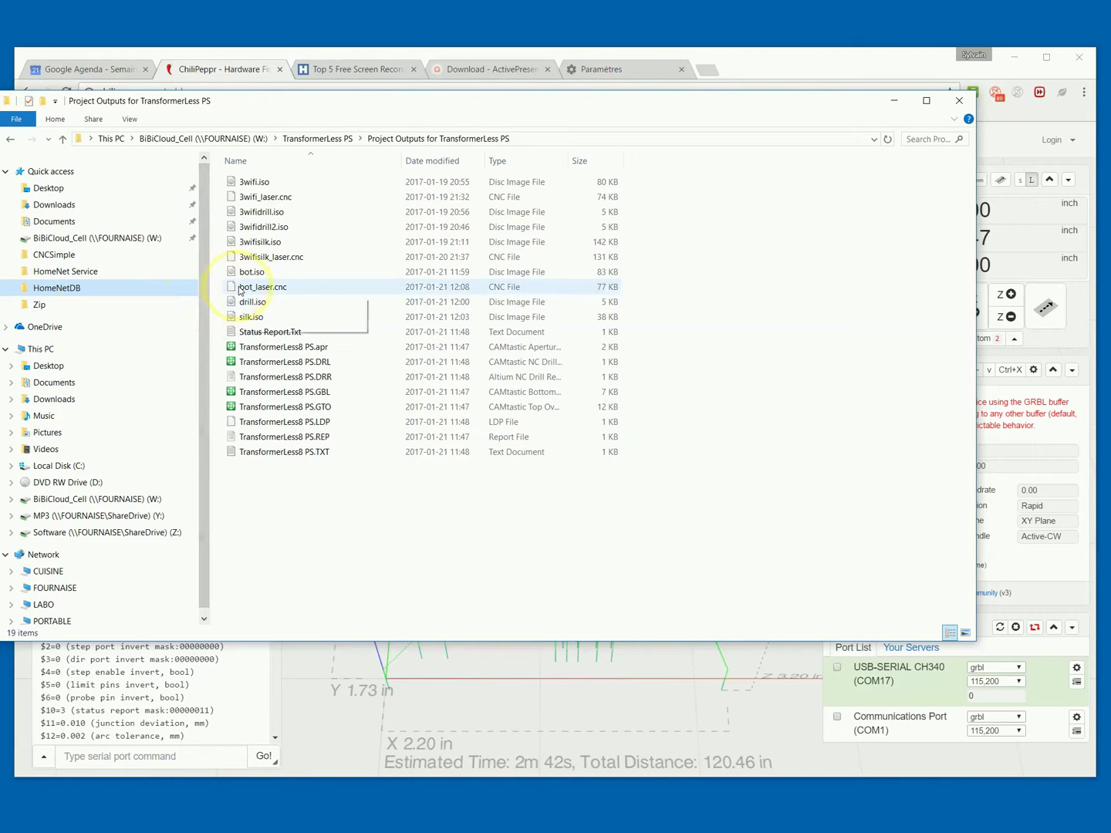
drag(247, 290, 400, 720)
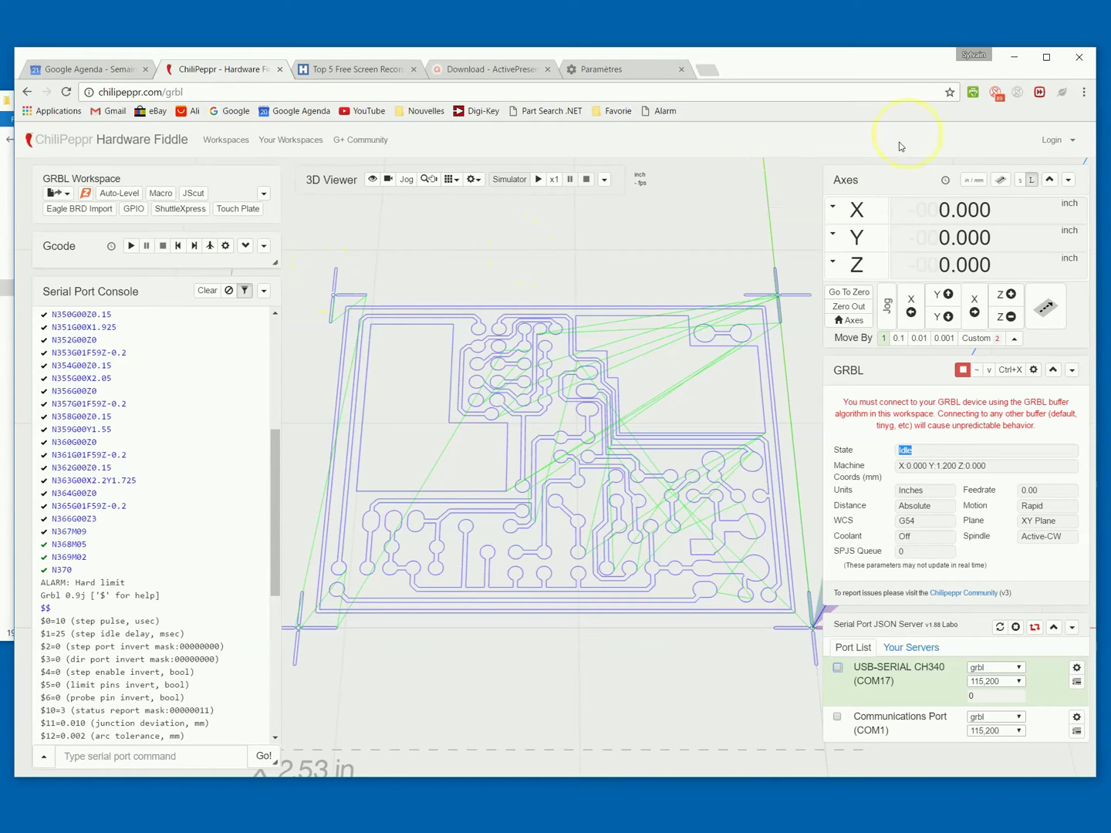
Minimise the browser and CNC Simple windows, leaving the project outputs folder open.
click(1013, 59)
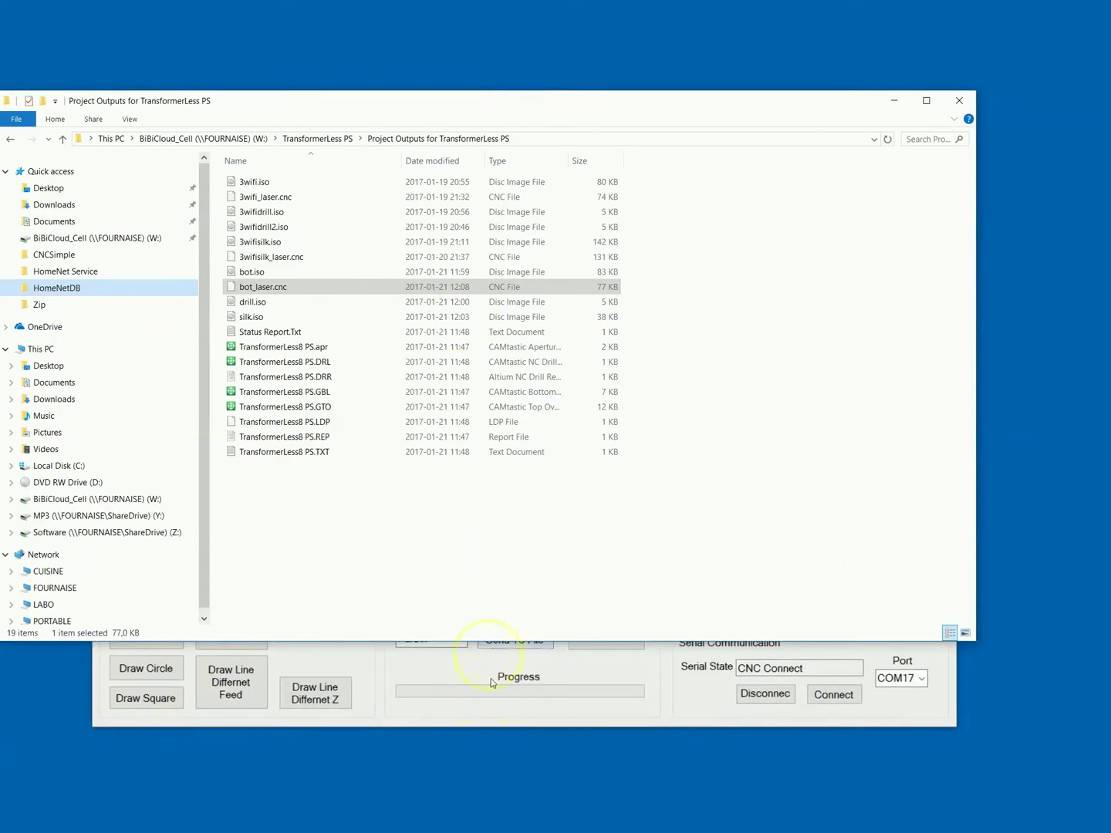
click(497, 709)
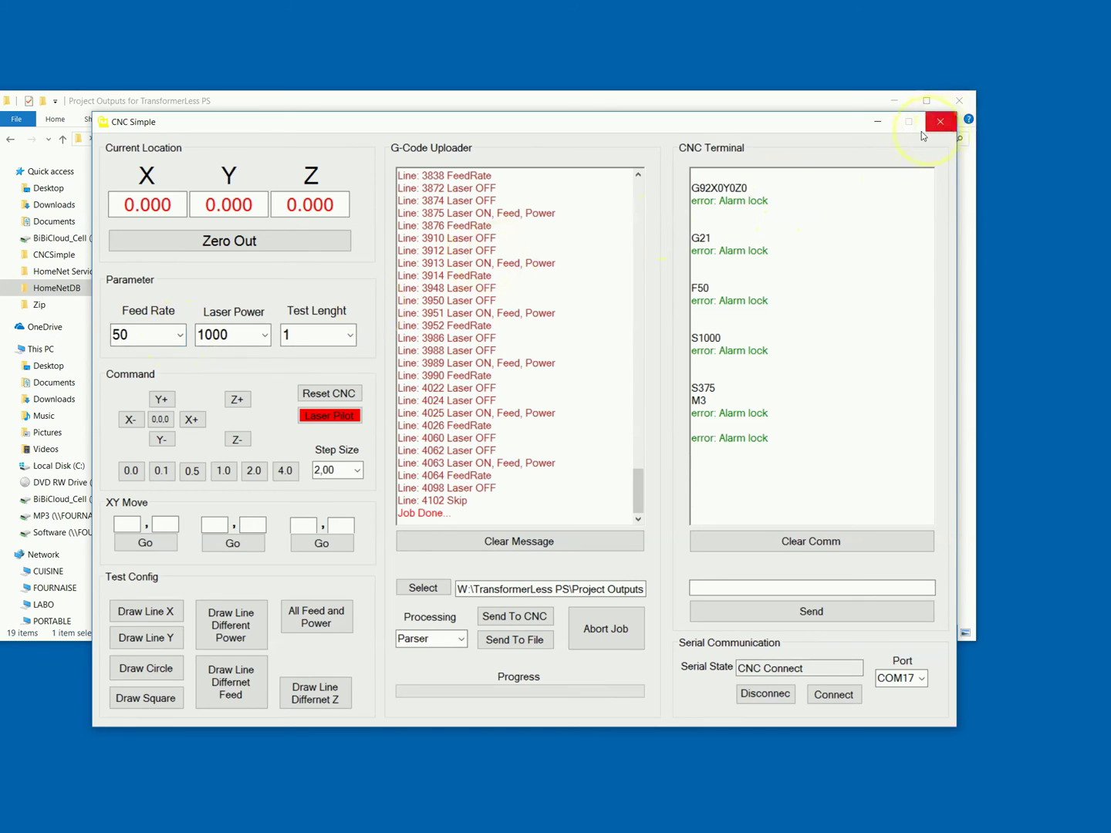
click(885, 122)
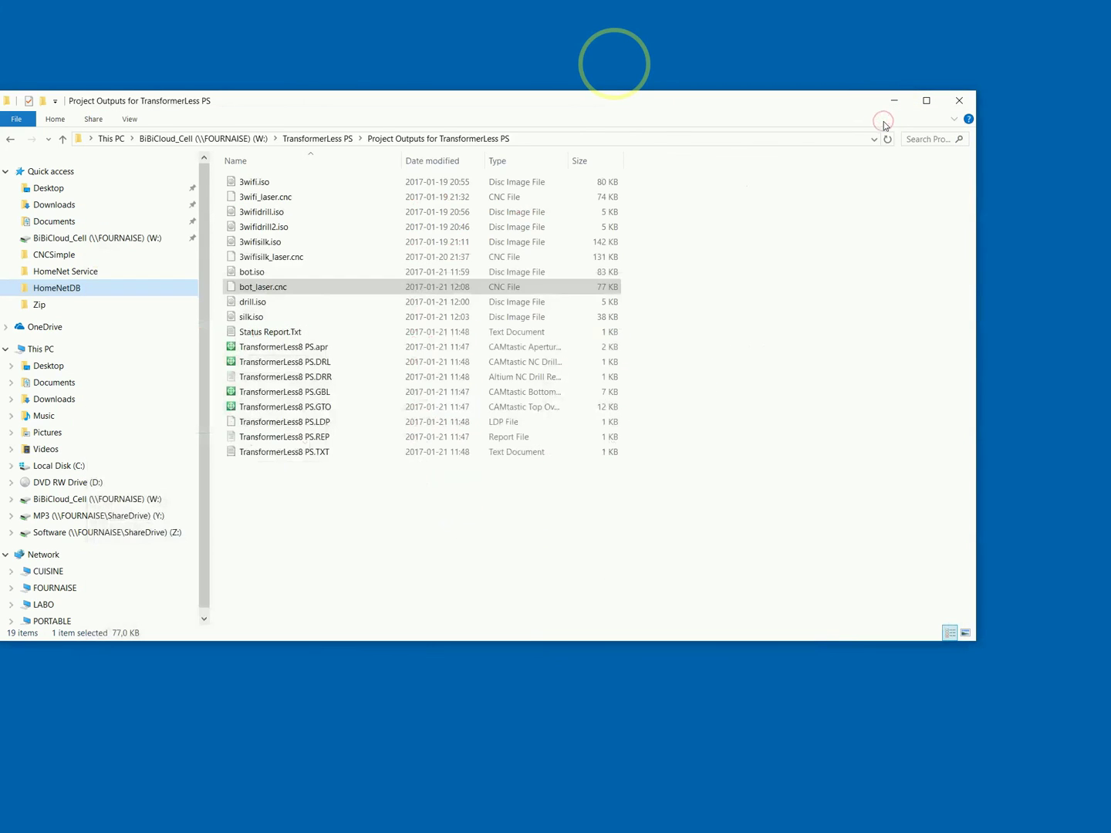